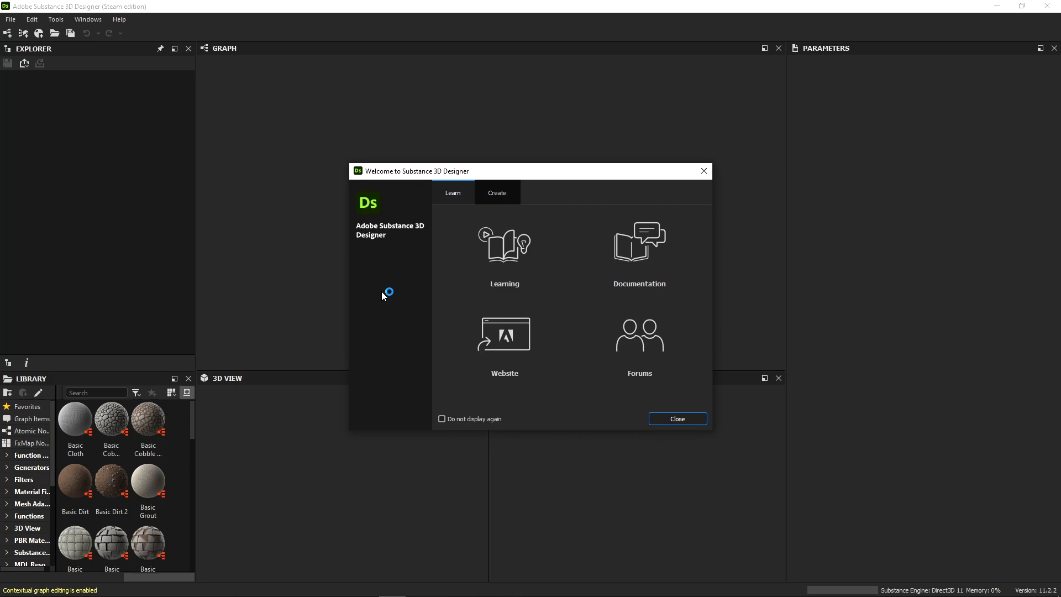
- Open the recent Fabric.sbs package and view its Cloth_Pattern_Waves and Cloth_Pattern_Moroccan_Lattice graphs
{"action": "left_click", "coordinate": [665, 419]}
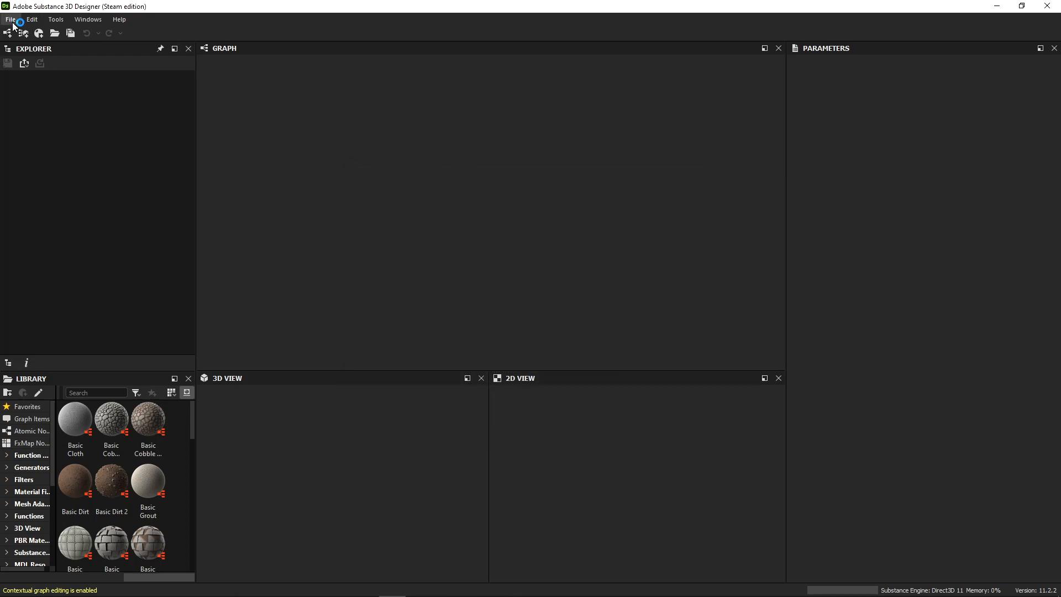
{"action": "scroll", "coordinate": [154, 440], "scroll_direction": "down", "scroll_amount": 10}
{"action": "scroll", "coordinate": [155, 448], "scroll_direction": "up", "scroll_amount": 10}
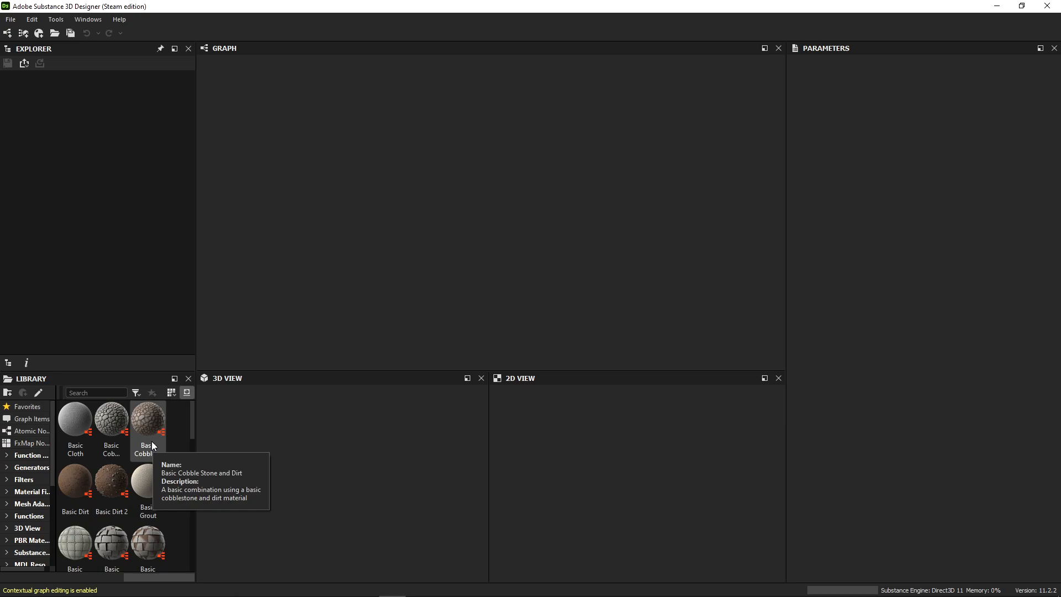
{"action": "left_click", "coordinate": [17, 21]}
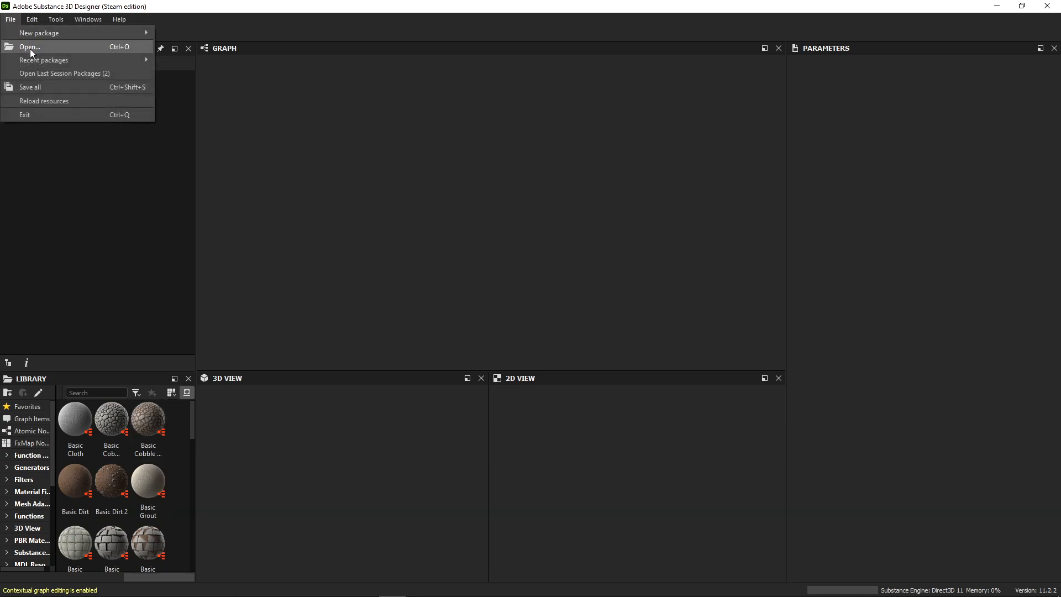
{"action": "mouse_move", "coordinate": [48, 62]}
{"action": "left_click", "coordinate": [205, 61]}
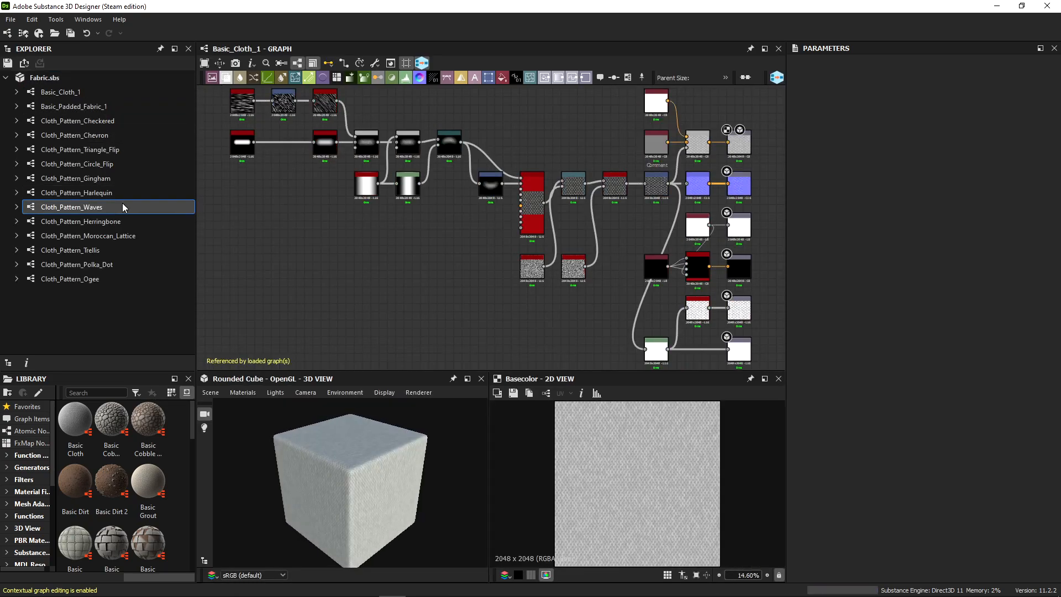
{"action": "double_click", "coordinate": [124, 207]}
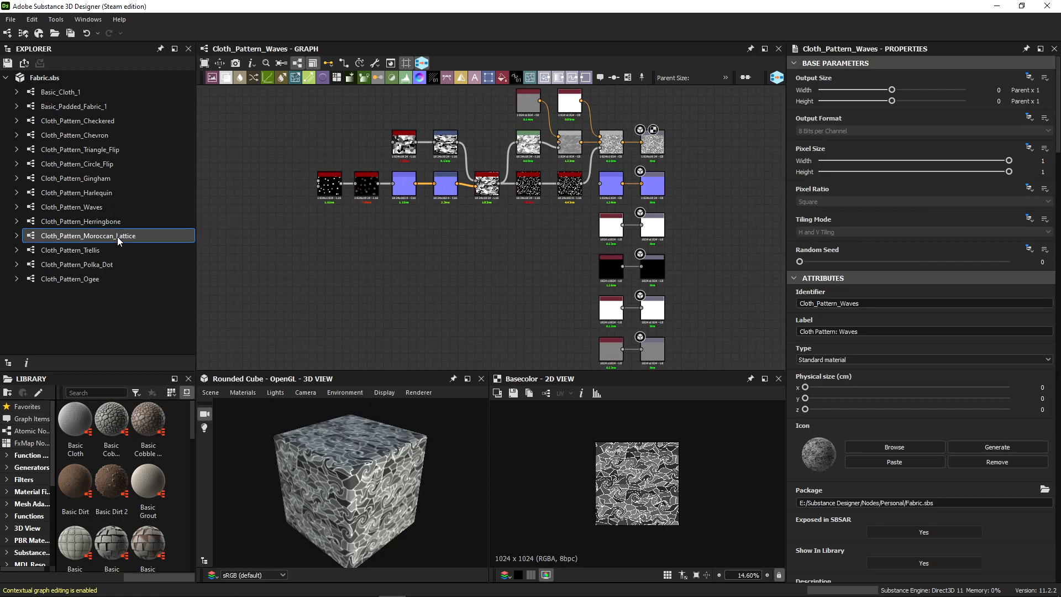
{"action": "double_click", "coordinate": [118, 236]}
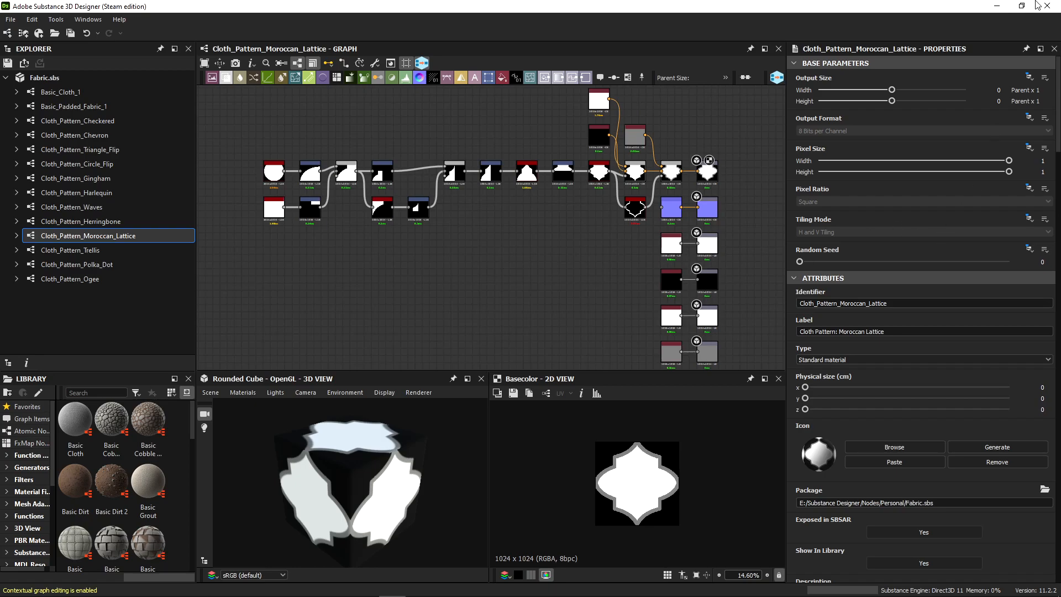
- Switch to the Steam library and launch Blender 2.93
{"action": "left_click", "coordinate": [1006, 6]}
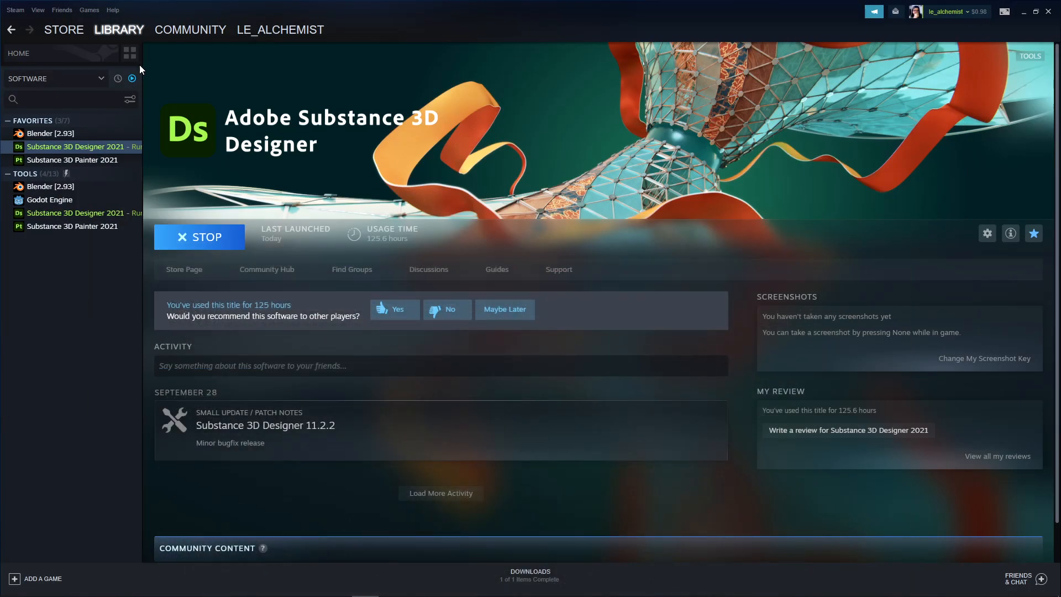
{"action": "double_click", "coordinate": [81, 133]}
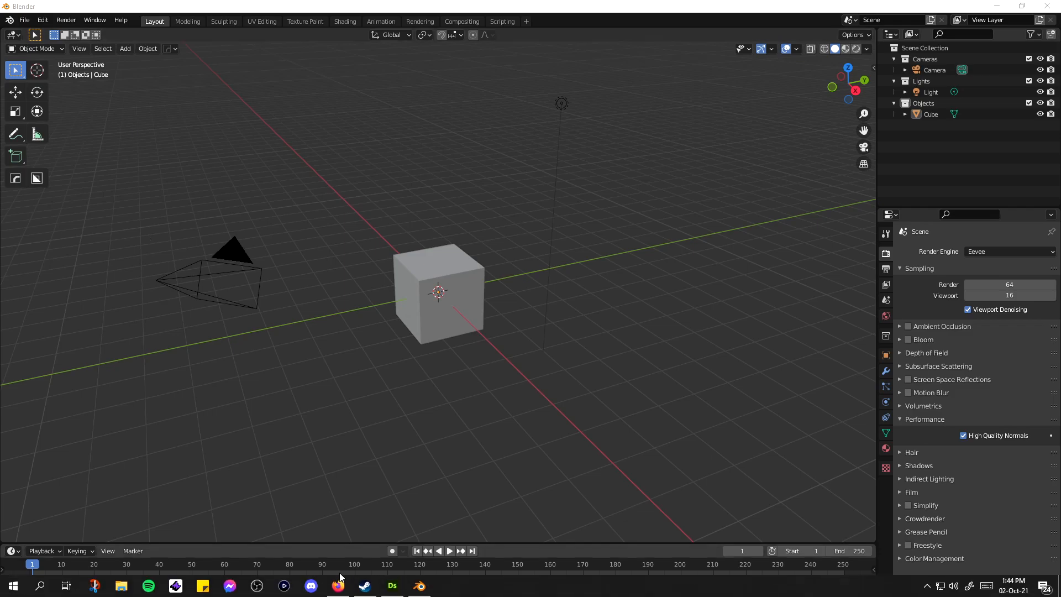
- Switch to the browser, open Xolotl Studio's Substance Plugin for Blender page, and read its description and version information
{"action": "left_click", "coordinate": [339, 588]}
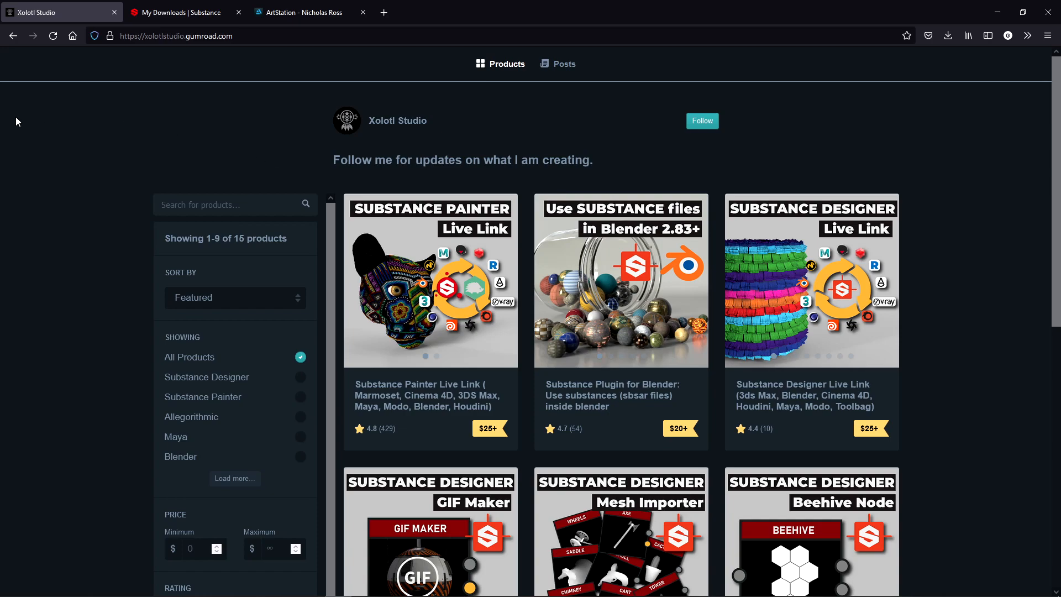
{"action": "left_click", "coordinate": [627, 411]}
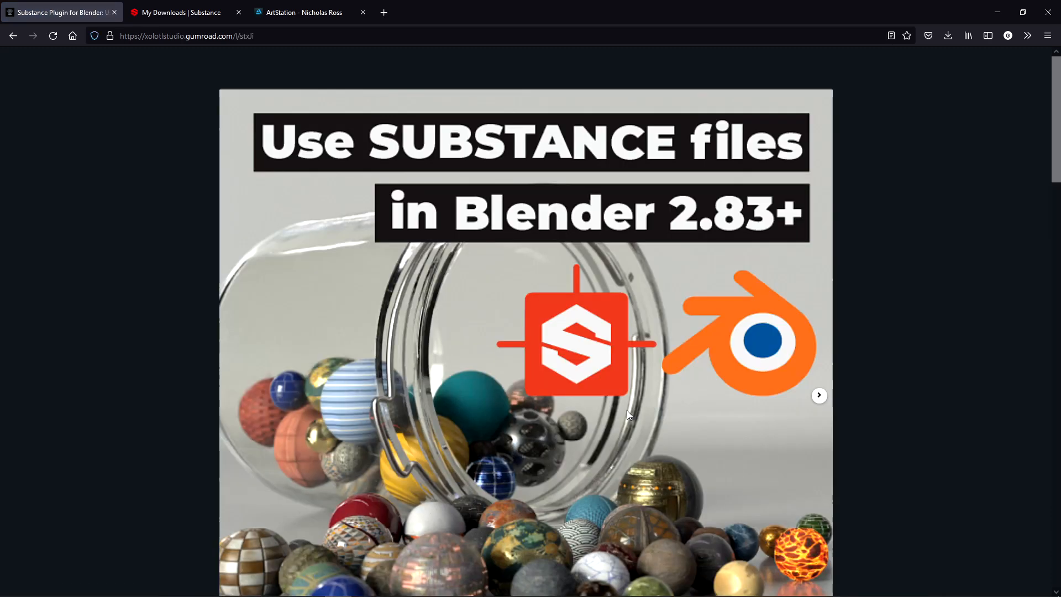
{"action": "scroll", "coordinate": [627, 410], "scroll_direction": "down", "scroll_amount": 8}
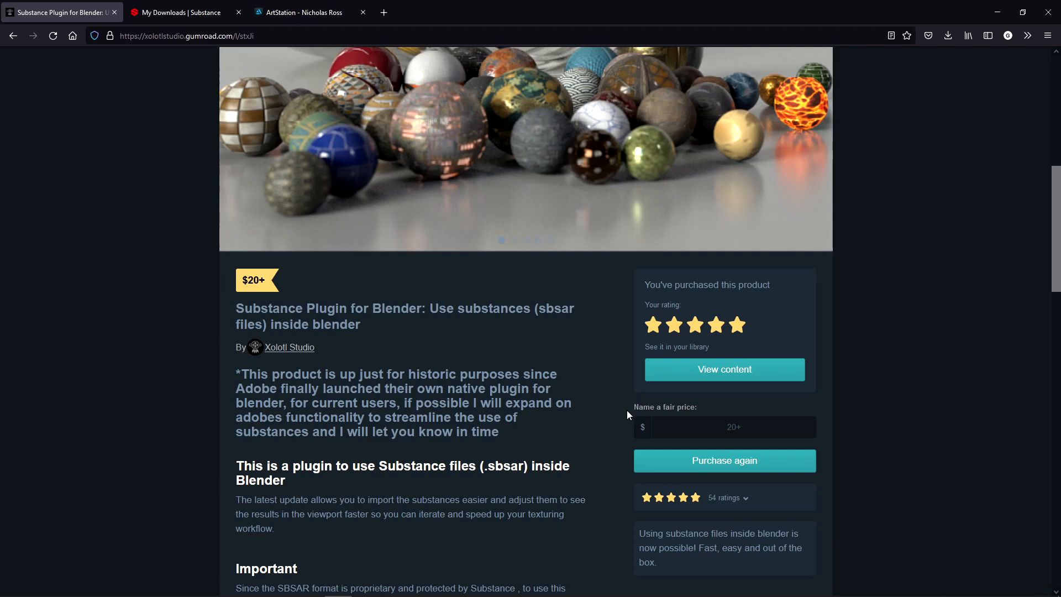
{"action": "scroll", "coordinate": [627, 410], "scroll_direction": "down", "scroll_amount": 6}
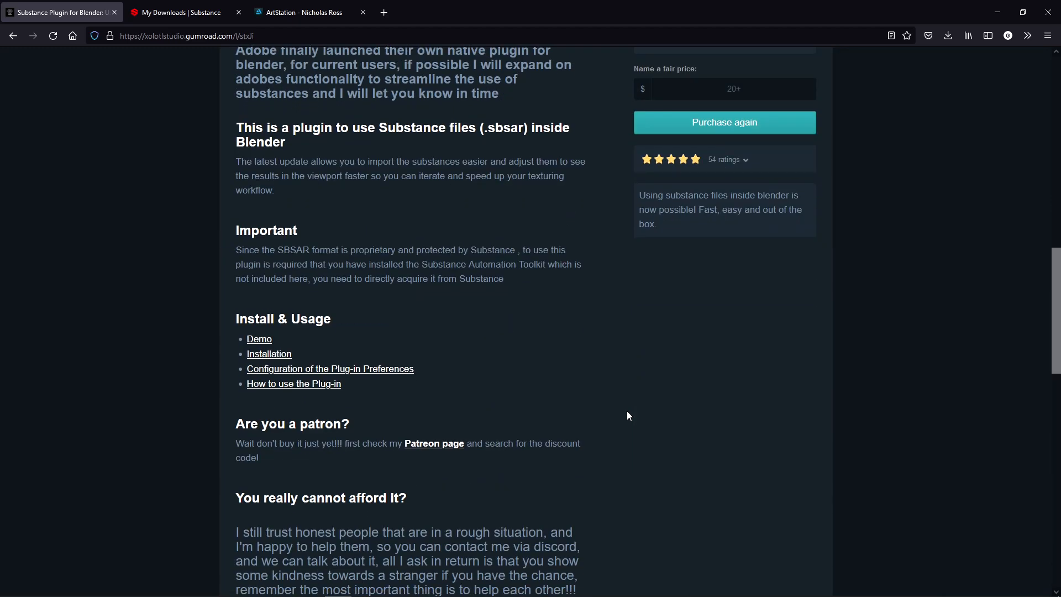
{"action": "scroll", "coordinate": [627, 410], "scroll_direction": "down", "scroll_amount": 8}
{"action": "scroll", "coordinate": [634, 412], "scroll_direction": "down", "scroll_amount": 3}
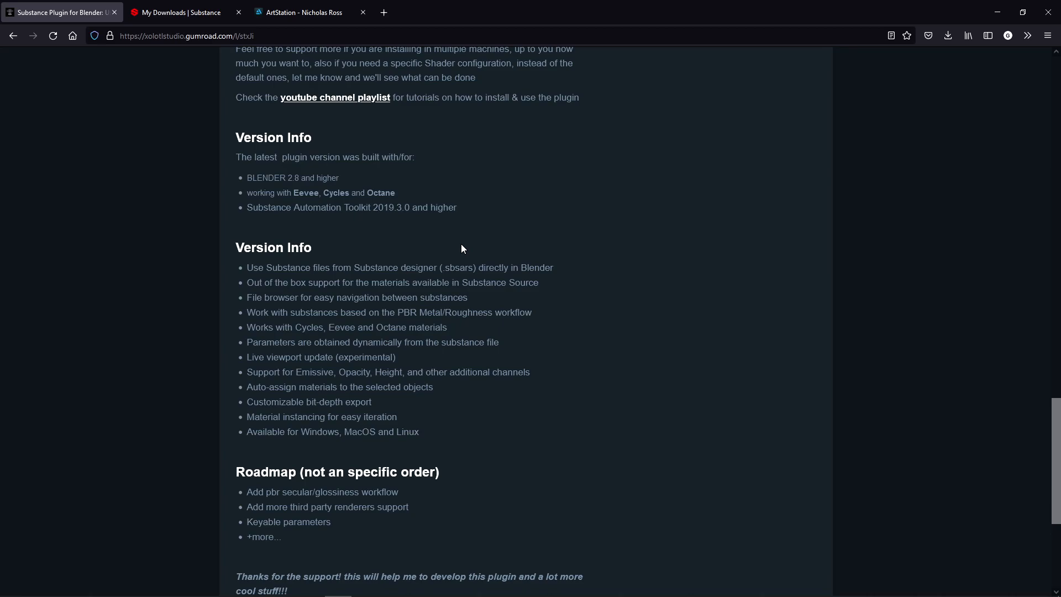
- Check the Substance Automation Toolkit entries on the My Downloads page and return to the Blender plugin's product page
{"action": "left_click", "coordinate": [182, 13]}
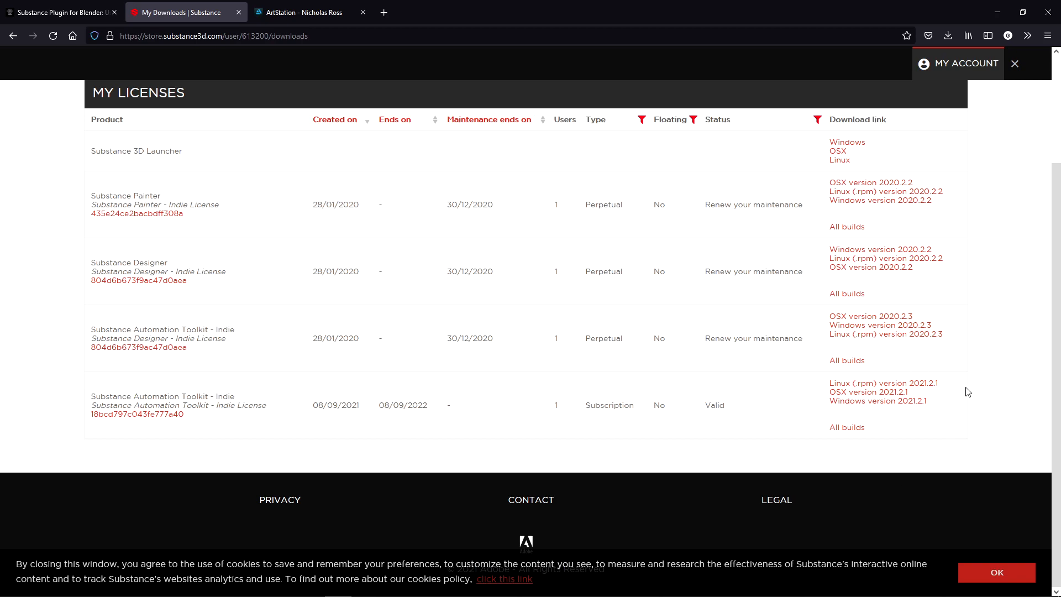
{"action": "left_click", "coordinate": [998, 12]}
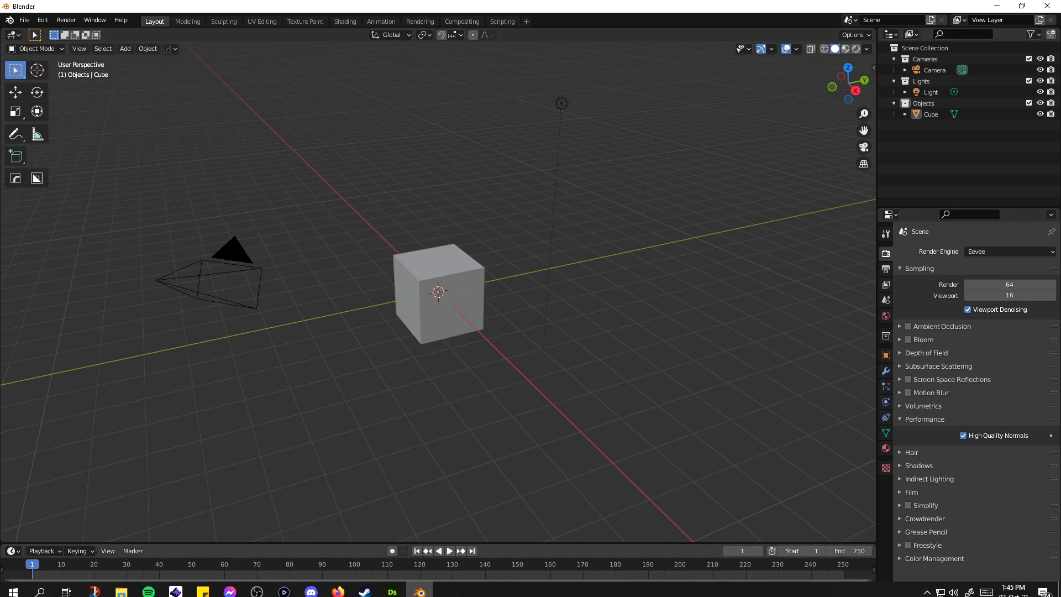
{"action": "left_click", "coordinate": [338, 586]}
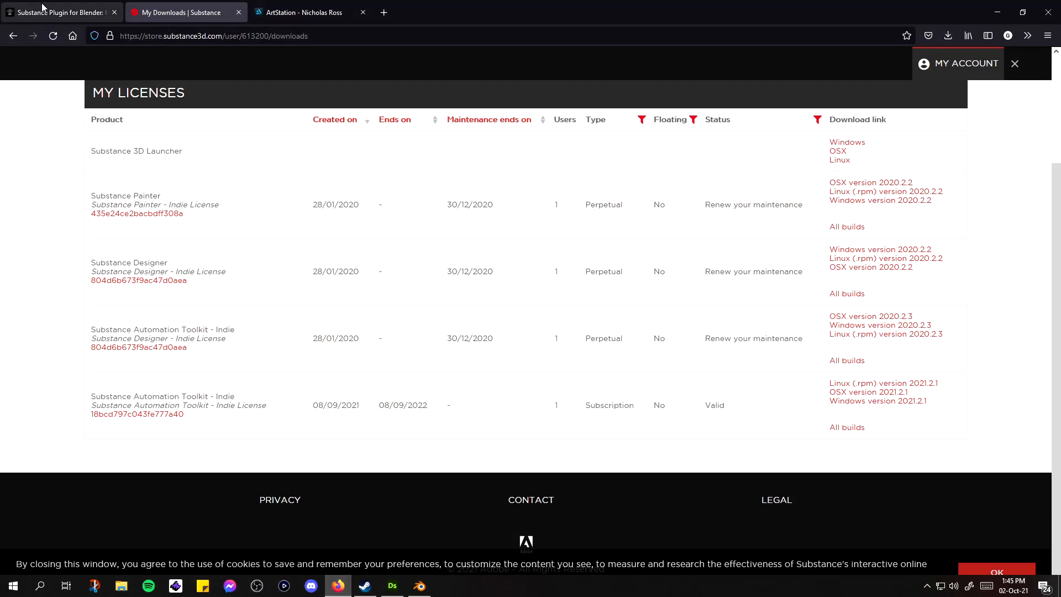
{"action": "left_click", "coordinate": [43, 6]}
{"action": "scroll", "coordinate": [373, 237], "scroll_direction": "up", "scroll_amount": 20}
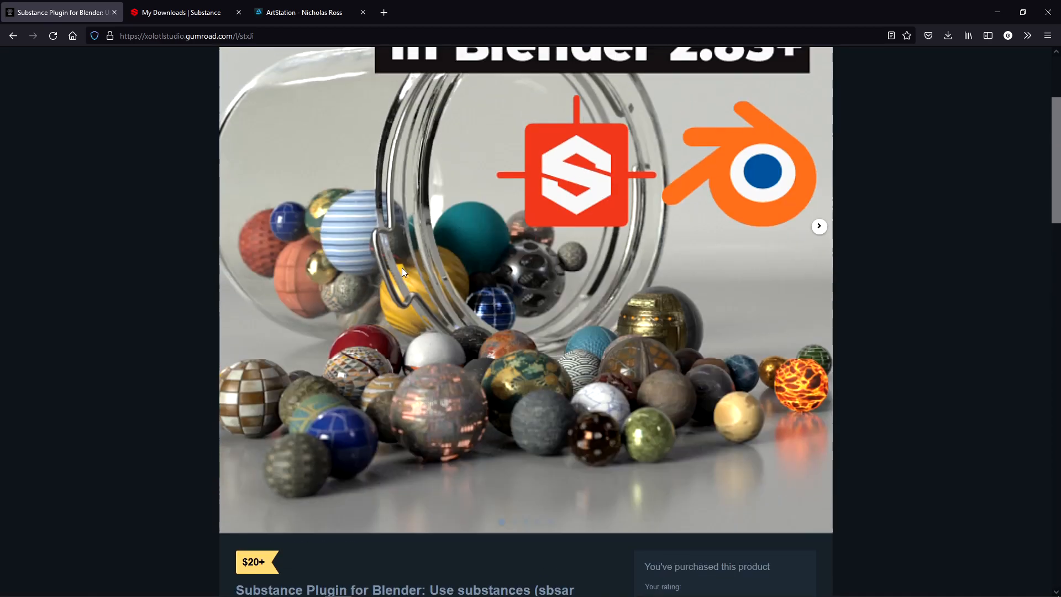
- Switch back to Blender and open its add-on preferences
{"action": "left_click", "coordinate": [998, 12]}
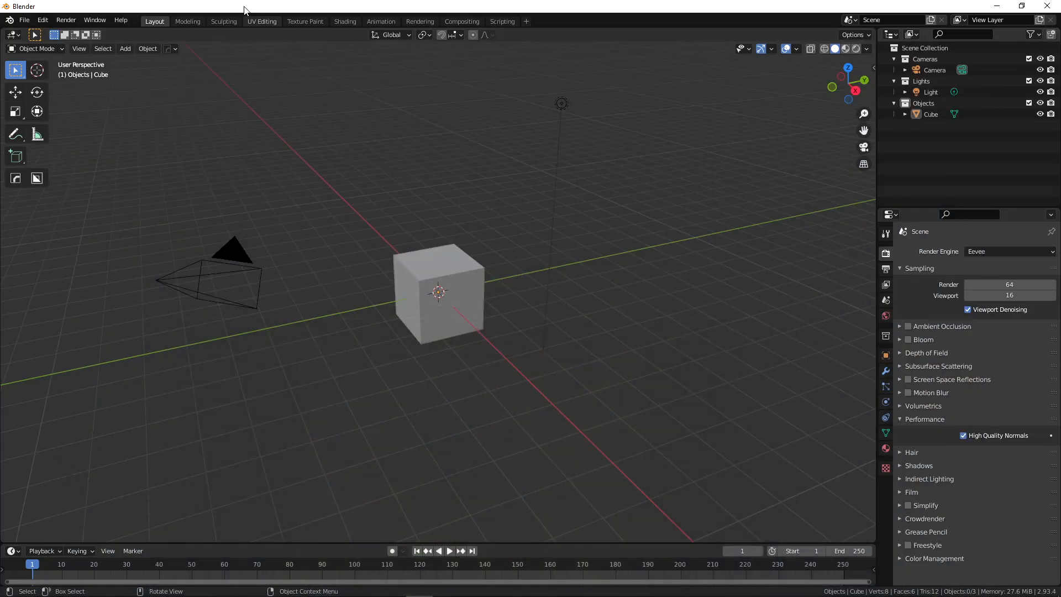
{"action": "left_click", "coordinate": [43, 20]}
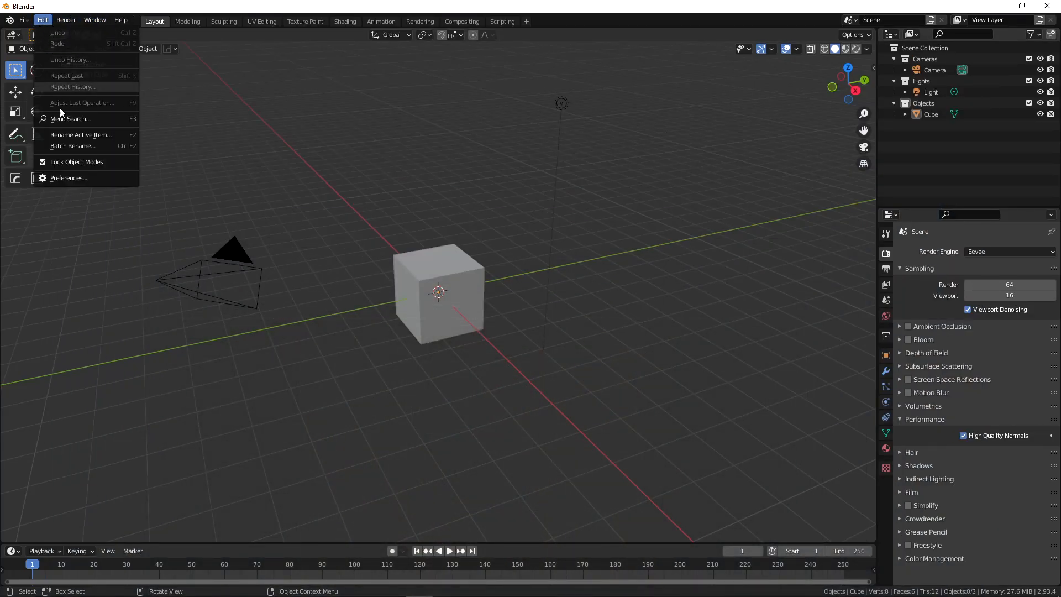
{"action": "left_click", "coordinate": [65, 179]}
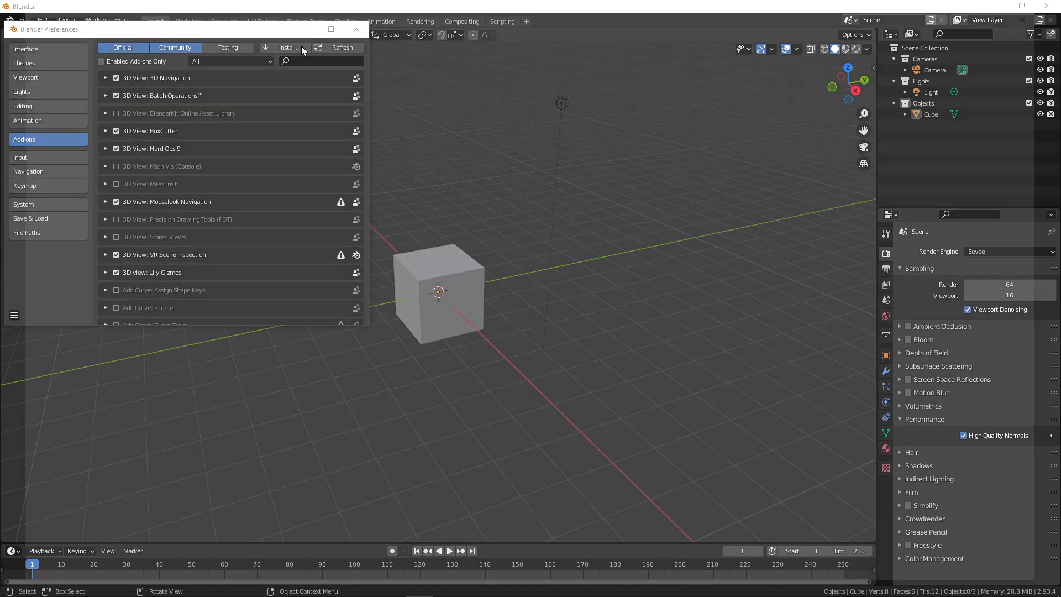
- Install the Xolotl Substance SBSAR Importer from E:\Blender\Plugins\Blender 2.8 - 2.9\Xolotl Studio\SBSAR in Blender
{"action": "left_click", "coordinate": [301, 47]}
{"action": "left_click", "coordinate": [43, 63]}
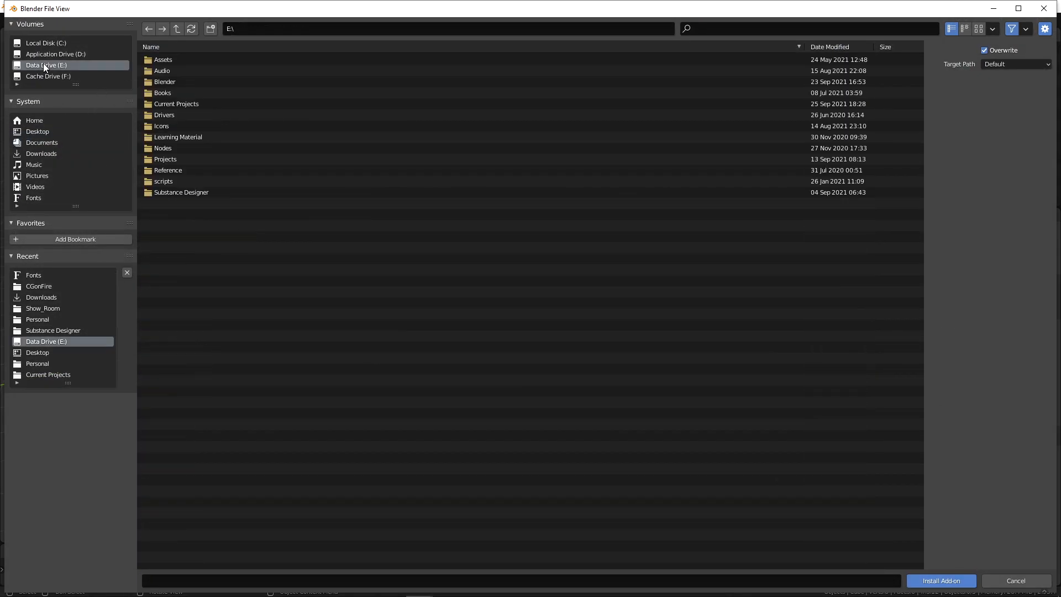
{"action": "double_click", "coordinate": [157, 82]}
{"action": "double_click", "coordinate": [167, 70]}
{"action": "double_click", "coordinate": [169, 61]}
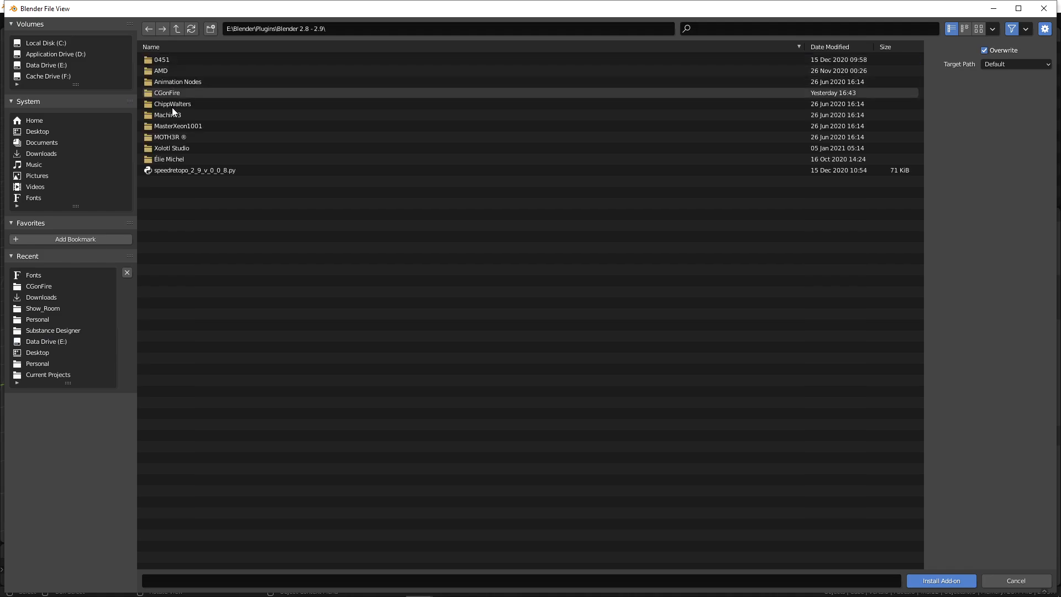
{"action": "left_click", "coordinate": [174, 148]}
{"action": "double_click", "coordinate": [173, 147]}
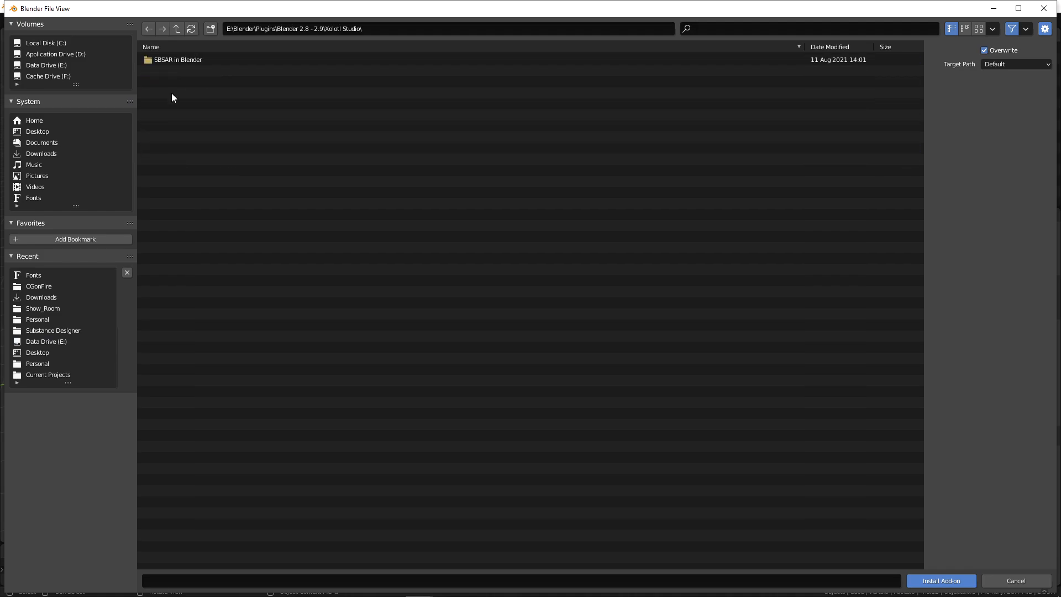
{"action": "double_click", "coordinate": [164, 61]}
{"action": "double_click", "coordinate": [205, 70]}
- Enable the Xolotl Substance SBSAR Importer, expand its preferences, and connect it to the Substance Automation Toolkit
{"action": "left_click", "coordinate": [115, 78]}
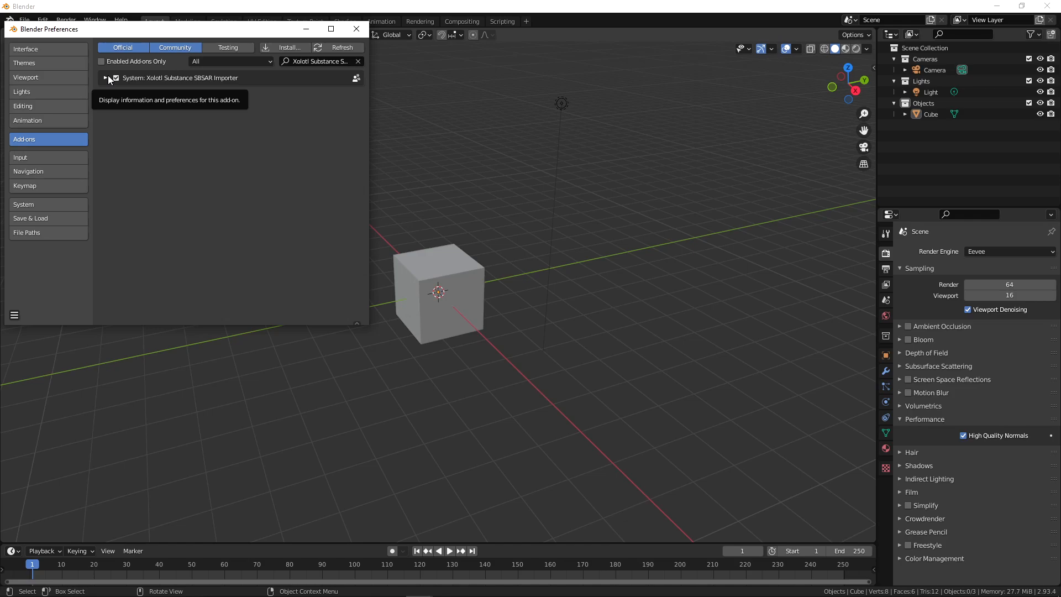
{"action": "left_click", "coordinate": [105, 78]}
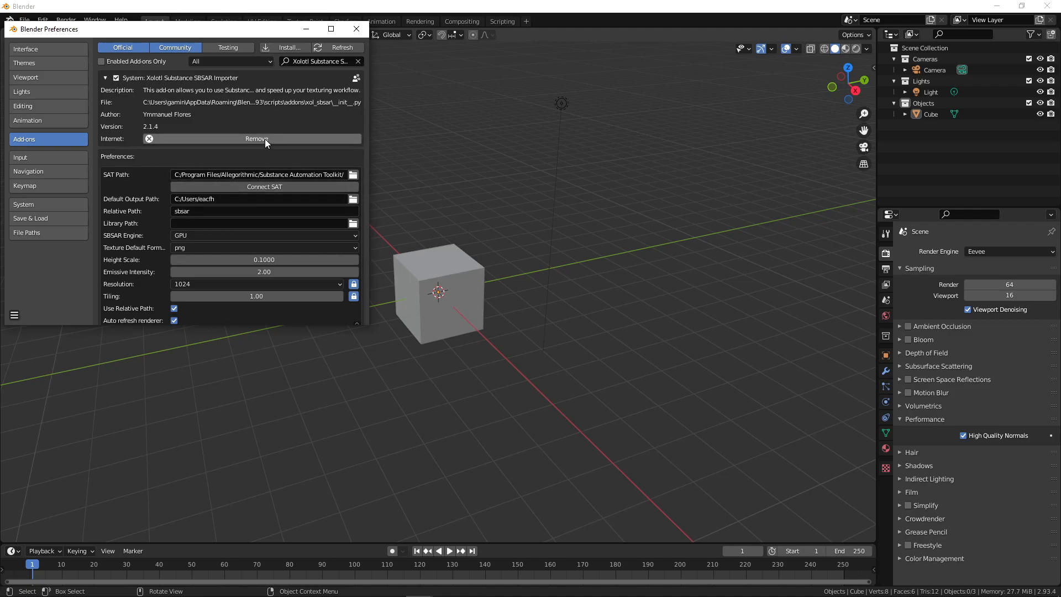
{"action": "left_click", "coordinate": [289, 190]}
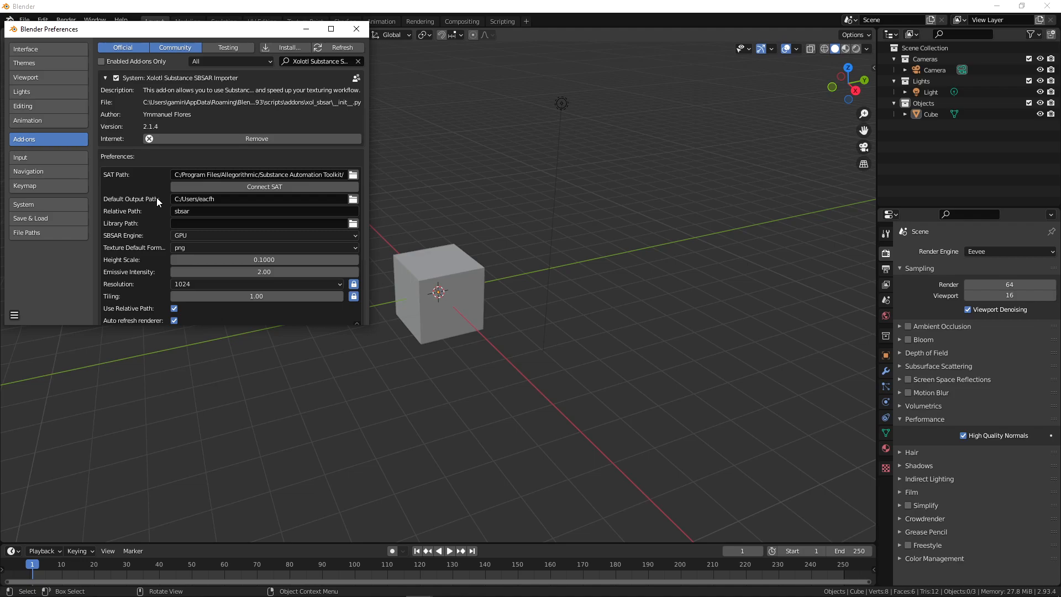
- Start choosing the importer's default output path and examine the texture files stored in E:\Blender\Assets\Personal\Xol_Cache
{"action": "left_click", "coordinate": [354, 199]}
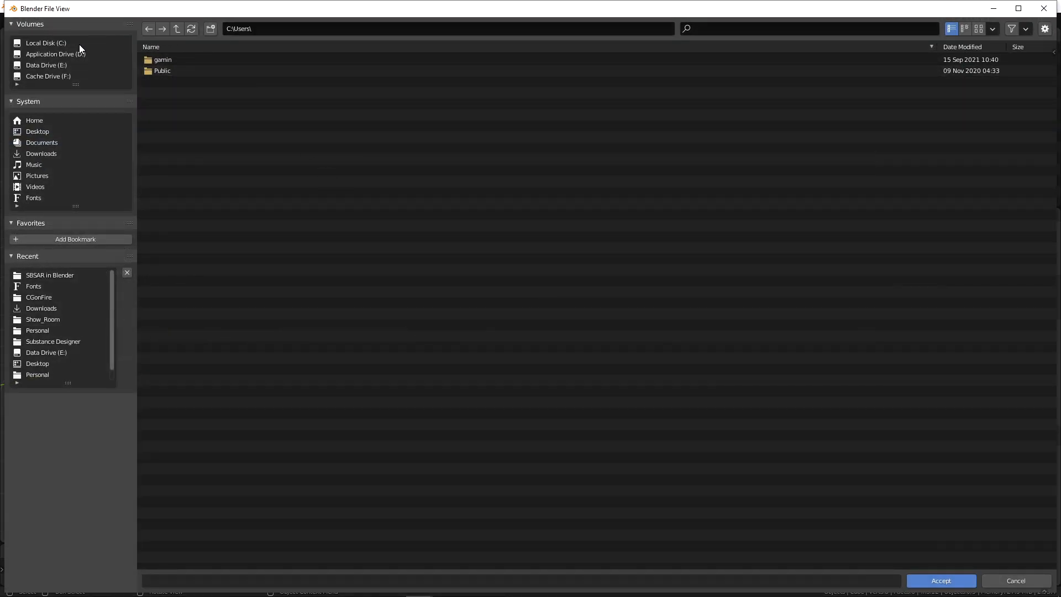
{"action": "left_click", "coordinate": [45, 64]}
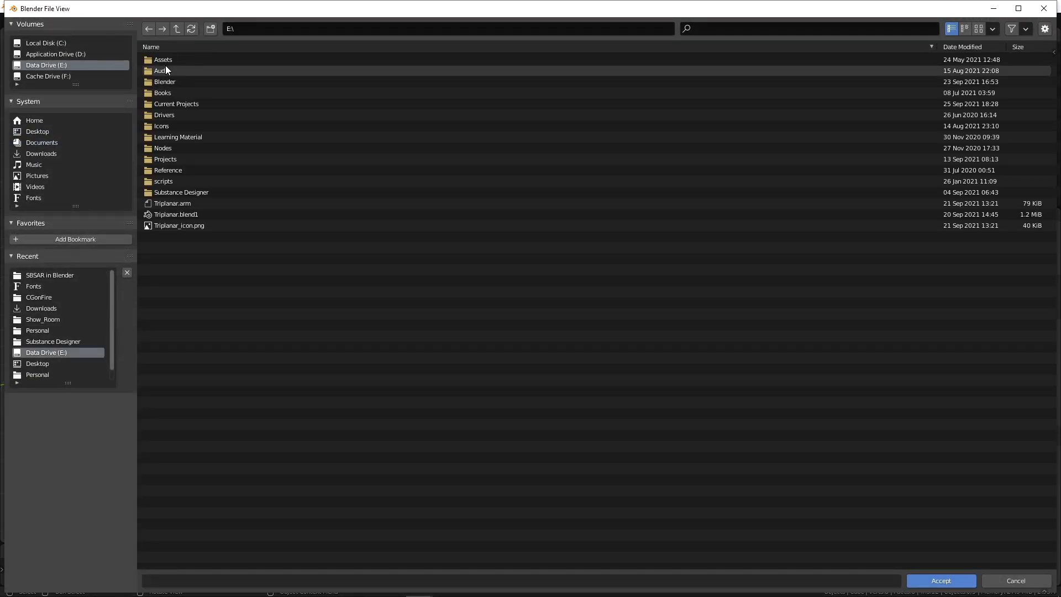
{"action": "double_click", "coordinate": [164, 82]}
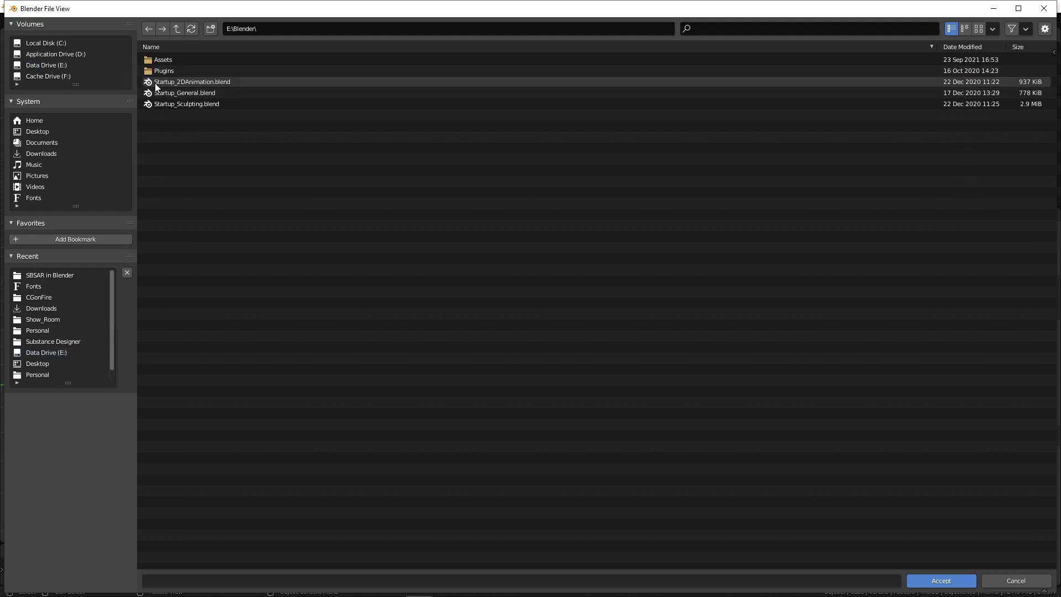
{"action": "double_click", "coordinate": [161, 60]}
{"action": "double_click", "coordinate": [161, 60]}
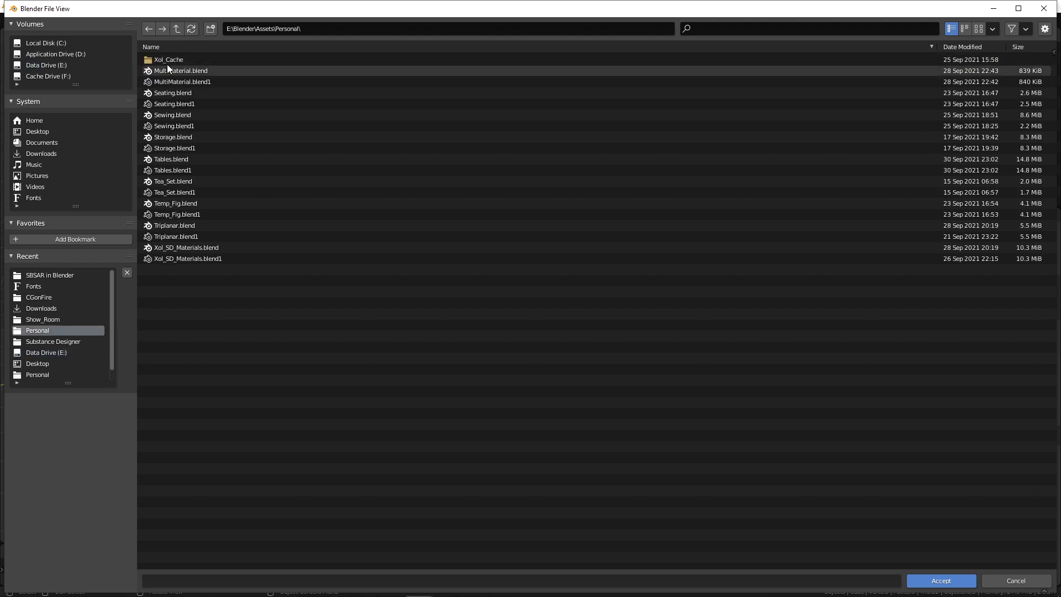
{"action": "double_click", "coordinate": [165, 61]}
{"action": "scroll", "coordinate": [380, 190], "scroll_direction": "down", "scroll_amount": 10}
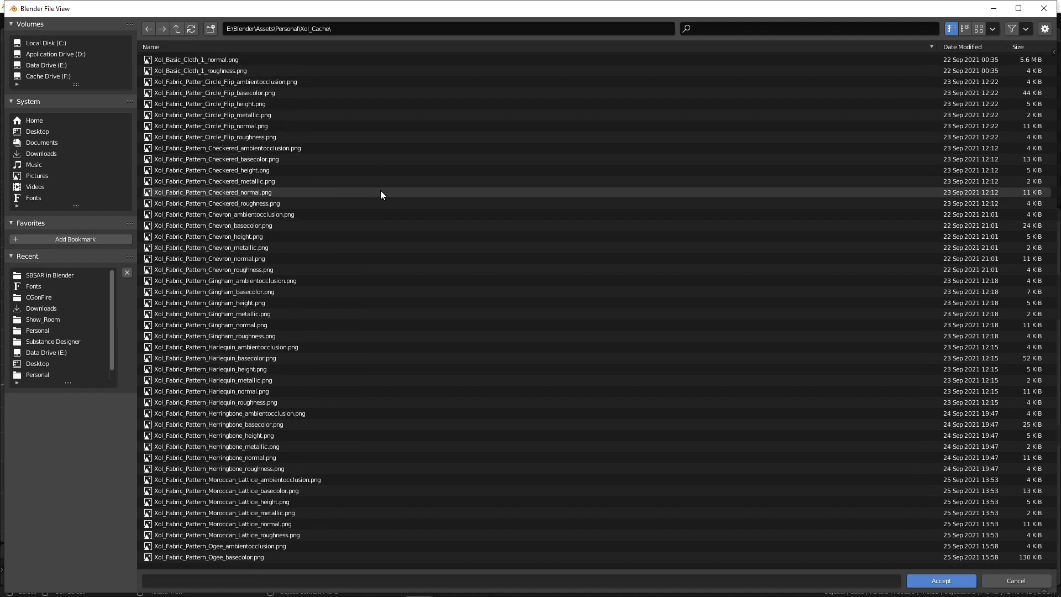
{"action": "scroll", "coordinate": [382, 196], "scroll_direction": "down", "scroll_amount": 20}
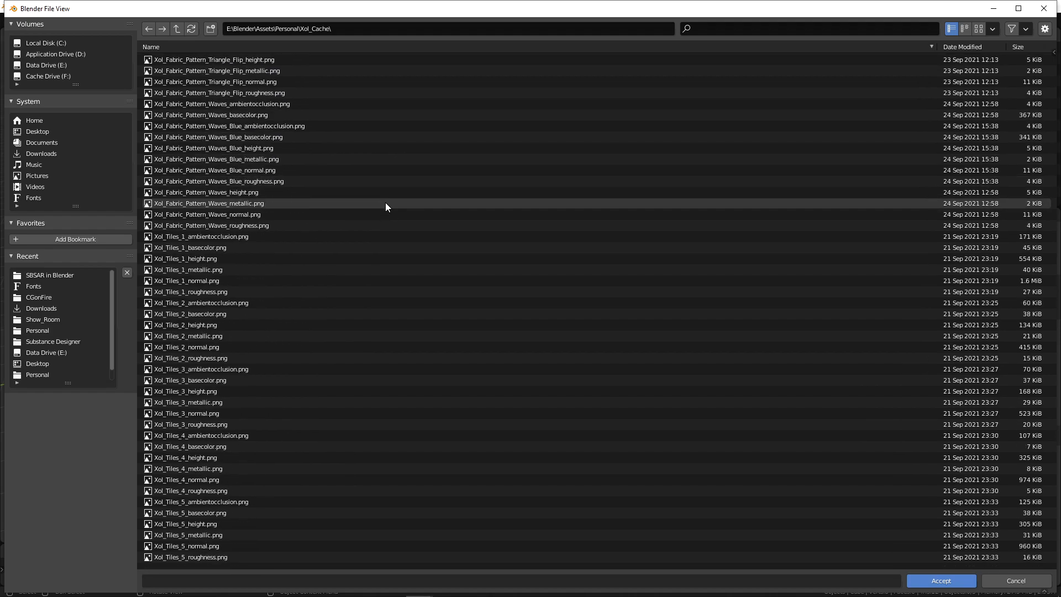
- Set the importer's default output path to F:\Blender\Xolotl_SBSAR\
{"action": "left_click", "coordinate": [80, 77]}
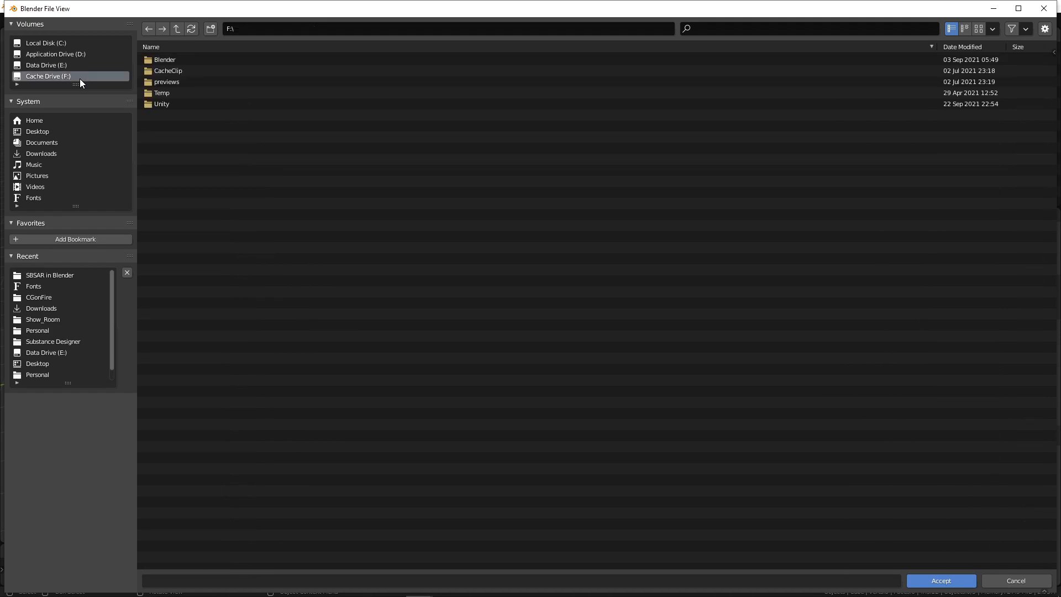
{"action": "double_click", "coordinate": [164, 60]}
{"action": "double_click", "coordinate": [188, 61]}
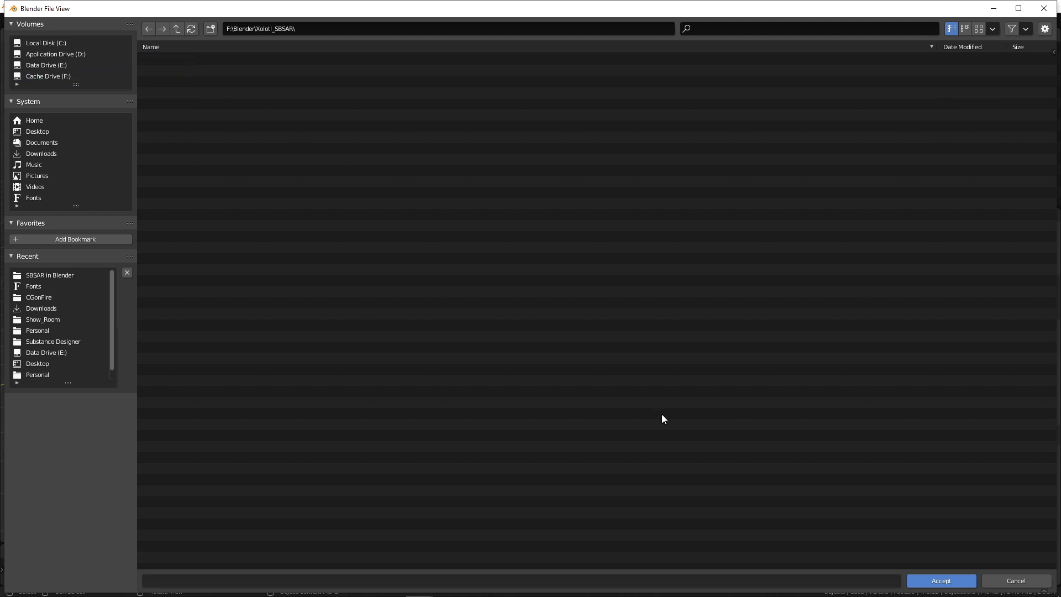
{"action": "left_click", "coordinate": [934, 580]}
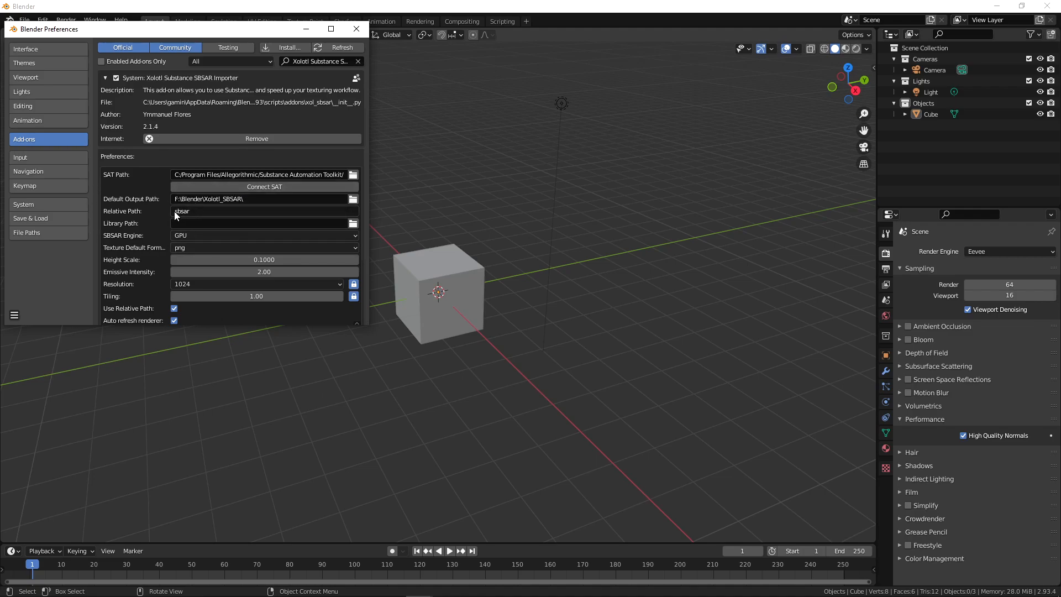
- Set the importer's library path to E:\Substance Designer\SBSAR\Personal\
{"action": "left_click", "coordinate": [357, 222]}
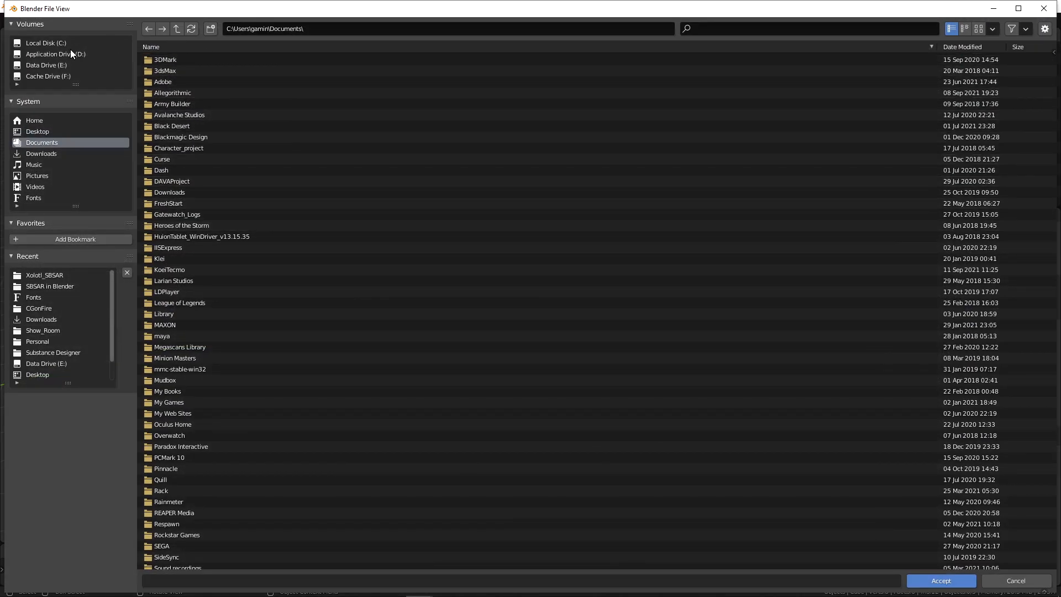
{"action": "left_click", "coordinate": [48, 64]}
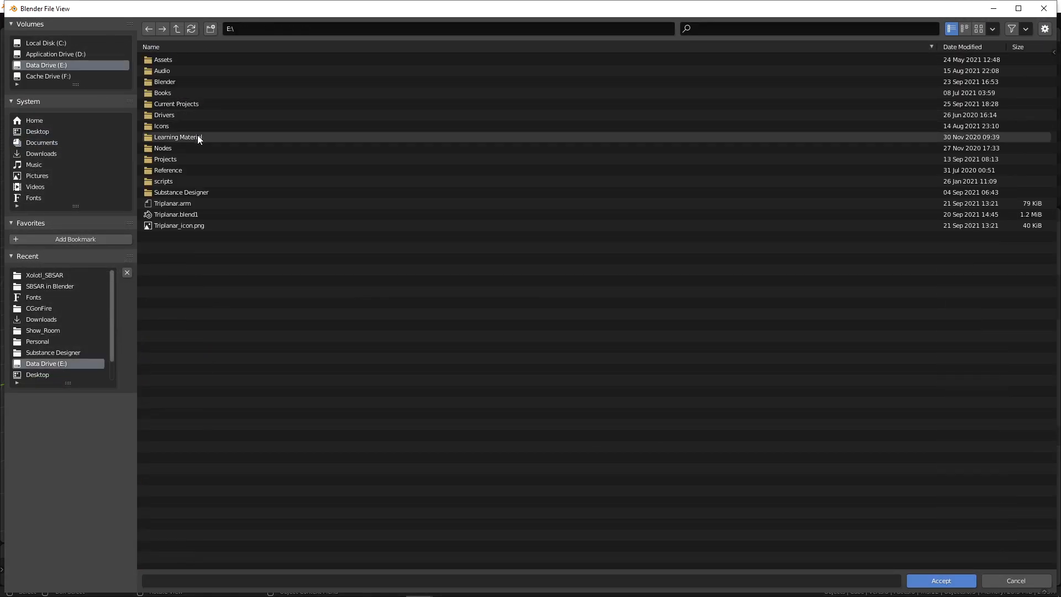
{"action": "double_click", "coordinate": [178, 193]}
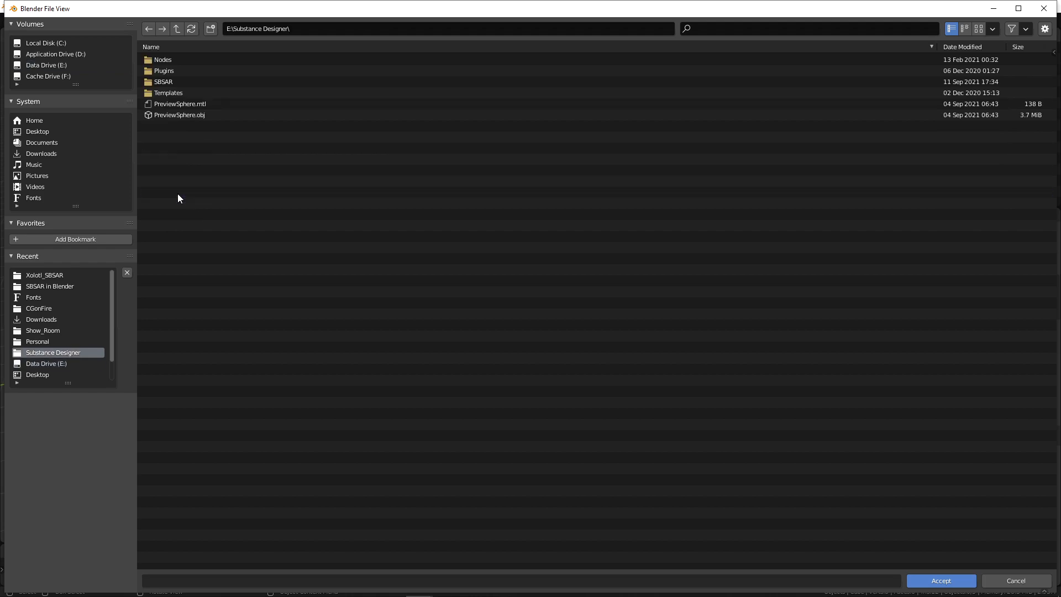
{"action": "double_click", "coordinate": [171, 81]}
{"action": "double_click", "coordinate": [169, 59]}
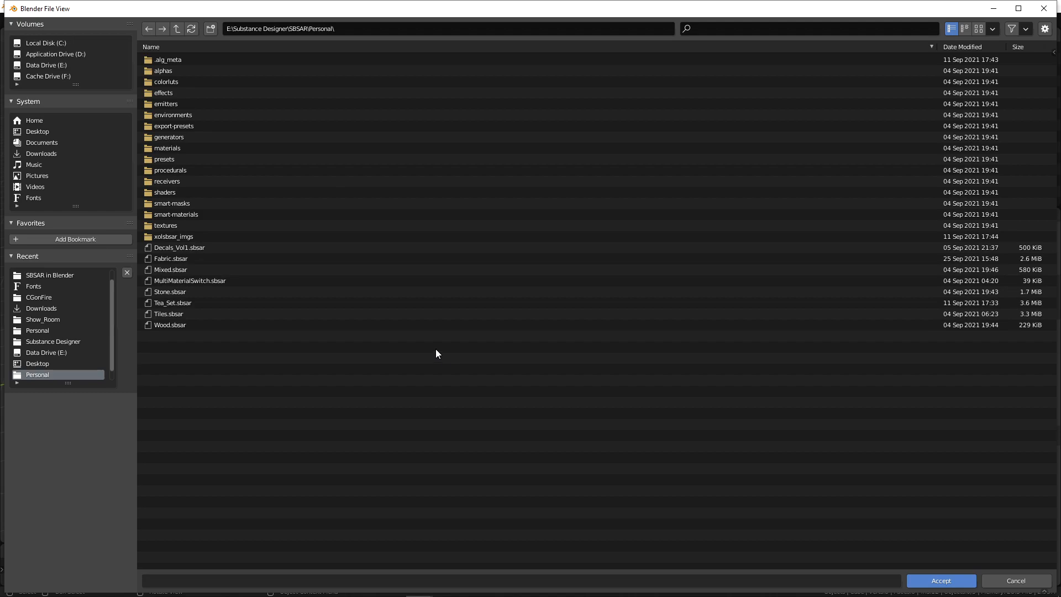
{"action": "left_click", "coordinate": [944, 575]}
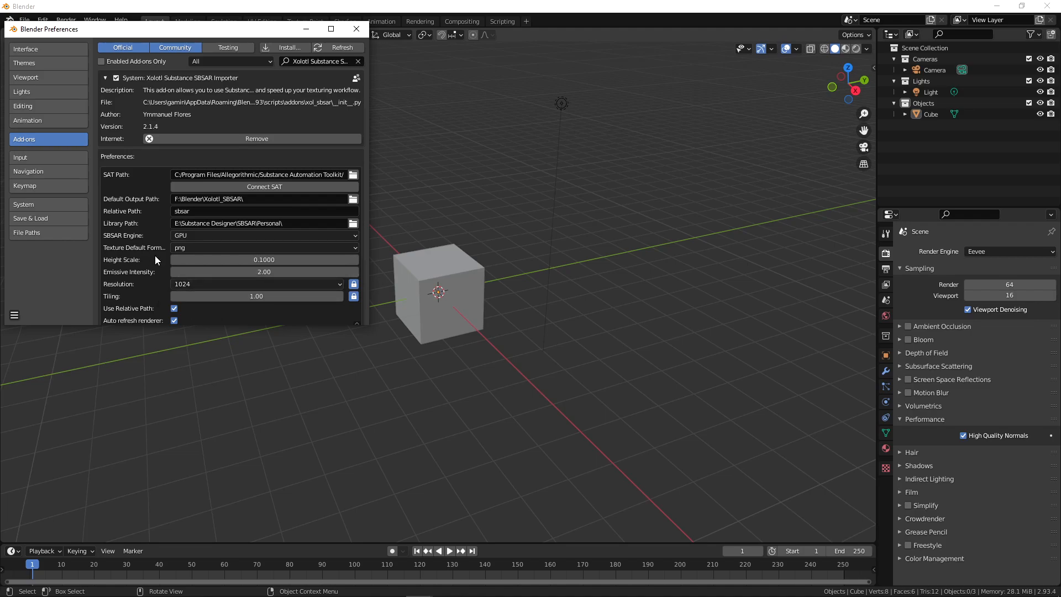
- Close the preferences, quit Blender without saving the scene, and relaunch Blender from the Steam library
{"action": "scroll", "coordinate": [149, 263], "scroll_direction": "down", "scroll_amount": 2}
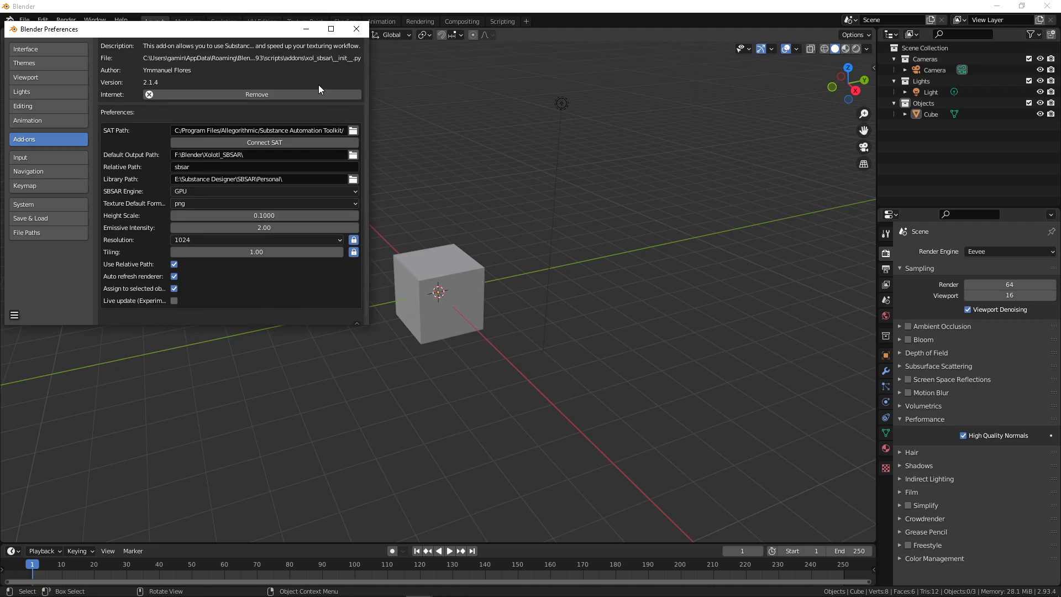
{"action": "left_click", "coordinate": [356, 28]}
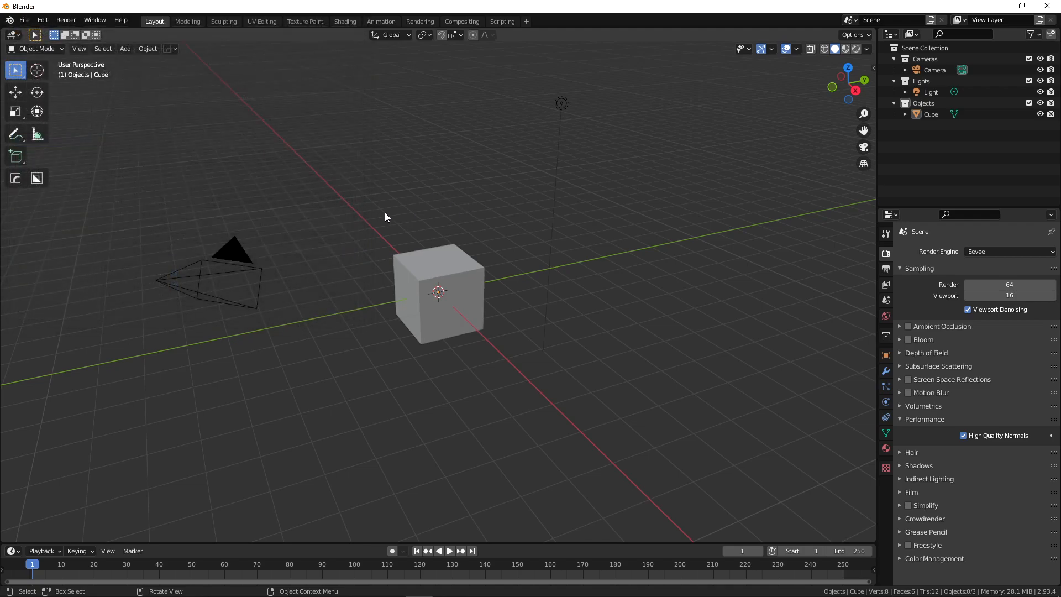
{"action": "left_click", "coordinate": [1047, 6]}
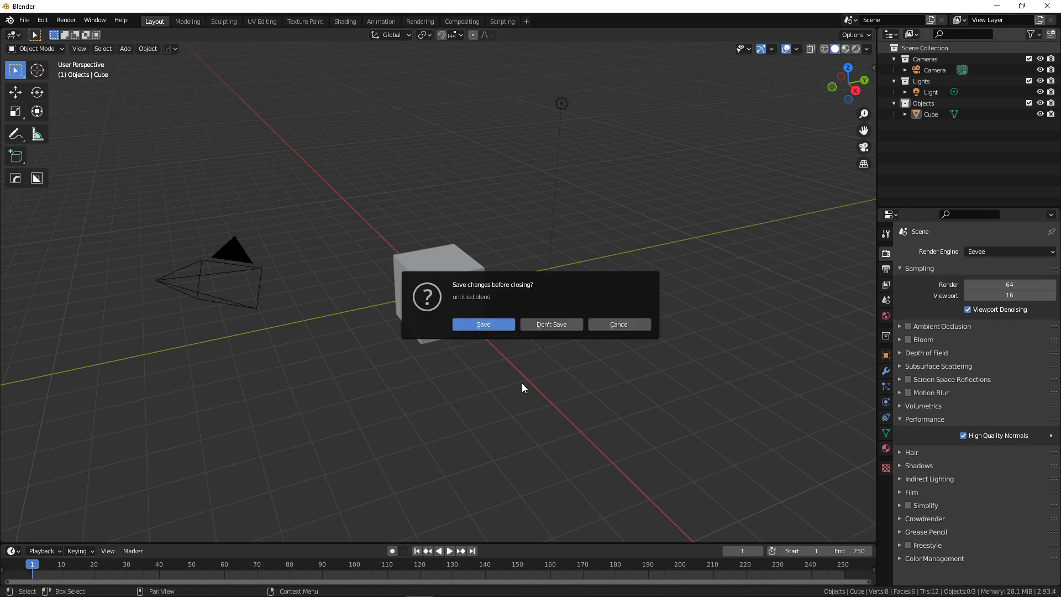
{"action": "left_click", "coordinate": [524, 326]}
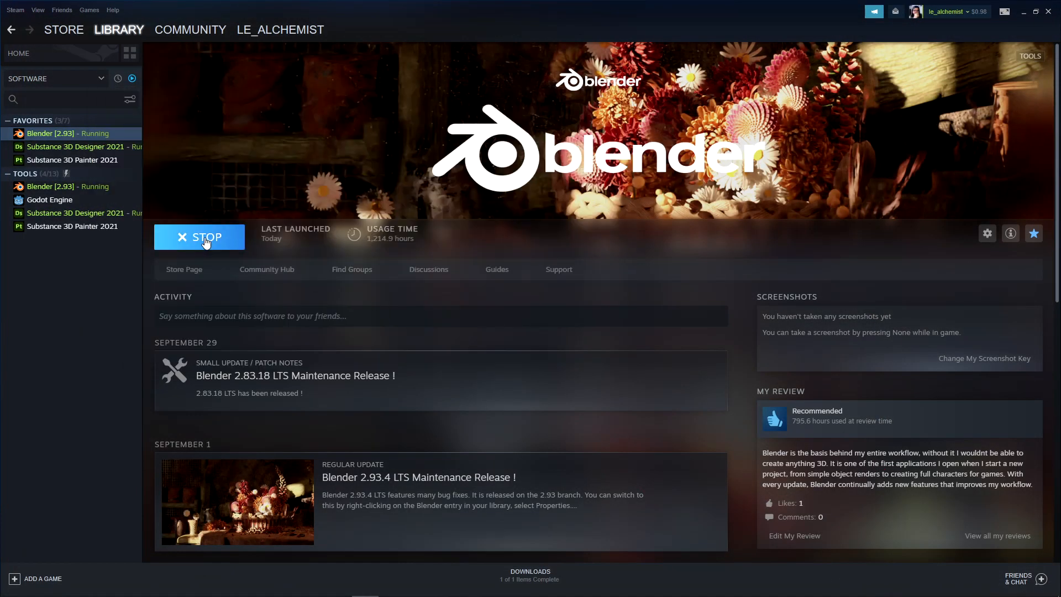
{"action": "left_click", "coordinate": [171, 239]}
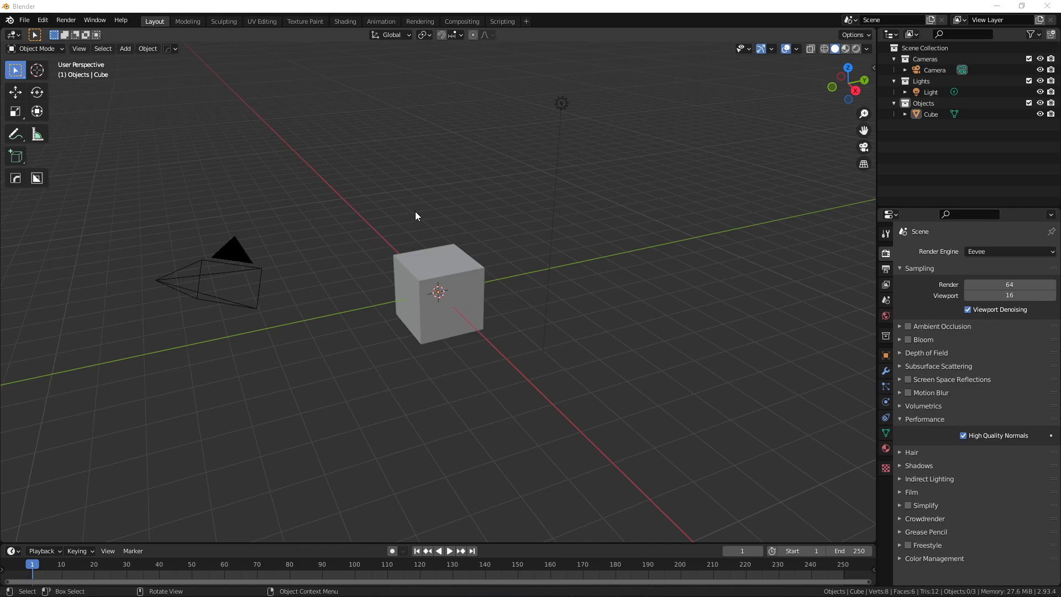
- Switch to the Shading workspace, enlarge the node editor, and frame the cube closely in the 3D view
{"action": "left_click", "coordinate": [339, 21]}
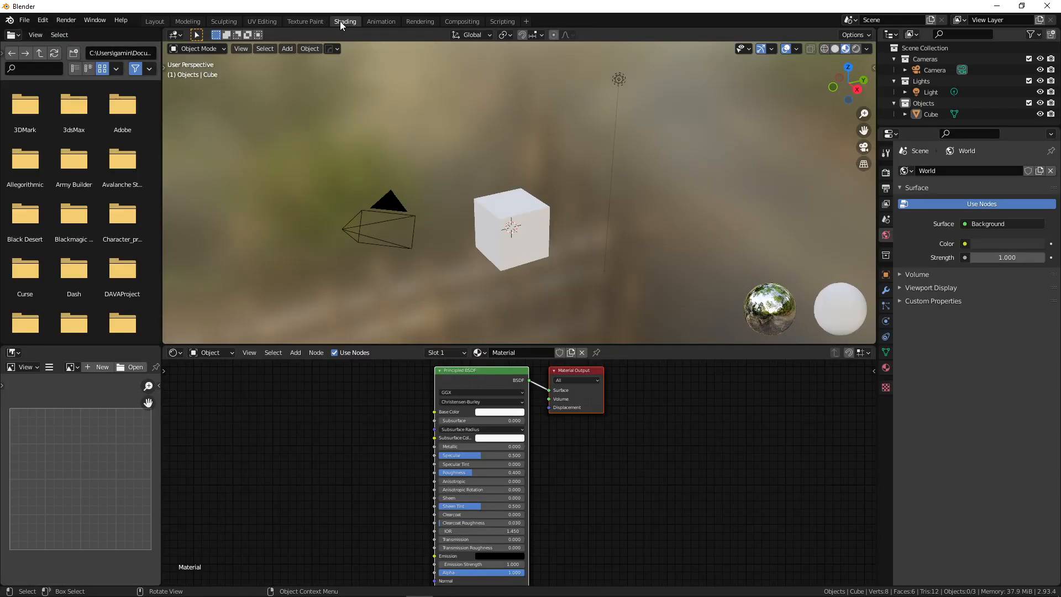
{"action": "left_click_drag", "start_coordinate": [412, 345], "coordinate": [421, 255]}
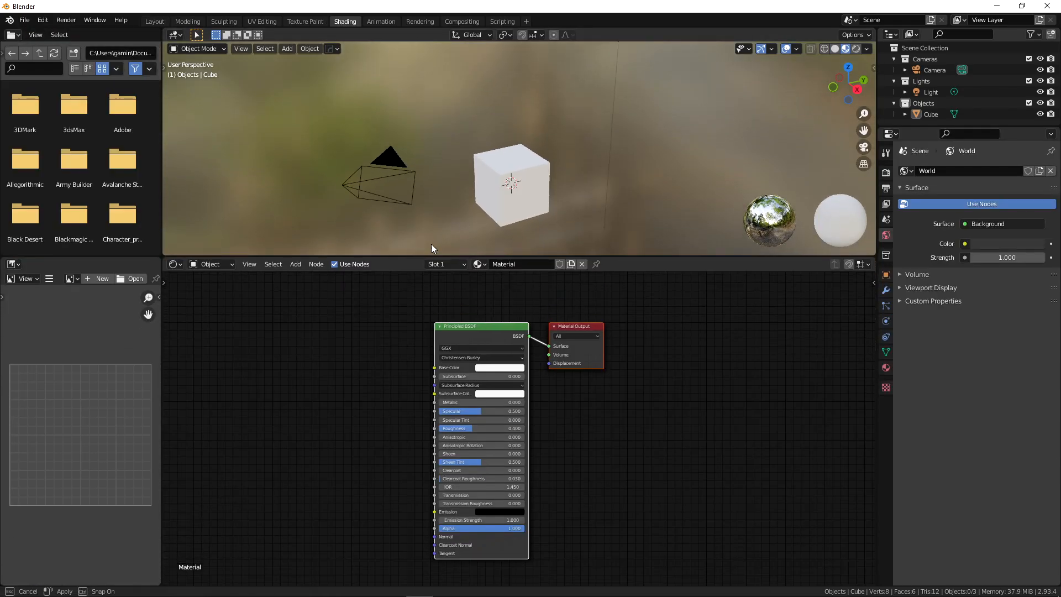
{"action": "scroll", "coordinate": [493, 194], "scroll_direction": "up", "scroll_amount": 3}
{"action": "middle_click_drag", "start_coordinate": [493, 193], "coordinate": [496, 150]}
{"action": "scroll", "coordinate": [496, 150], "scroll_direction": "up", "scroll_amount": 2}
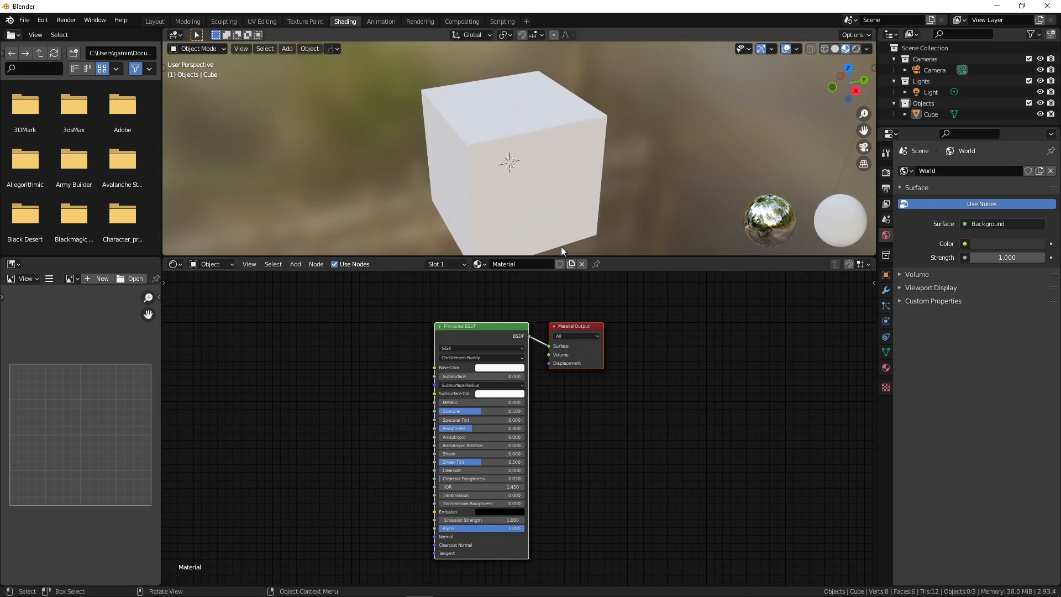
- Show the Xolotl Substance SBSAR Importer settings in the node editor's sidebar
{"action": "left_click", "coordinate": [807, 374]}
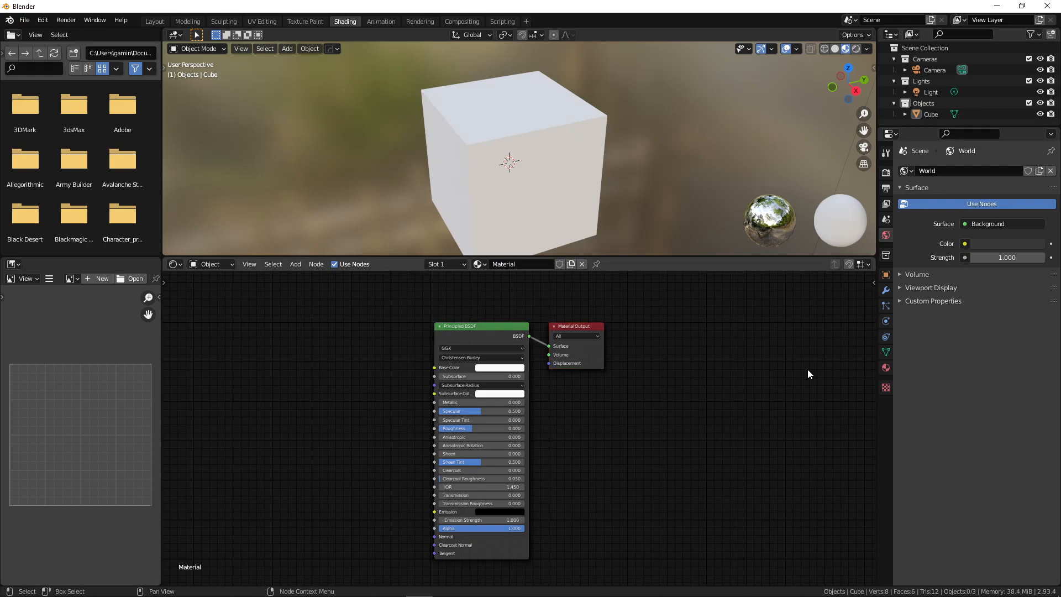
{"action": "key", "text": "n"}
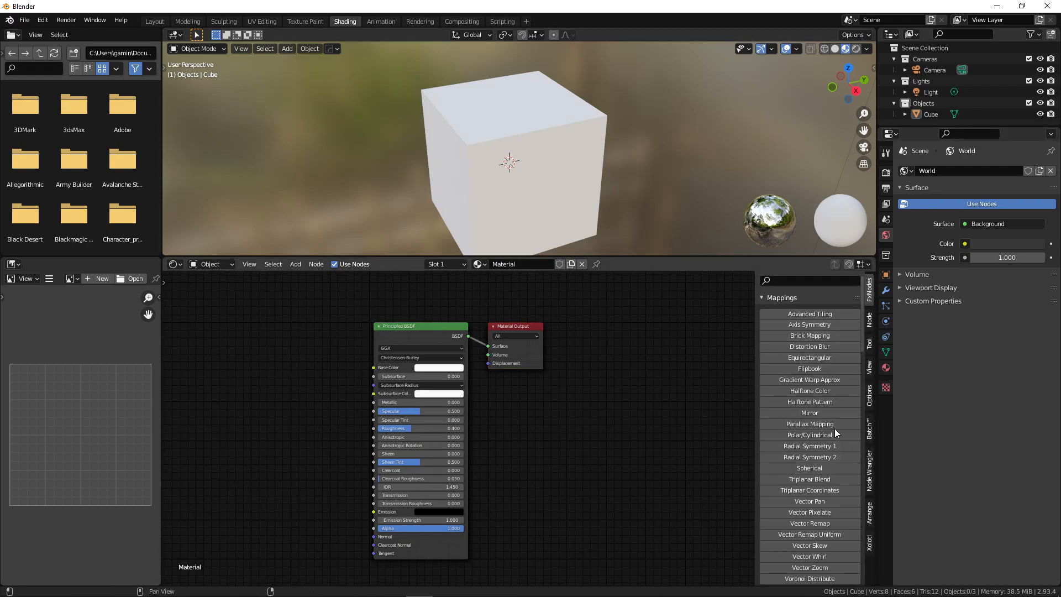
{"action": "left_click", "coordinate": [870, 466]}
{"action": "left_click", "coordinate": [870, 541]}
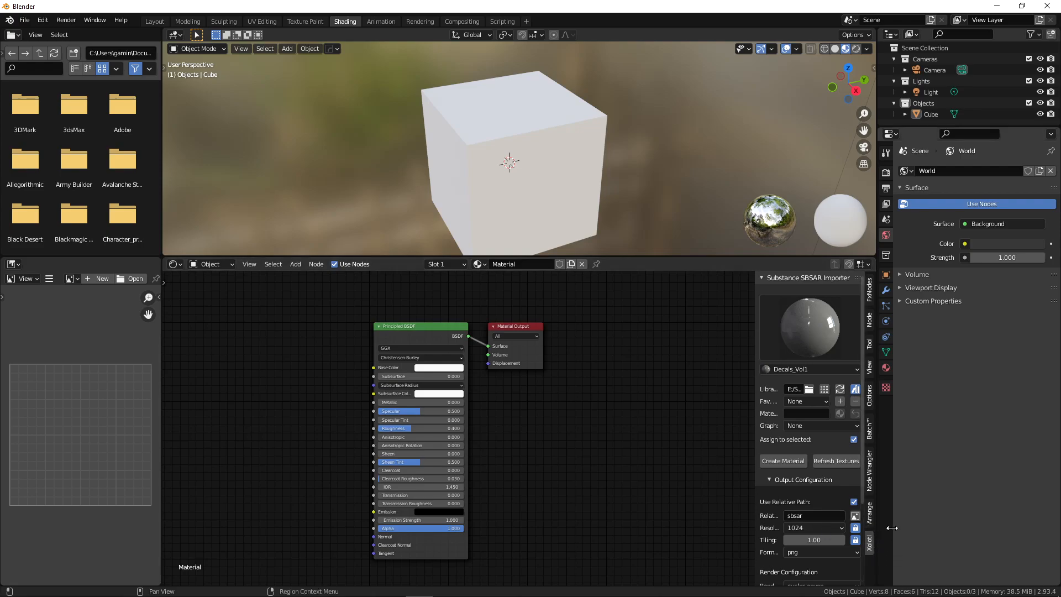
- Browse the importer's material library and choose the Tiles SBSAR
{"action": "left_click", "coordinate": [828, 333]}
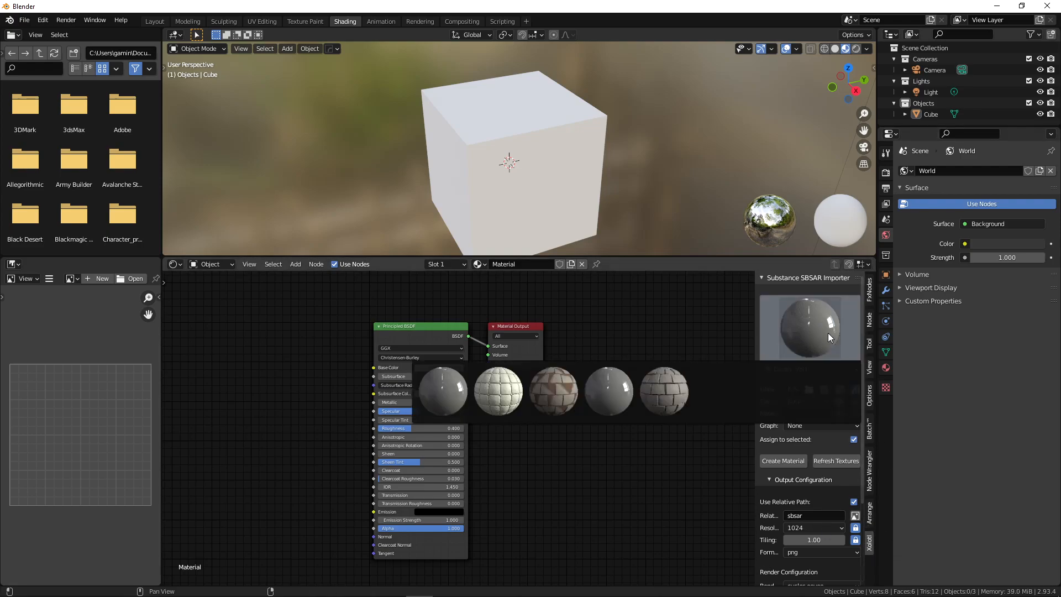
{"action": "left_click", "coordinate": [828, 333]}
{"action": "left_click", "coordinate": [828, 333]}
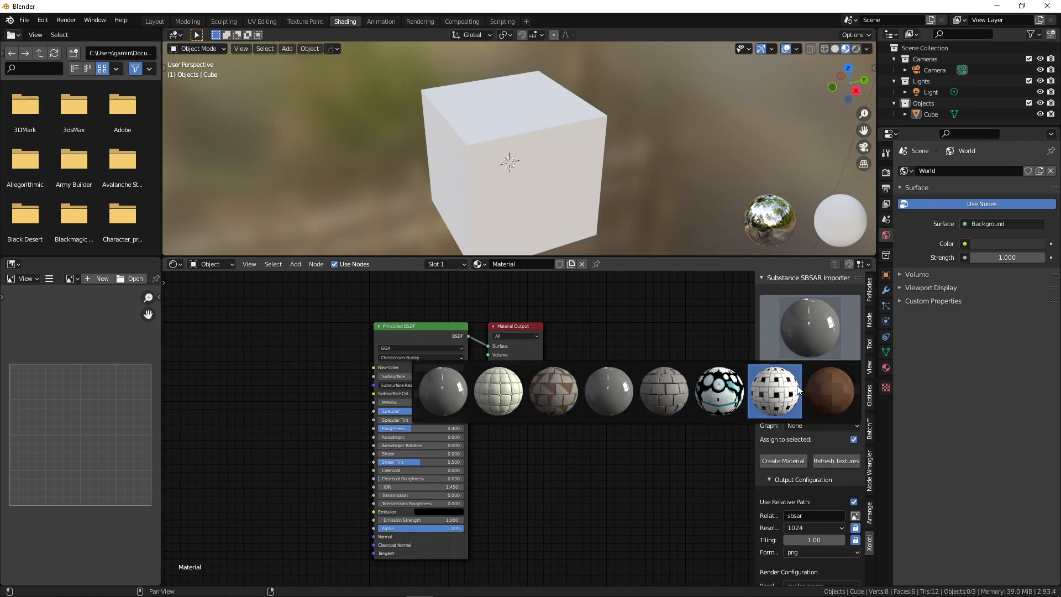
{"action": "left_click", "coordinate": [780, 390]}
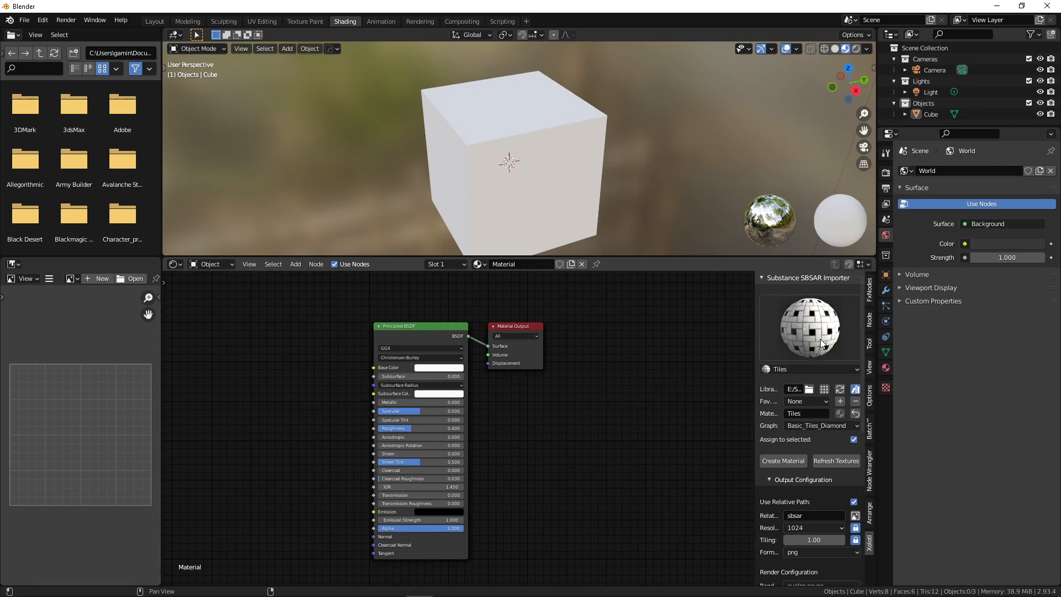
{"action": "left_click", "coordinate": [807, 370]}
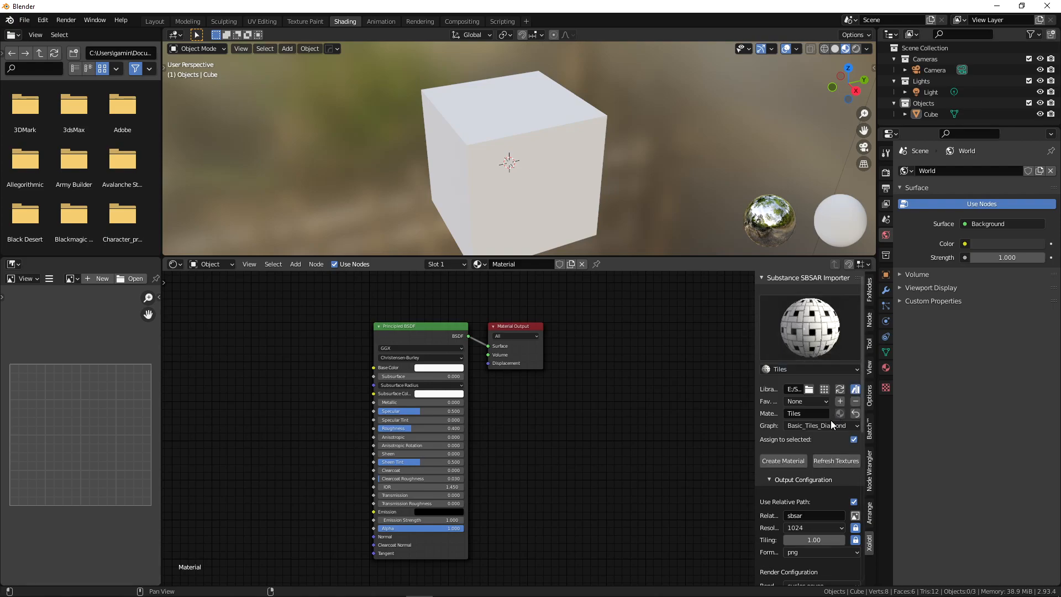
{"action": "left_click", "coordinate": [823, 369]}
{"action": "left_click", "coordinate": [823, 369]}
- Choose the Basic_Tiles_Rectangular_Basketweave graph and create a material from it
{"action": "left_click", "coordinate": [814, 425]}
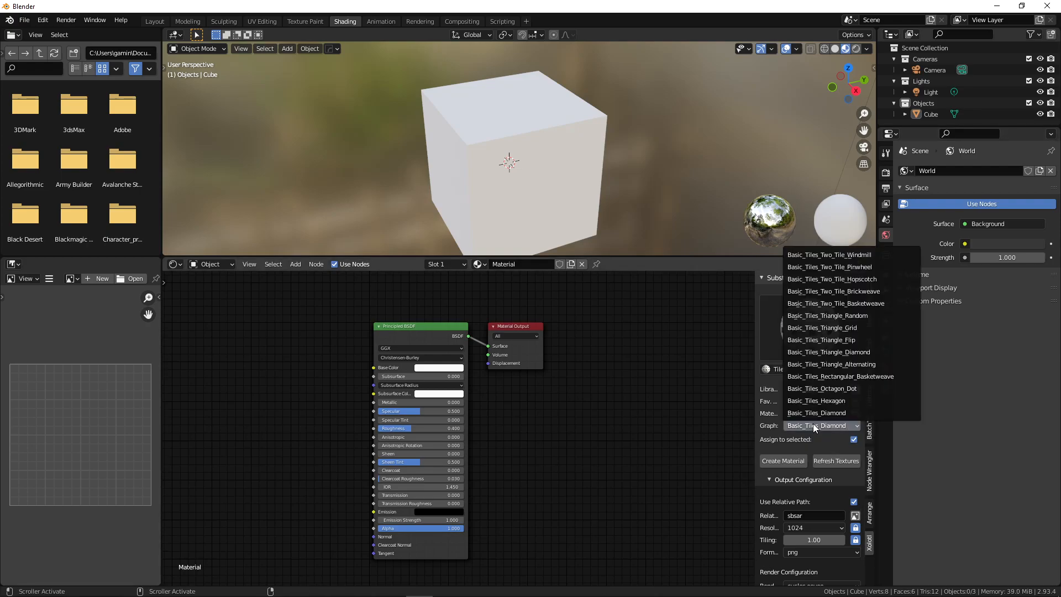
{"action": "left_click", "coordinate": [835, 376]}
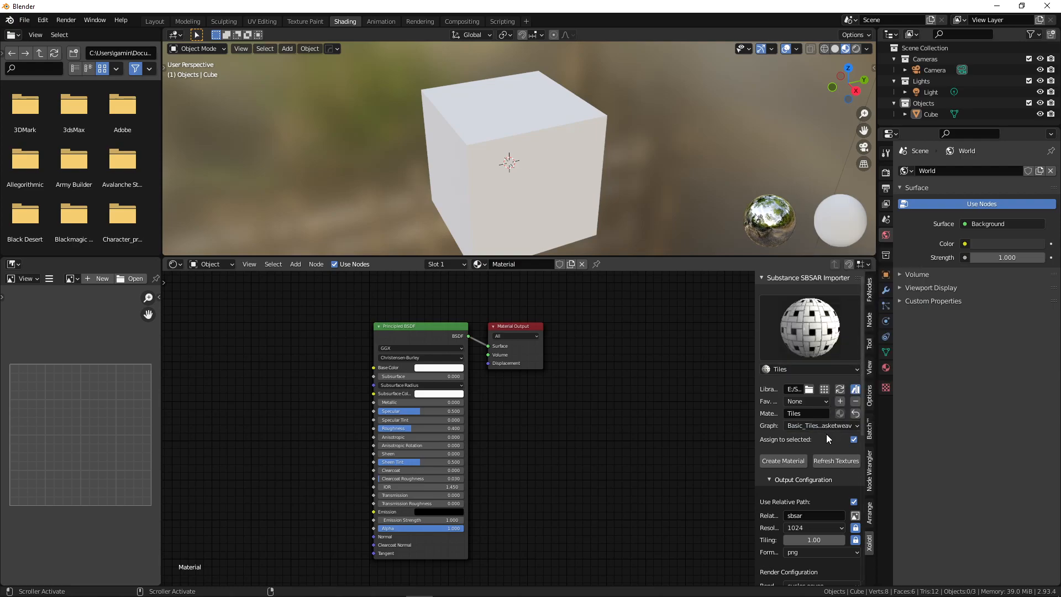
{"action": "left_click", "coordinate": [804, 459]}
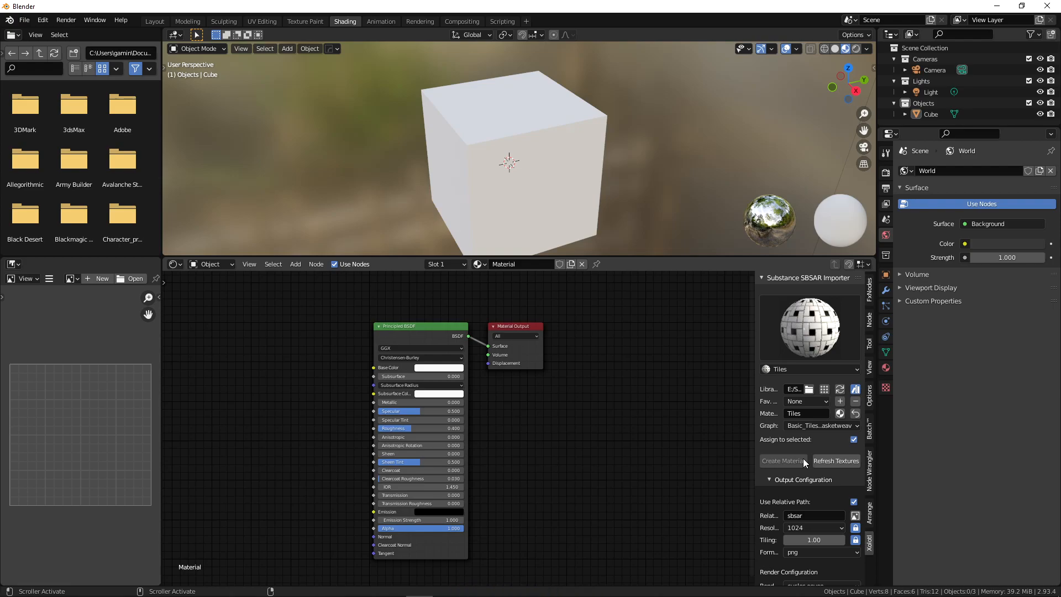
- Select the cube and assign the generated Tiles material to it
{"action": "left_click", "coordinate": [439, 191]}
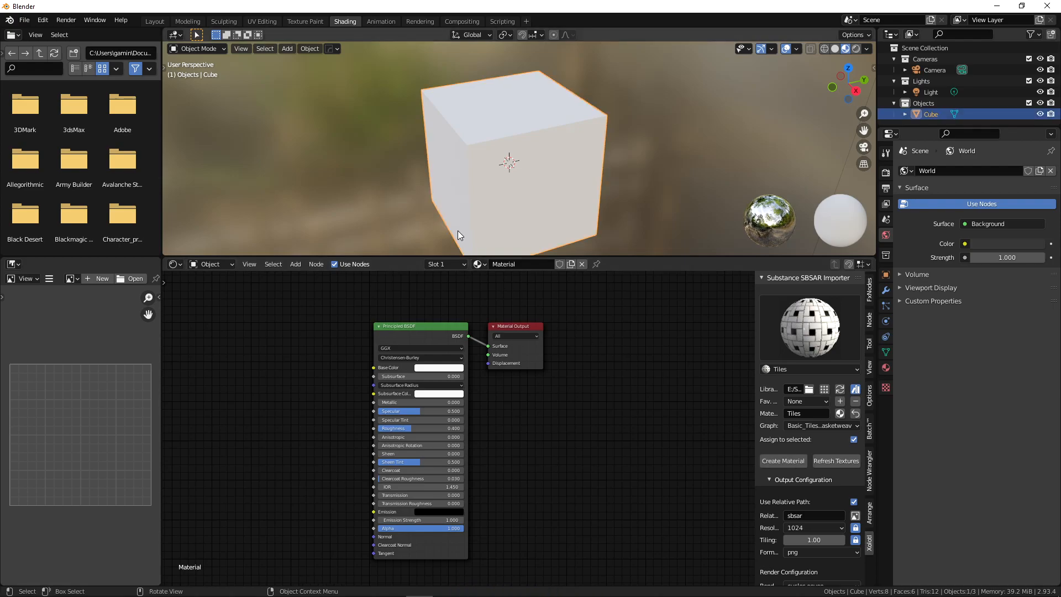
{"action": "left_click", "coordinate": [479, 265]}
{"action": "left_click", "coordinate": [494, 289]}
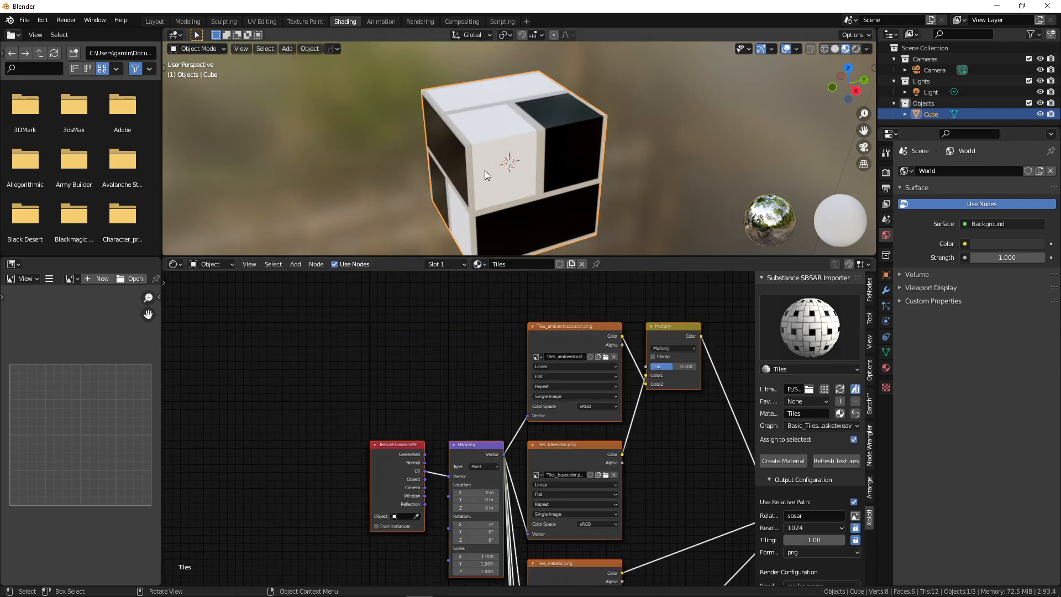
- Examine the Tiles material on the cube and its generated node network, including the texture, mapping and shader connections
{"action": "scroll", "coordinate": [486, 177], "scroll_direction": "down", "scroll_amount": 2}
{"action": "mouse_move", "coordinate": [488, 185]}
{"action": "middle_mouse_down"}
{"action": "mouse_move", "coordinate": [545, 162]}
{"action": "mouse_move", "coordinate": [515, 148]}
{"action": "mouse_move", "coordinate": [469, 159]}
{"action": "mouse_move", "coordinate": [500, 194]}
{"action": "middle_mouse_up"}
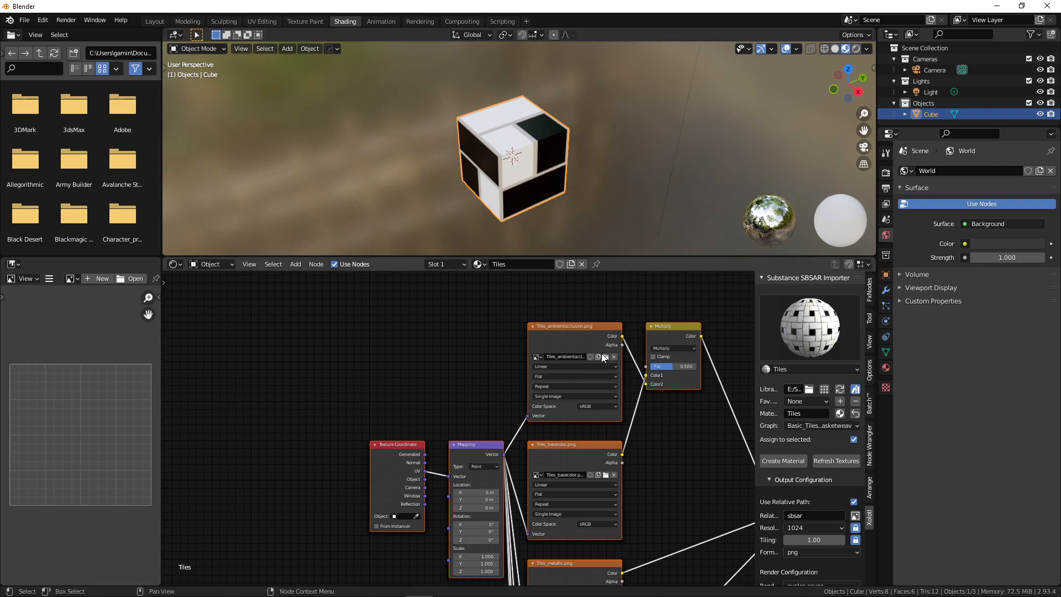
{"action": "scroll", "coordinate": [606, 398], "scroll_direction": "down", "scroll_amount": 2}
{"action": "scroll", "coordinate": [583, 354], "scroll_direction": "down", "scroll_amount": 3}
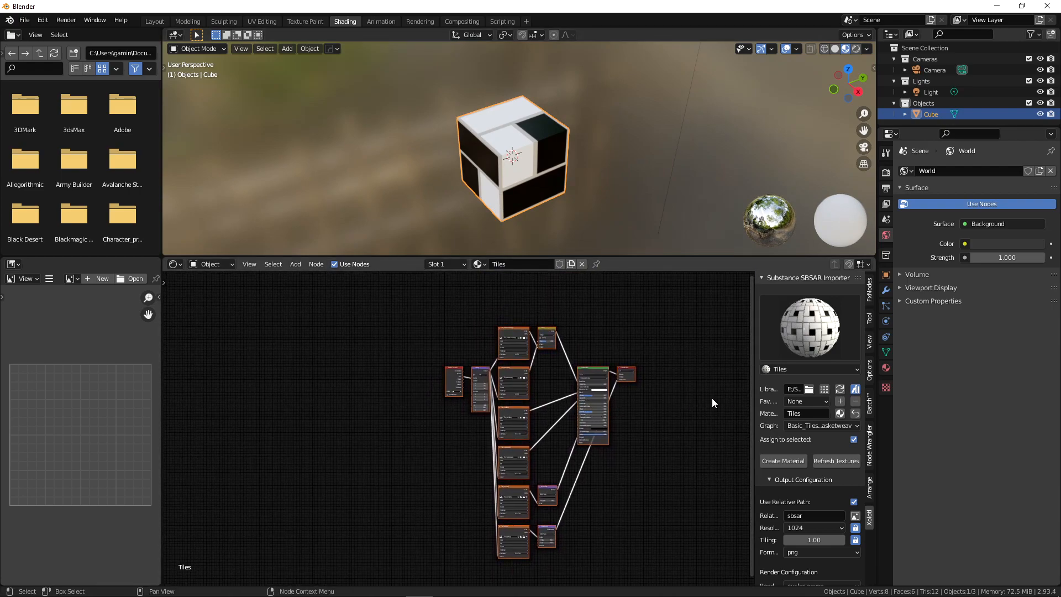
{"action": "scroll", "coordinate": [461, 390], "scroll_direction": "up", "scroll_amount": 5}
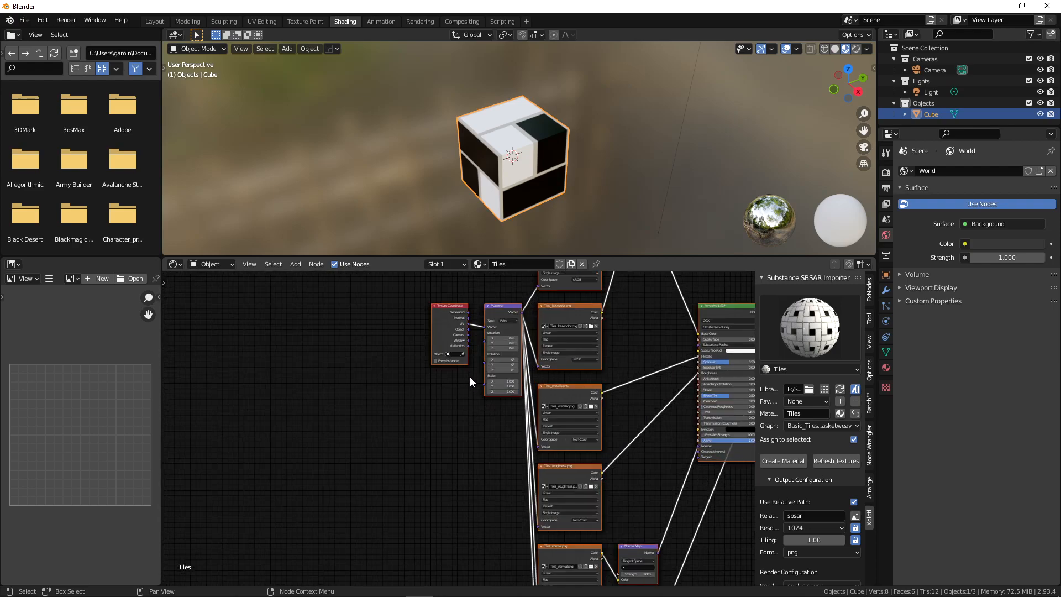
{"action": "scroll", "coordinate": [514, 352], "scroll_direction": "down", "scroll_amount": 3}
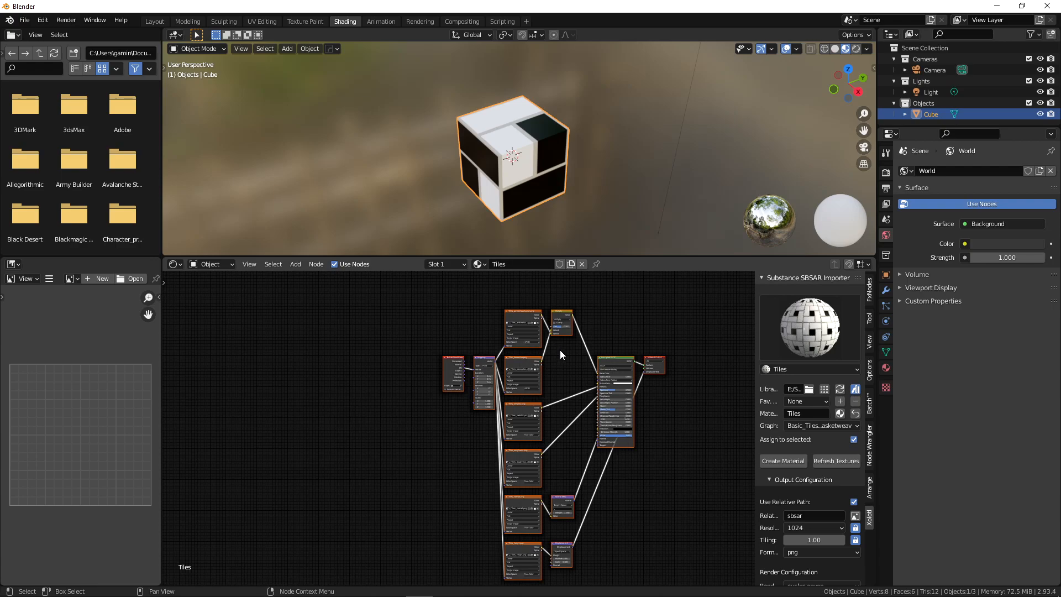
{"action": "scroll", "coordinate": [560, 349], "scroll_direction": "up", "scroll_amount": 2}
{"action": "middle_click_drag", "start_coordinate": [558, 361], "coordinate": [381, 406]}
{"action": "scroll", "coordinate": [382, 407], "scroll_direction": "up", "scroll_amount": 2}
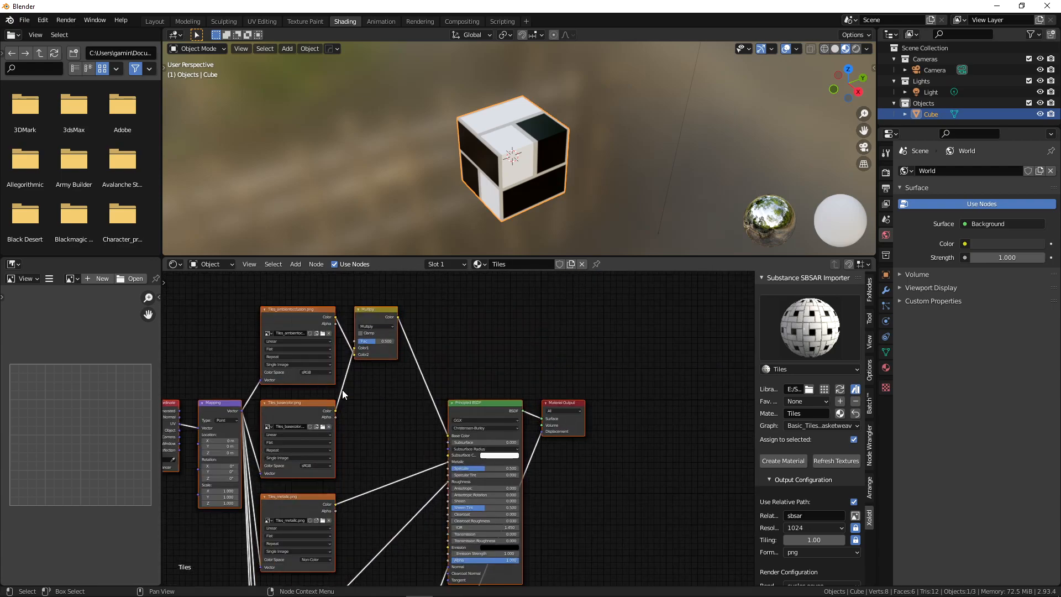
{"action": "scroll", "coordinate": [392, 445], "scroll_direction": "down", "scroll_amount": 1}
{"action": "middle_click_drag", "start_coordinate": [393, 447], "coordinate": [501, 345]}
{"action": "scroll", "coordinate": [475, 435], "scroll_direction": "down", "scroll_amount": 4}
{"action": "middle_click_drag", "start_coordinate": [478, 440], "coordinate": [477, 346]}
{"action": "scroll", "coordinate": [519, 527], "scroll_direction": "up", "scroll_amount": 3}
{"action": "middle_click_drag", "start_coordinate": [518, 527], "coordinate": [488, 490]}
{"action": "scroll", "coordinate": [560, 456], "scroll_direction": "down", "scroll_amount": 2}
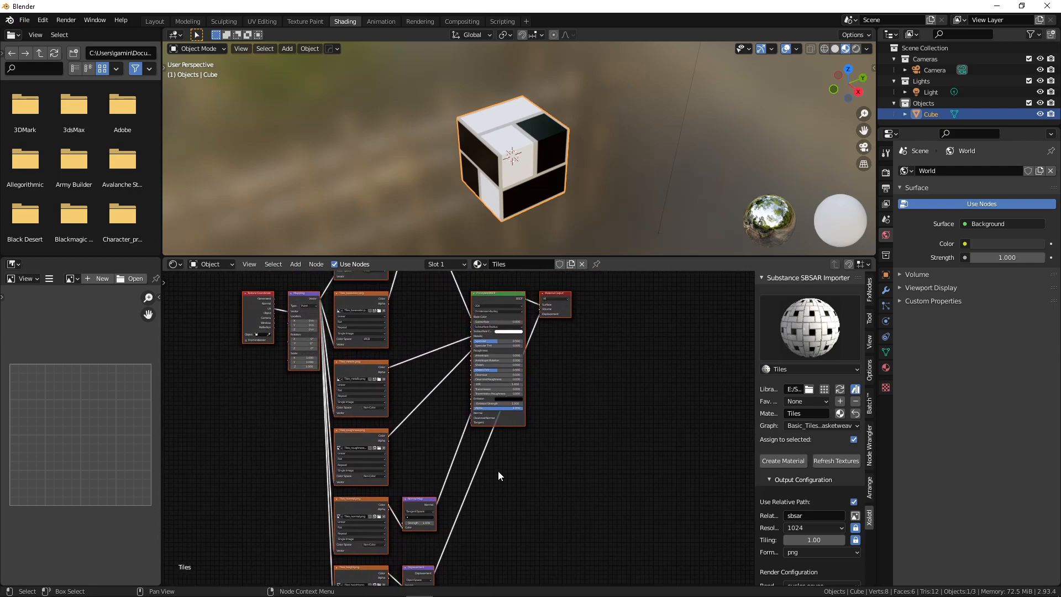
{"action": "middle_click_drag", "start_coordinate": [568, 201], "coordinate": [608, 177]}
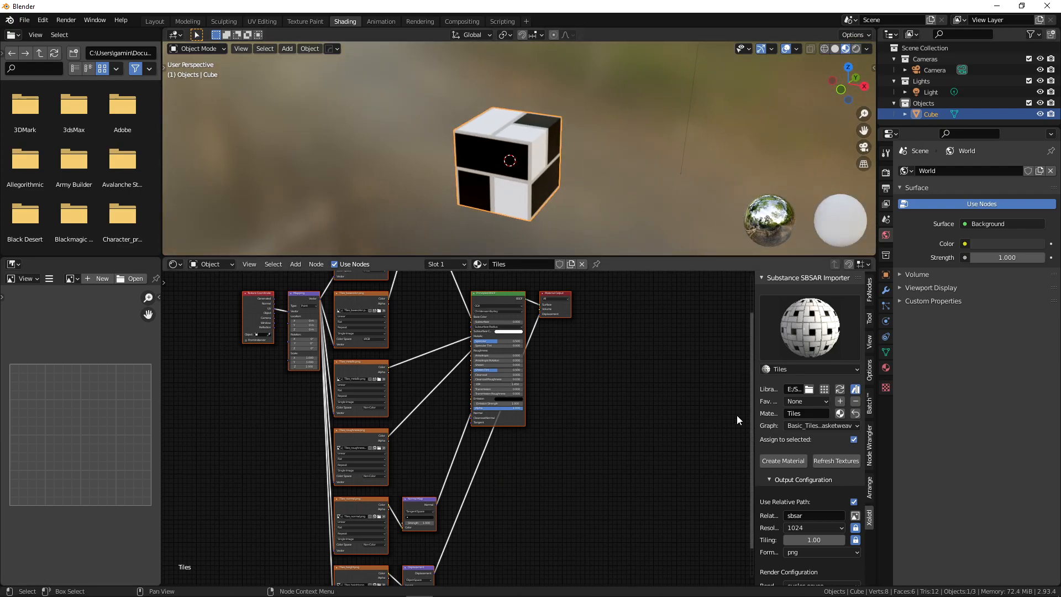
- Set the tiling to 5 in the importer's output configuration
{"action": "scroll", "coordinate": [781, 436], "scroll_direction": "down", "scroll_amount": 8}
{"action": "scroll", "coordinate": [782, 433], "scroll_direction": "down", "scroll_amount": 1}
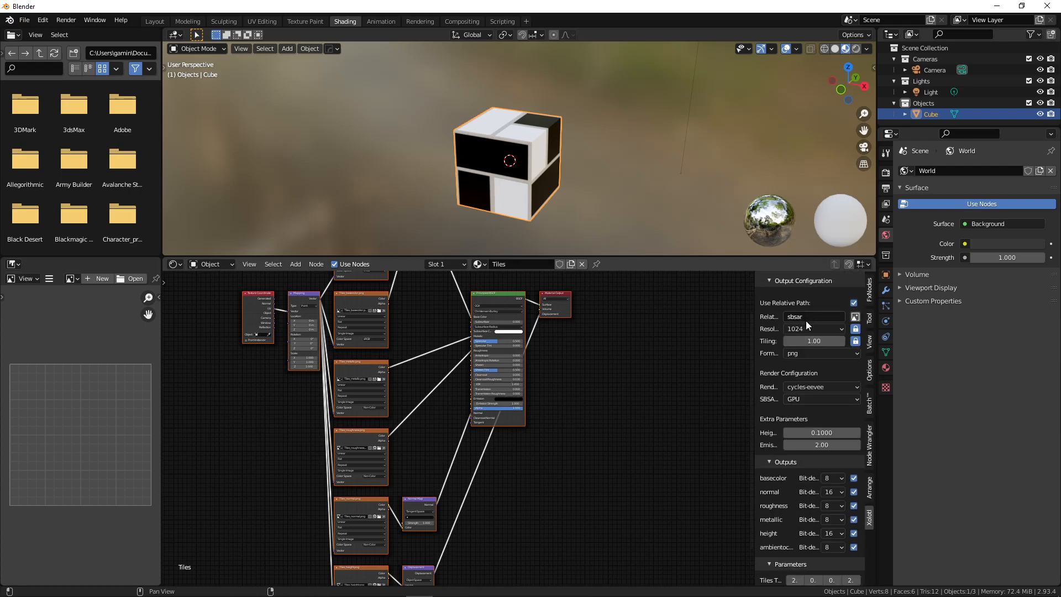
{"action": "left_click", "coordinate": [813, 341]}
{"action": "type", "text": "5"}
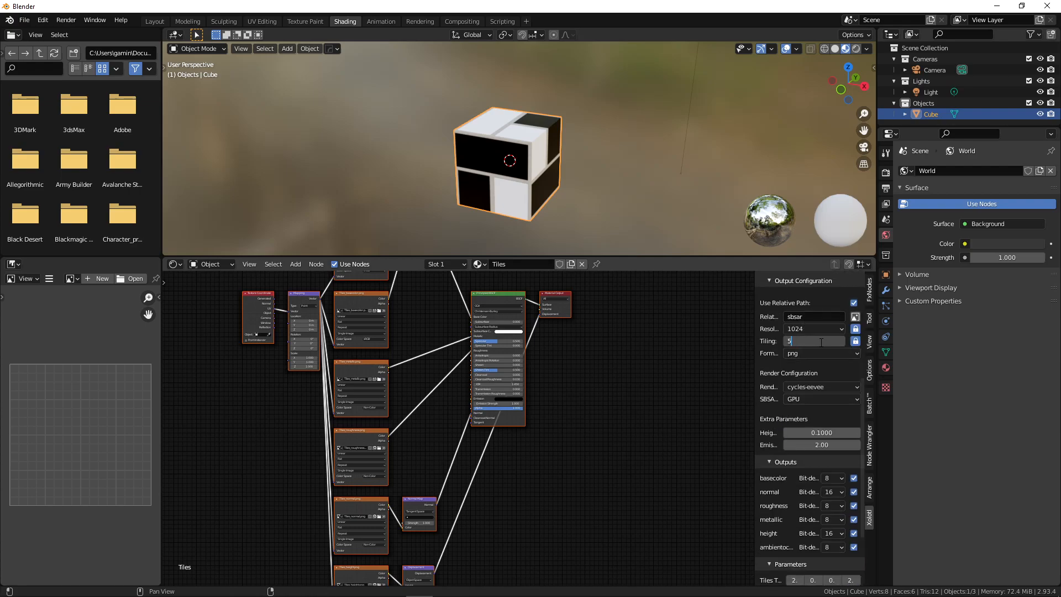
{"action": "key", "text": "Return"}
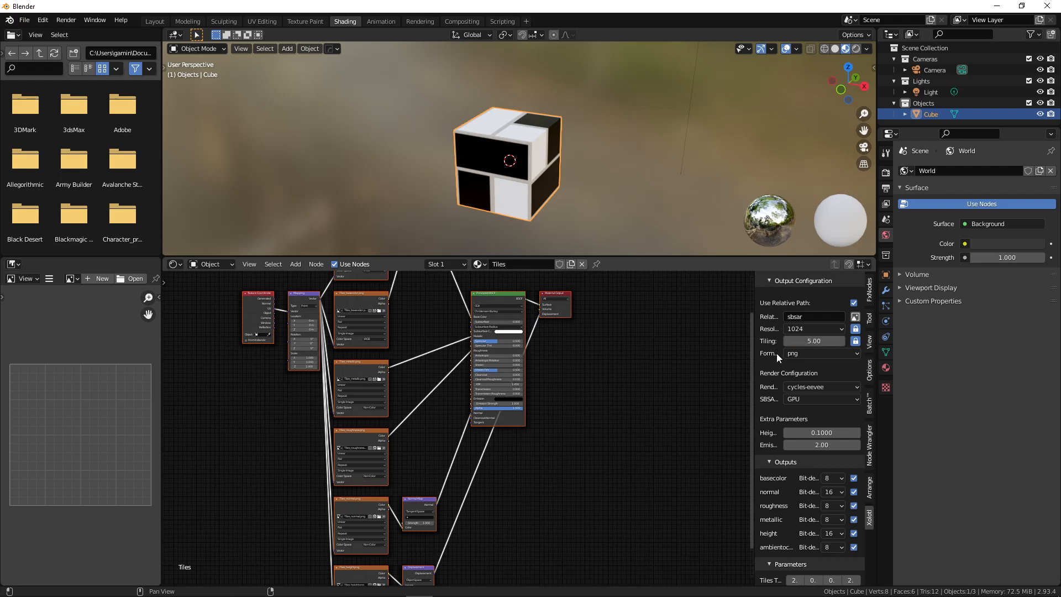
- Refresh the Tiles textures from the importer
{"action": "scroll", "coordinate": [750, 356], "scroll_direction": "up", "scroll_amount": 2}
{"action": "scroll", "coordinate": [781, 359], "scroll_direction": "up", "scroll_amount": 7}
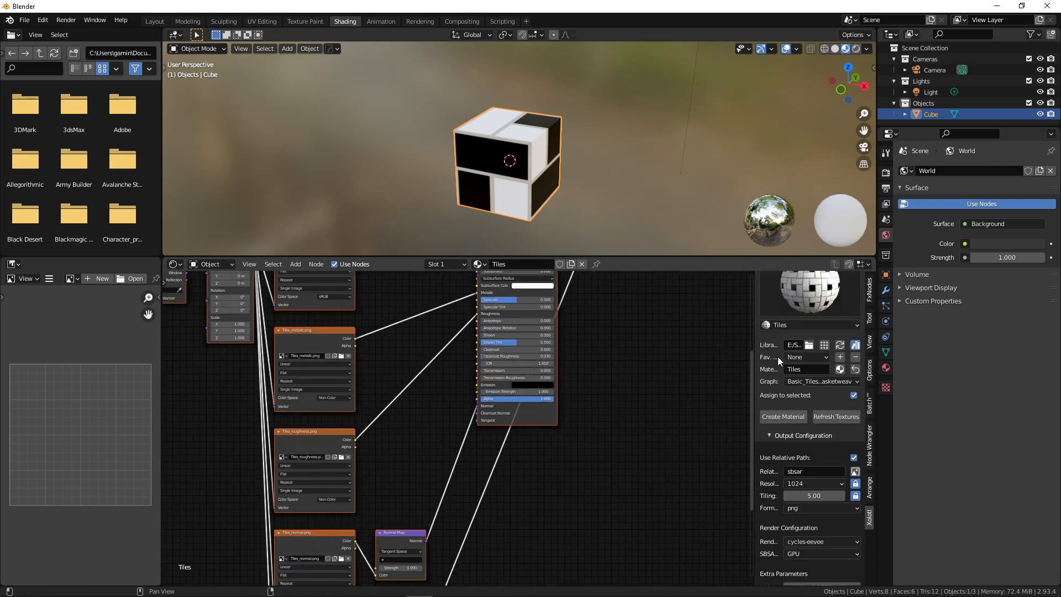
{"action": "left_click", "coordinate": [833, 413]}
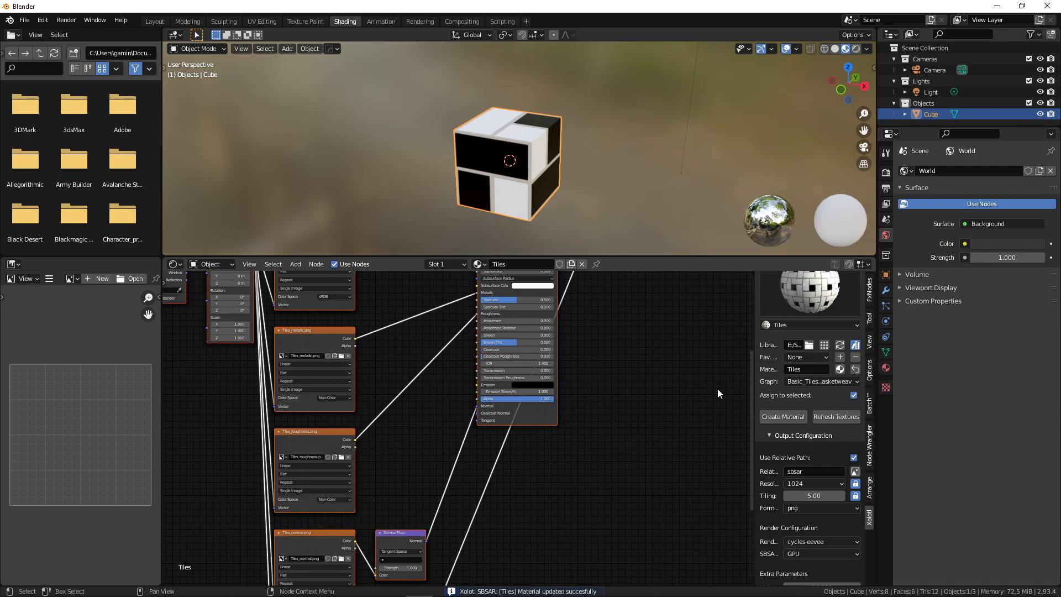
- Recreate the Tiles material with the tiling of 5 and inspect the pattern on the cube
{"action": "scroll", "coordinate": [530, 194], "scroll_direction": "down", "scroll_amount": 3}
{"action": "mouse_move", "coordinate": [521, 182]}
{"action": "middle_mouse_down"}
{"action": "mouse_move", "coordinate": [518, 203]}
{"action": "mouse_move", "coordinate": [517, 178]}
{"action": "middle_mouse_up"}
{"action": "scroll", "coordinate": [293, 339], "scroll_direction": "down", "scroll_amount": 3}
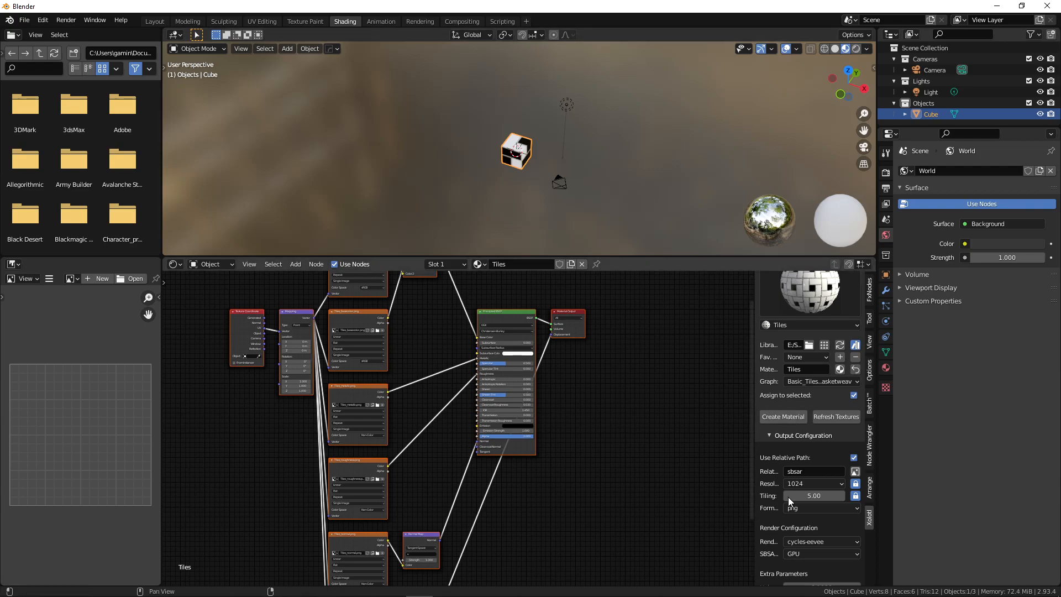
{"action": "scroll", "coordinate": [797, 500], "scroll_direction": "down", "scroll_amount": 5}
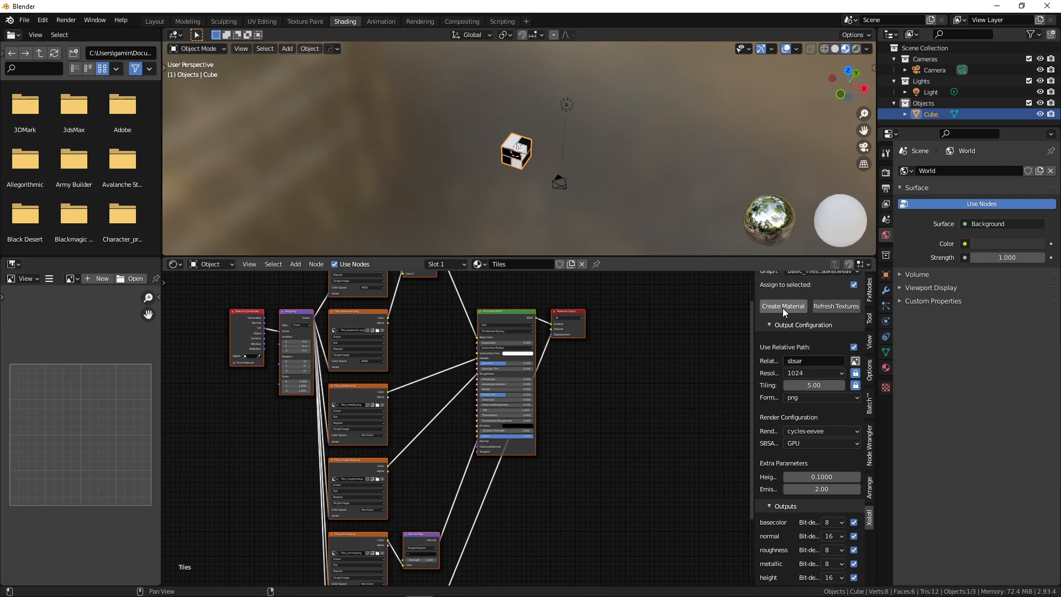
{"action": "left_click", "coordinate": [782, 307]}
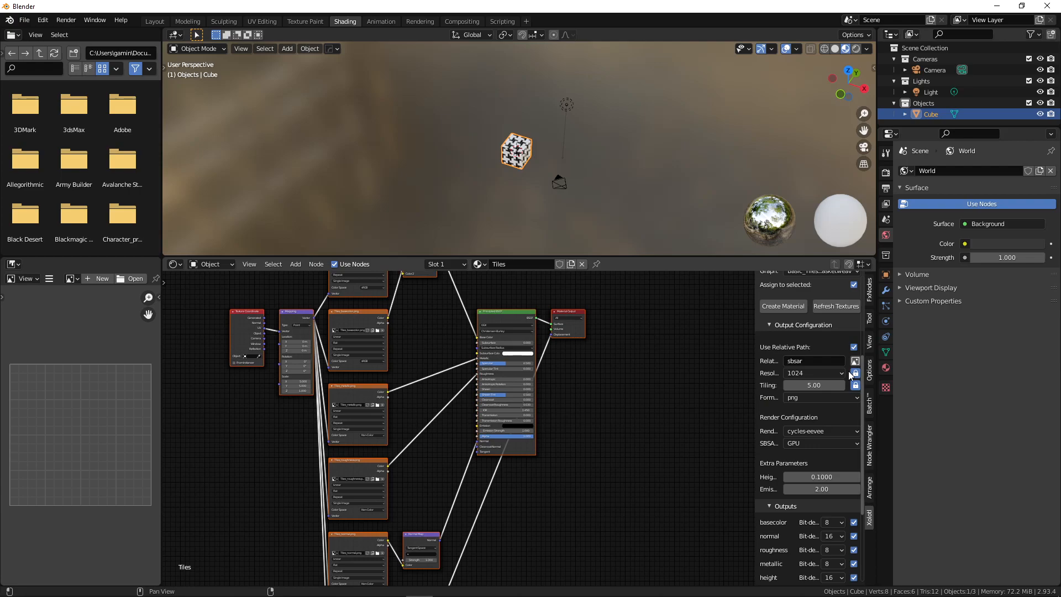
{"action": "scroll", "coordinate": [834, 422], "scroll_direction": "down", "scroll_amount": 5}
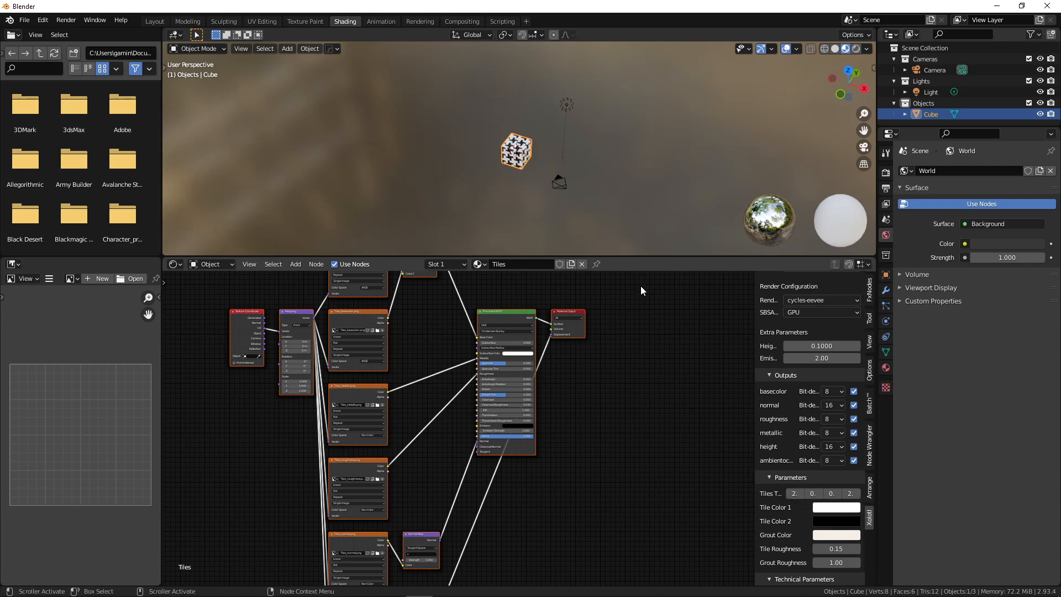
{"action": "scroll", "coordinate": [589, 200], "scroll_direction": "up", "scroll_amount": 6}
{"action": "middle_click_drag", "start_coordinate": [559, 197], "coordinate": [577, 149]}
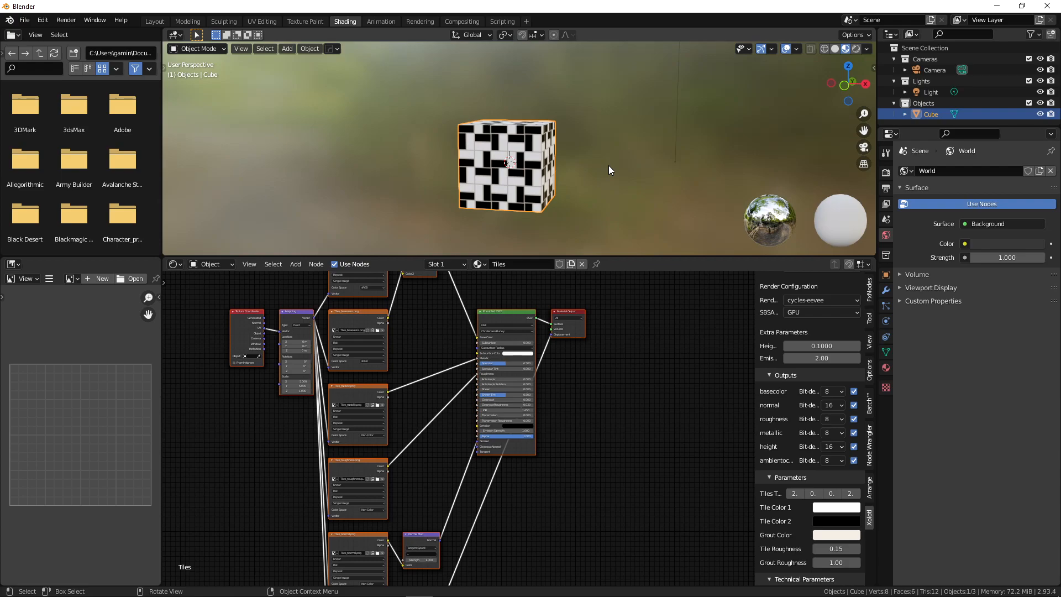
- Set the importer's tiling to 1 and recreate the Tiles material
{"action": "scroll", "coordinate": [776, 354], "scroll_direction": "up", "scroll_amount": 8}
{"action": "left_click", "coordinate": [814, 453]}
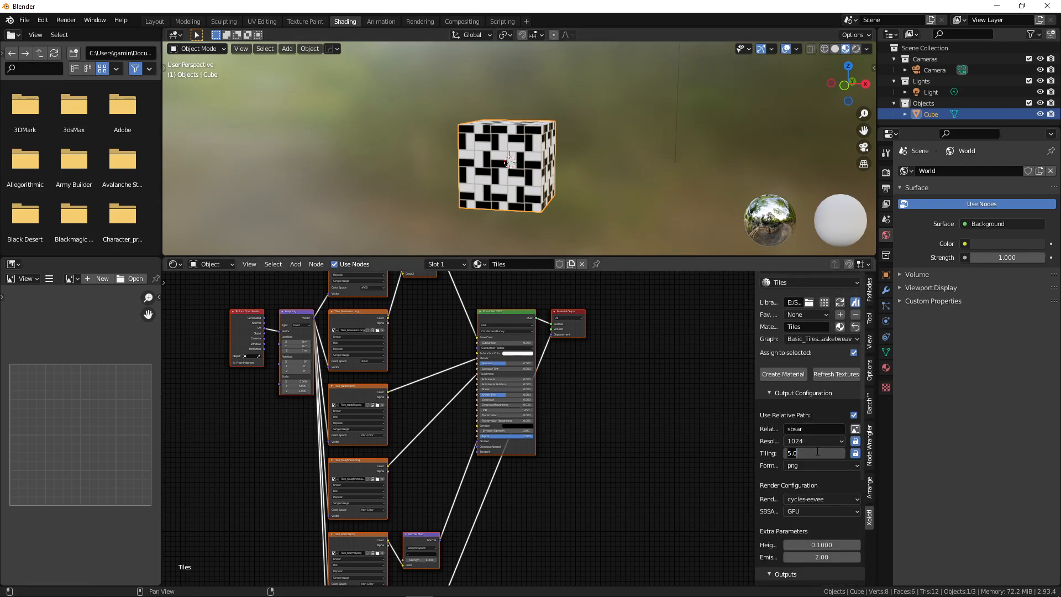
{"action": "key", "text": "BackSpace"}
{"action": "key", "text": "BackSpace"}
{"action": "key", "text": "BackSpace"}
{"action": "type", "text": "1"}
{"action": "key", "text": "Return"}
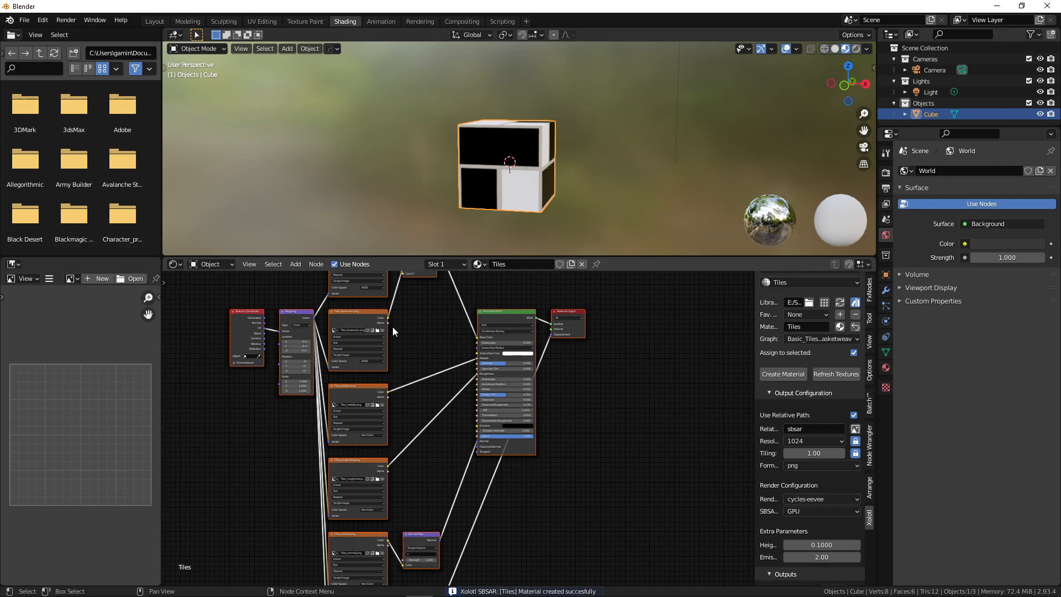
- Set the X and Y scale of the Tiles material's Mapping node to 5
{"action": "middle_click_drag", "start_coordinate": [277, 373], "coordinate": [346, 376]}
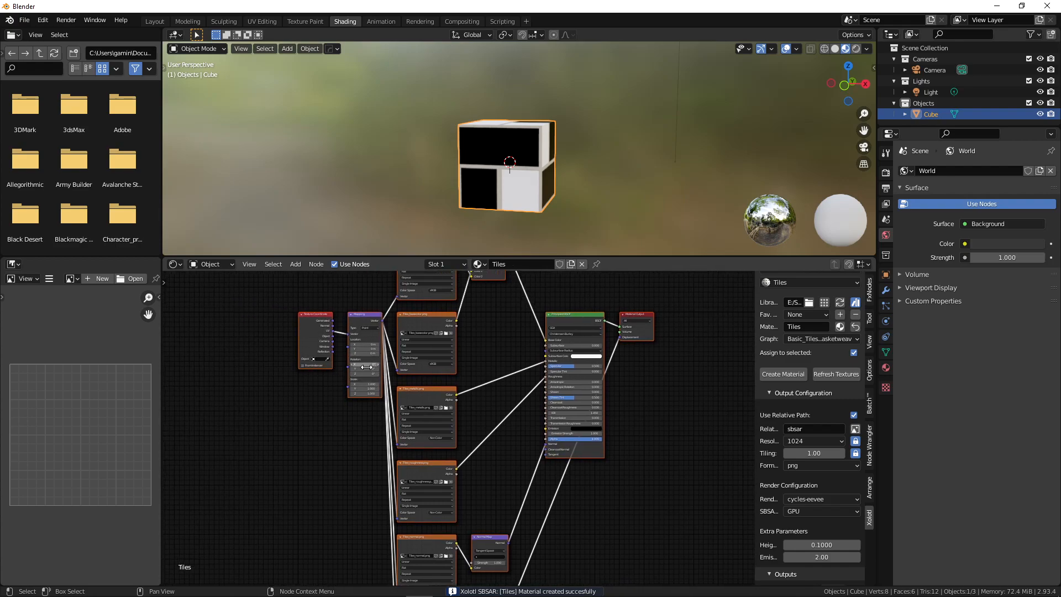
{"action": "scroll", "coordinate": [353, 417], "scroll_direction": "up", "scroll_amount": 4}
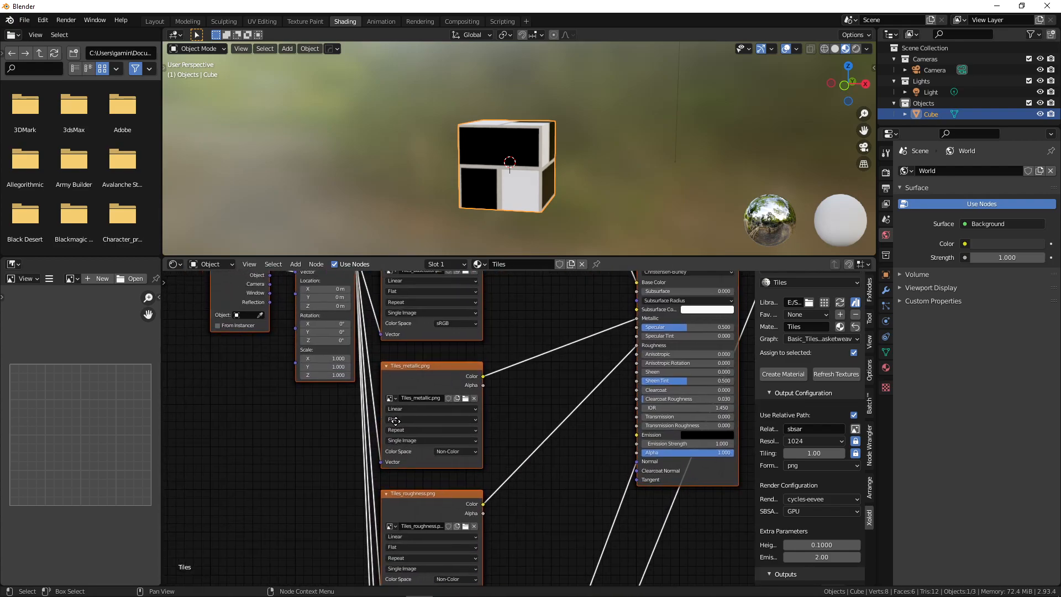
{"action": "left_click", "coordinate": [392, 374]}
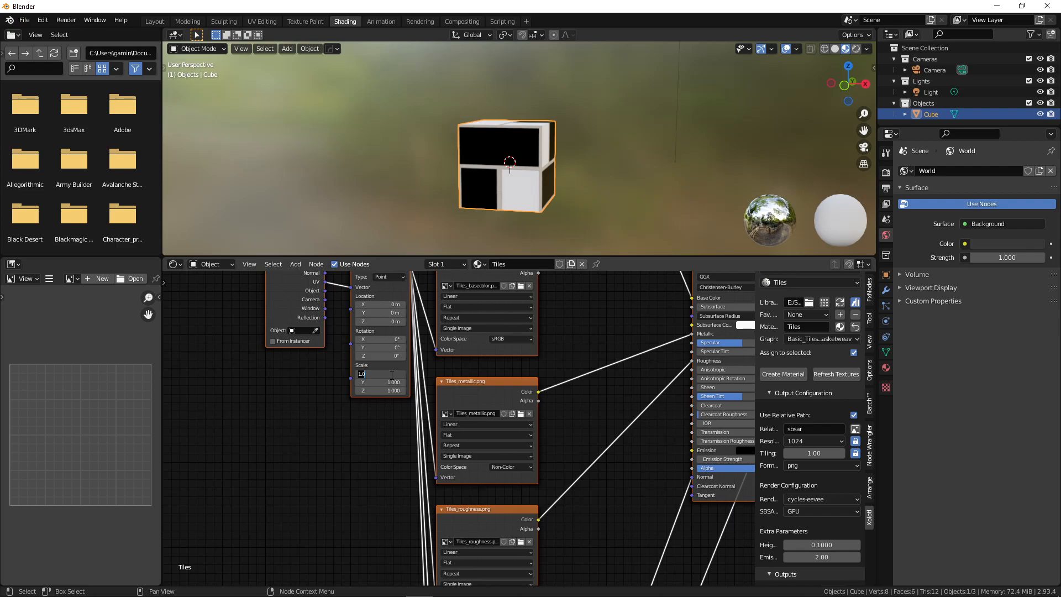
{"action": "type", "text": "5"}
{"action": "key", "text": "Tab"}
{"action": "key", "text": "Return"}
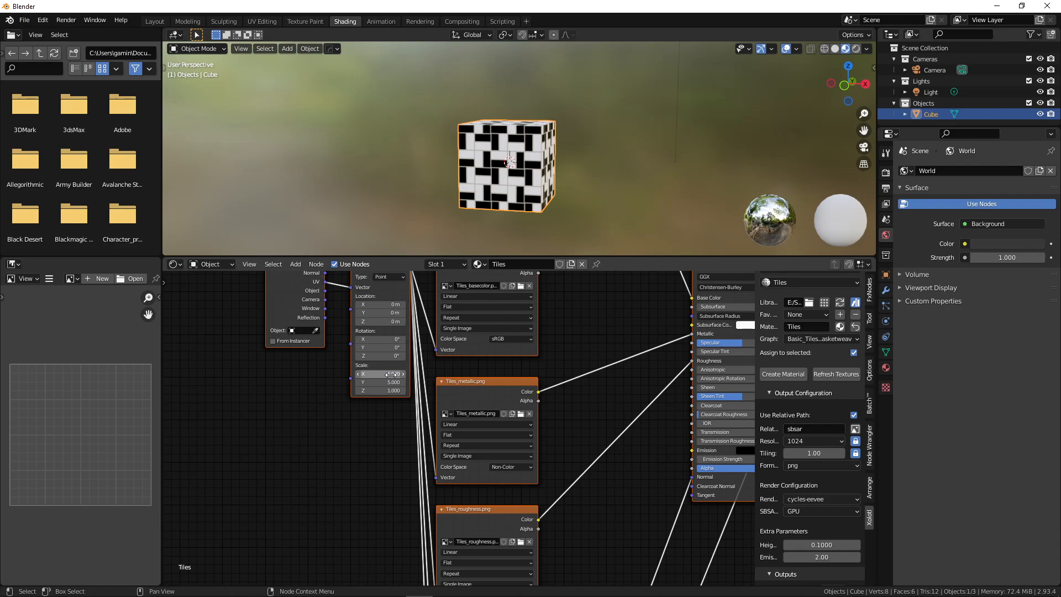
- Change the graph's Tile Color 1 to saturated blue and Tile Color 2 to orange
{"action": "scroll", "coordinate": [616, 373], "scroll_direction": "down", "scroll_amount": 2}
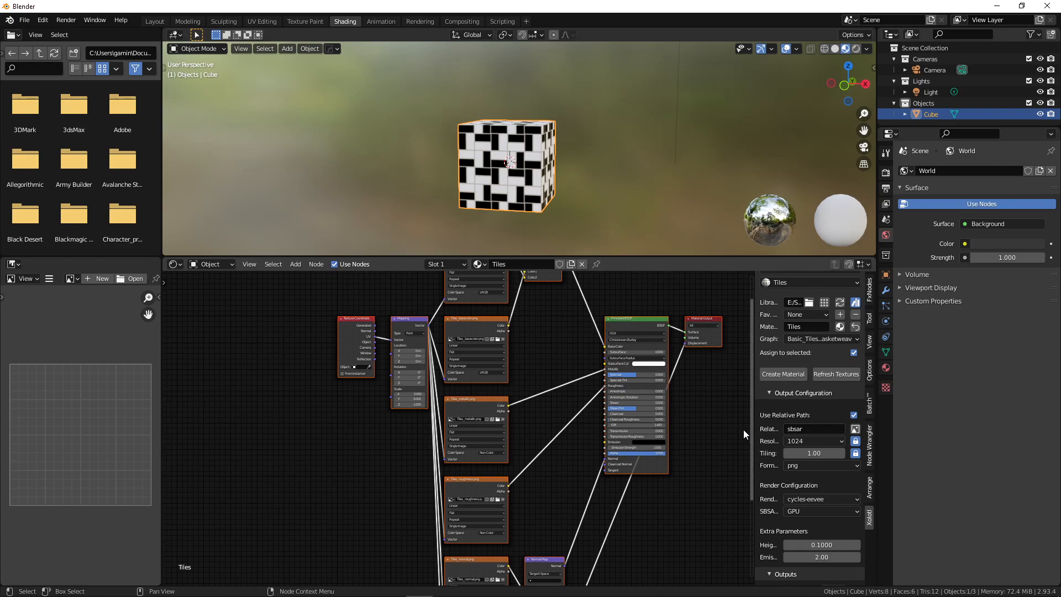
{"action": "scroll", "coordinate": [758, 424], "scroll_direction": "down", "scroll_amount": 6}
{"action": "scroll", "coordinate": [758, 423], "scroll_direction": "down", "scroll_amount": 1}
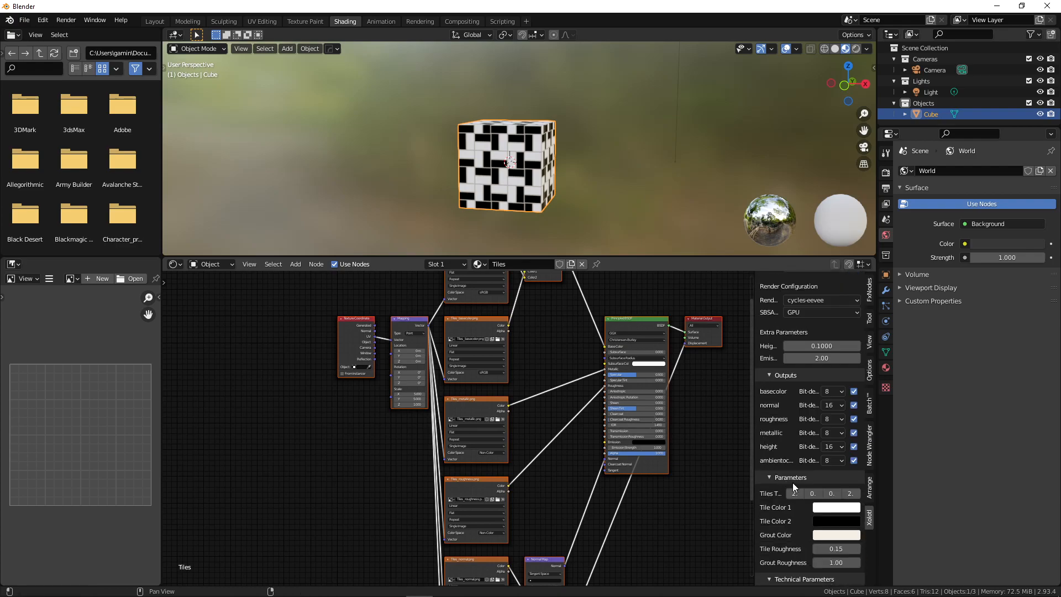
{"action": "left_click", "coordinate": [832, 511]}
{"action": "left_click", "coordinate": [894, 367]}
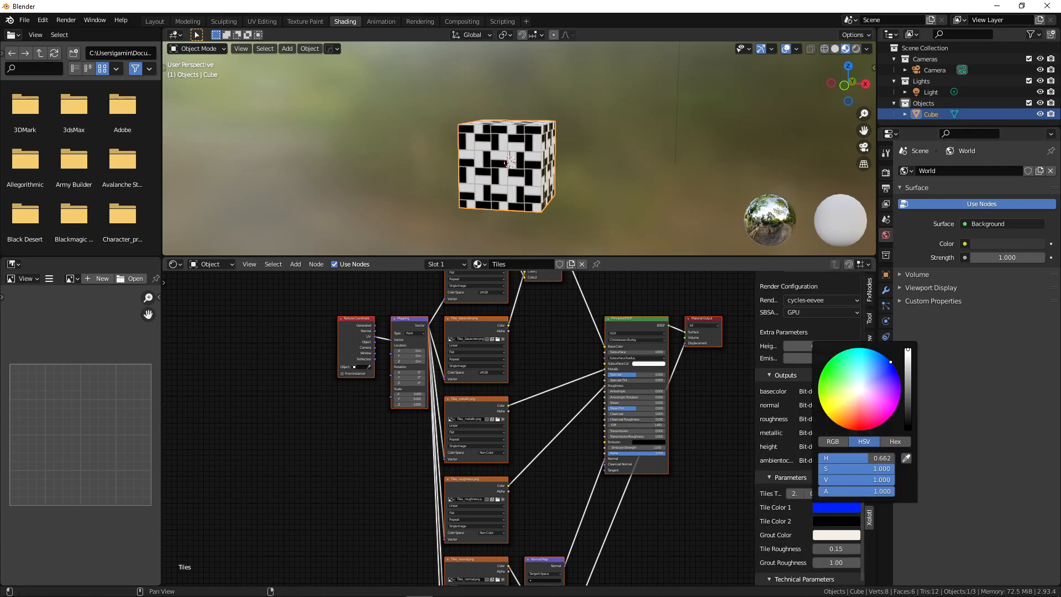
{"action": "left_click", "coordinate": [827, 525]}
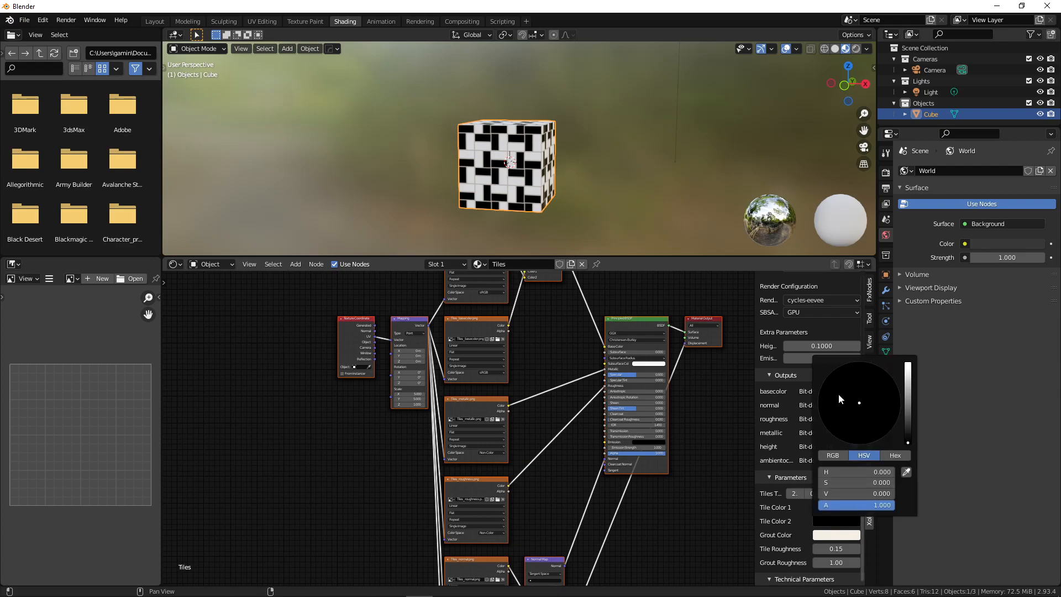
{"action": "left_click_drag", "start_coordinate": [907, 413], "coordinate": [907, 373]}
{"action": "left_click_drag", "start_coordinate": [830, 432], "coordinate": [834, 436]}
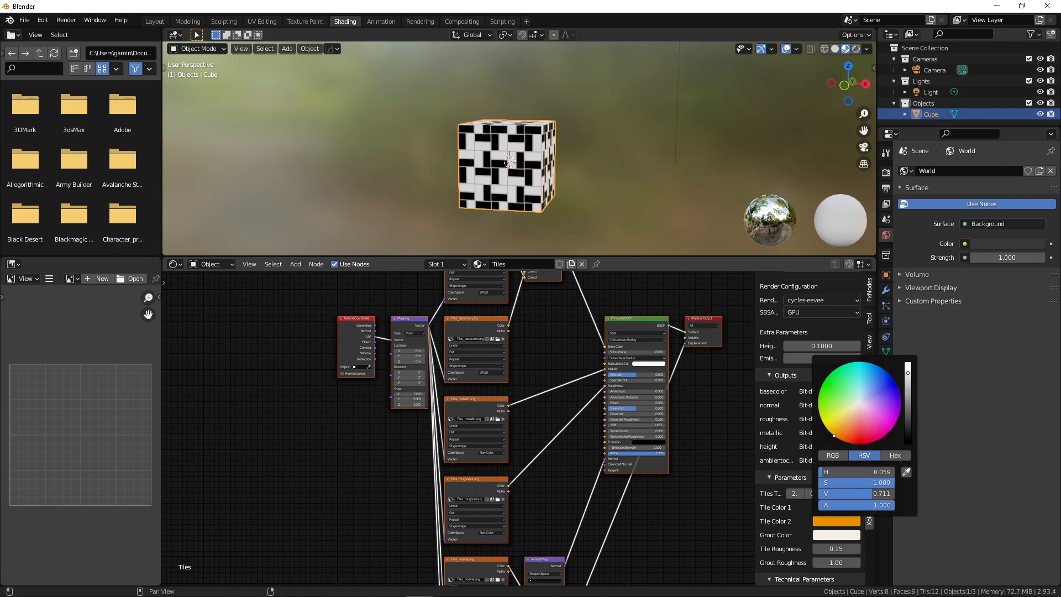
- Refresh the textures with the new tile colors and inspect the cube up close
{"action": "scroll", "coordinate": [779, 446], "scroll_direction": "up", "scroll_amount": 6}
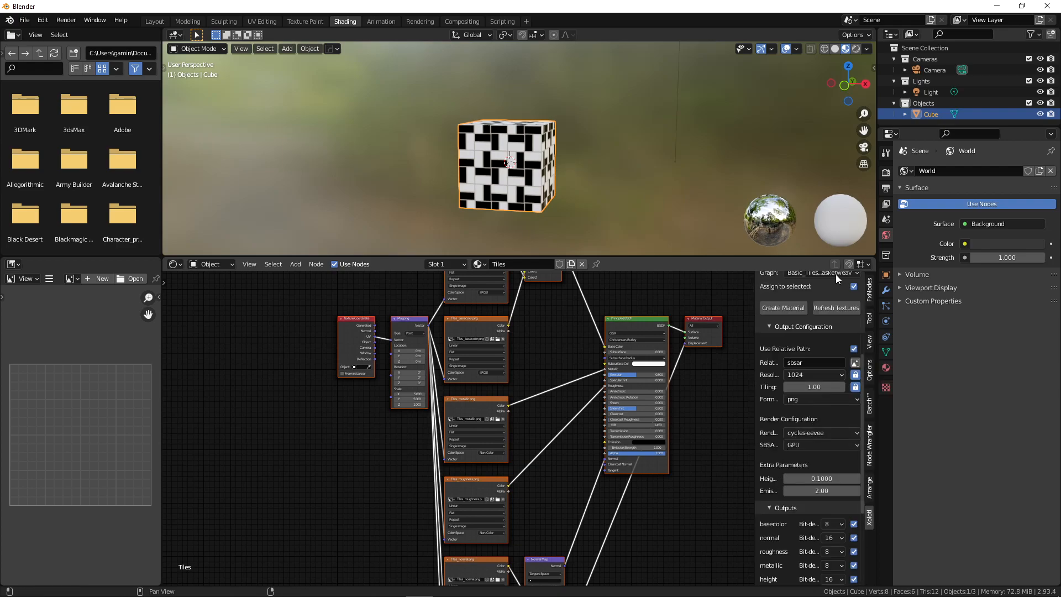
{"action": "left_click", "coordinate": [801, 311]}
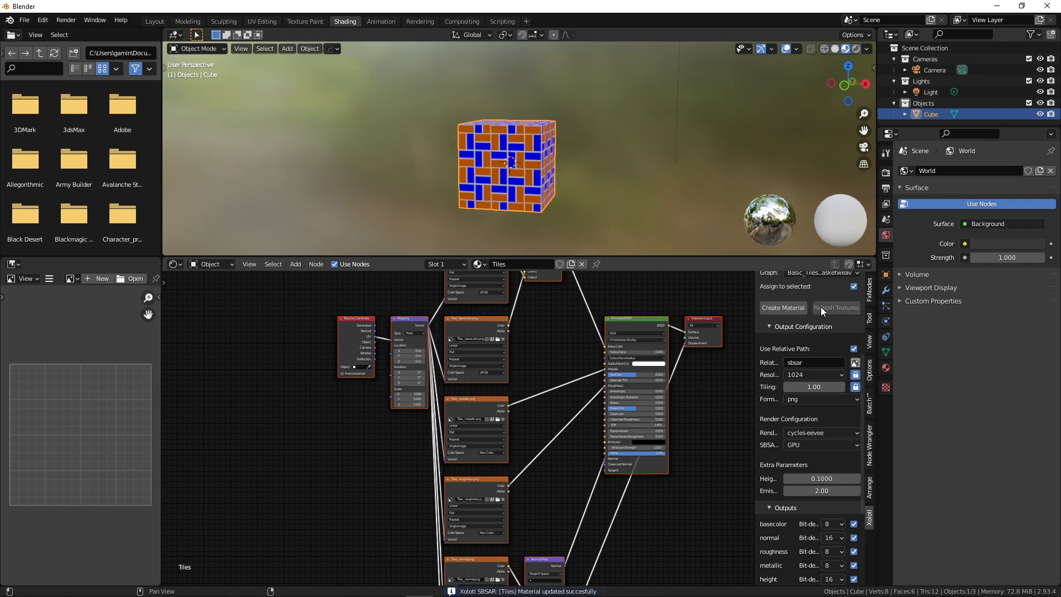
{"action": "scroll", "coordinate": [545, 208], "scroll_direction": "up", "scroll_amount": 2}
{"action": "middle_click_drag", "start_coordinate": [545, 209], "coordinate": [484, 199]}
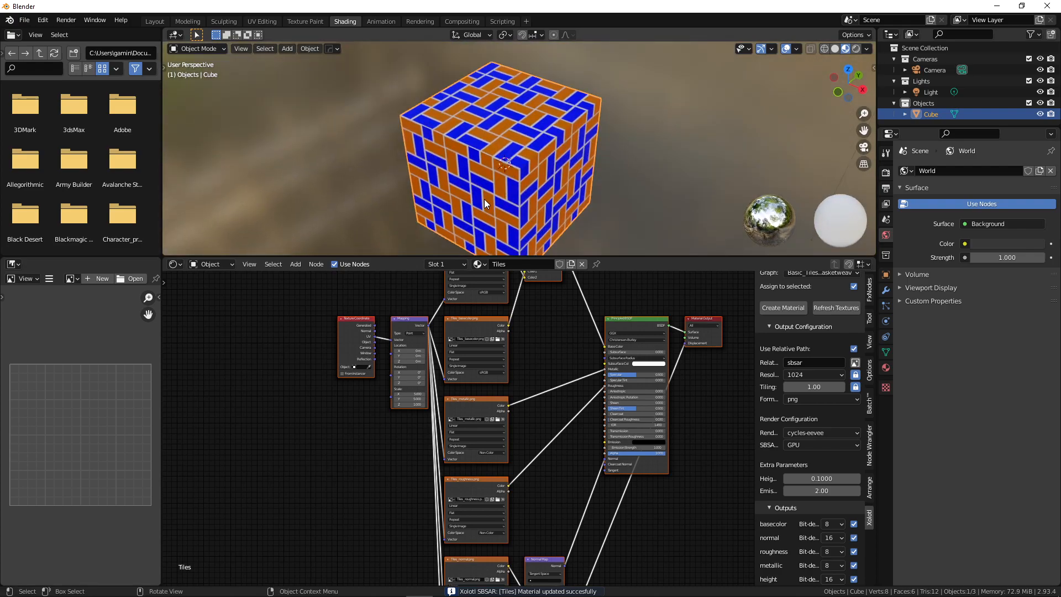
{"action": "scroll", "coordinate": [567, 174], "scroll_direction": "up", "scroll_amount": 5}
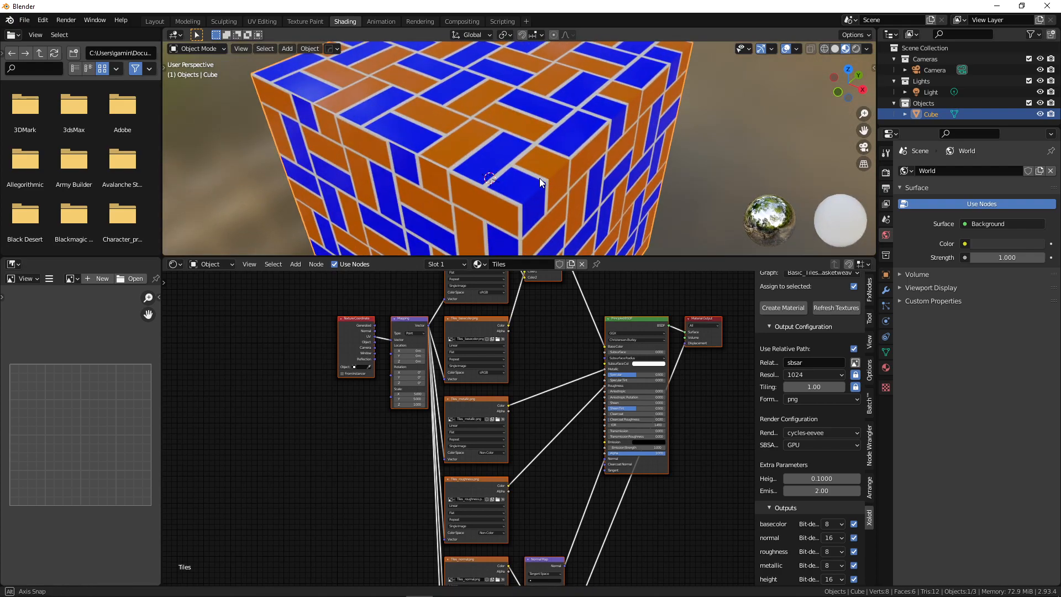
- Change the Grout Color to light pink and refresh the textures on the cube
{"action": "scroll", "coordinate": [763, 368], "scroll_direction": "down", "scroll_amount": 5}
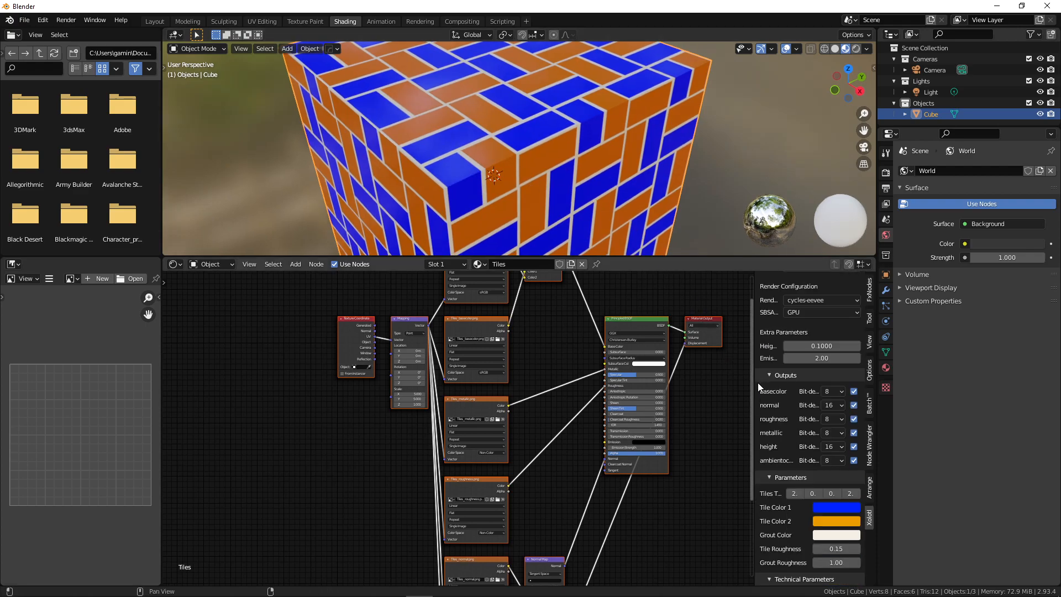
{"action": "left_click", "coordinate": [824, 536]}
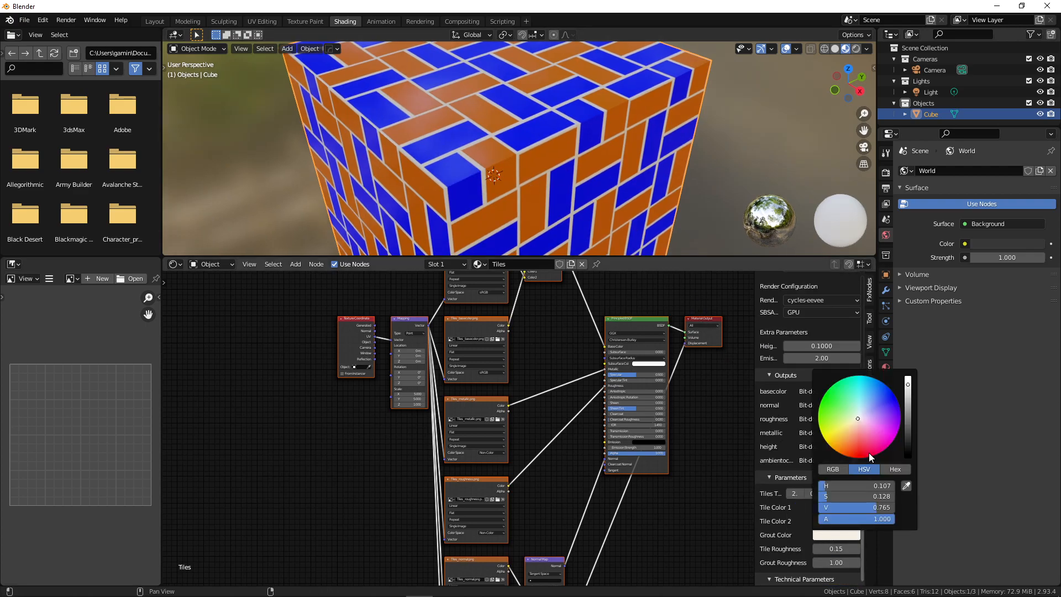
{"action": "left_click_drag", "start_coordinate": [865, 424], "coordinate": [862, 422]}
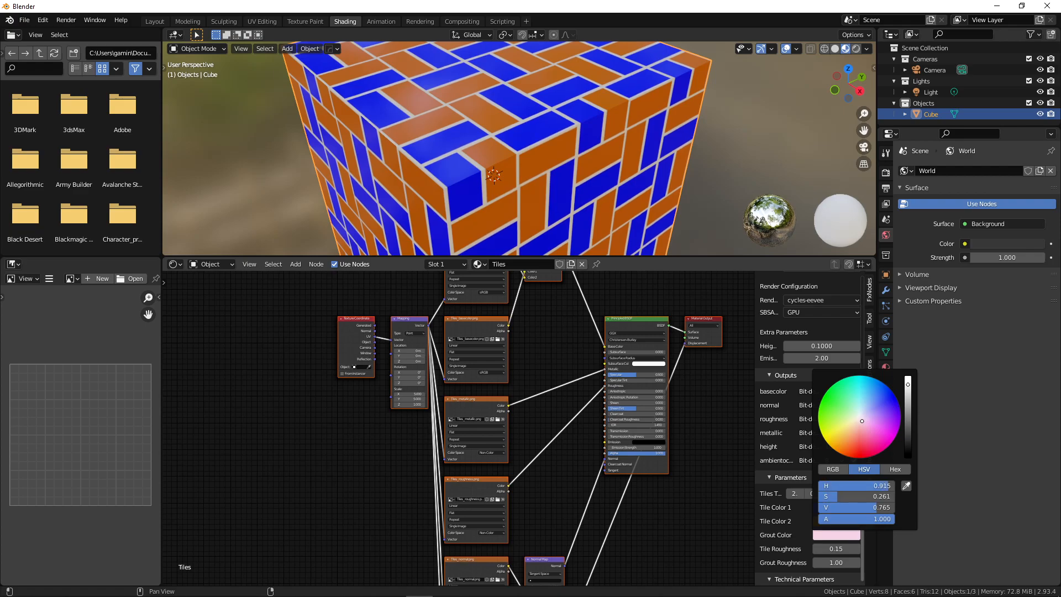
{"action": "scroll", "coordinate": [840, 320], "scroll_direction": "up", "scroll_amount": 5}
{"action": "left_click", "coordinate": [838, 307]}
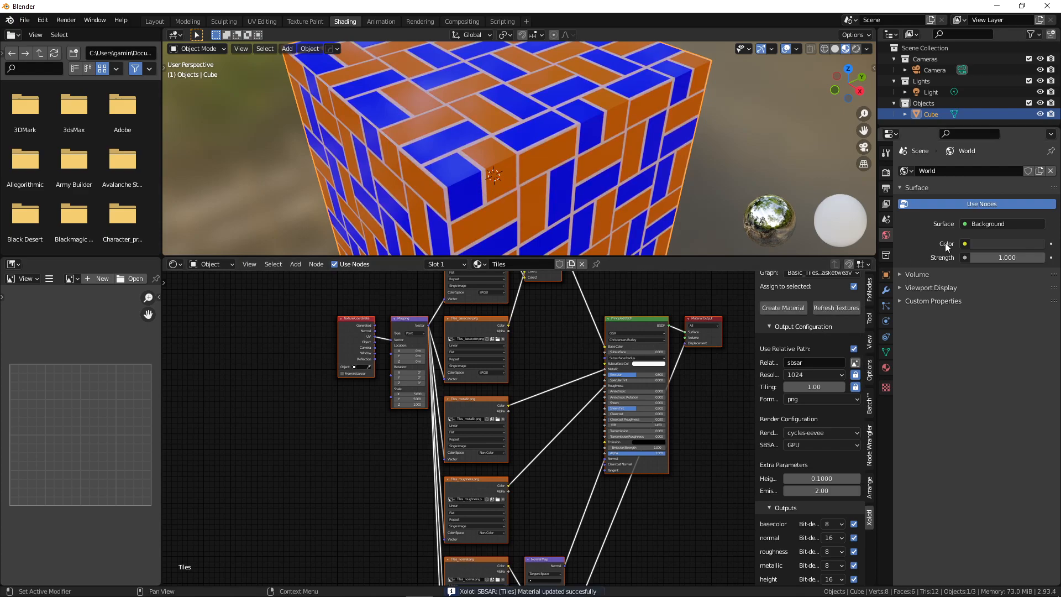
{"action": "middle_click_drag", "start_coordinate": [661, 144], "coordinate": [616, 126]}
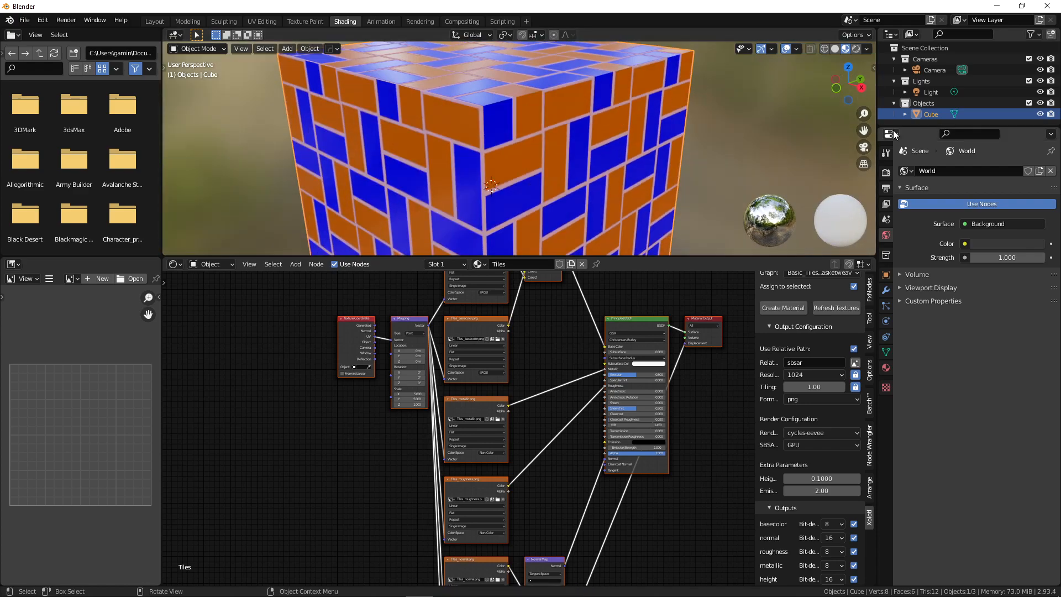
- Switch the render engine to Cycles and show the cube's surface up close in rendered viewport shading
{"action": "left_click", "coordinate": [886, 172]}
{"action": "left_click", "coordinate": [983, 172]}
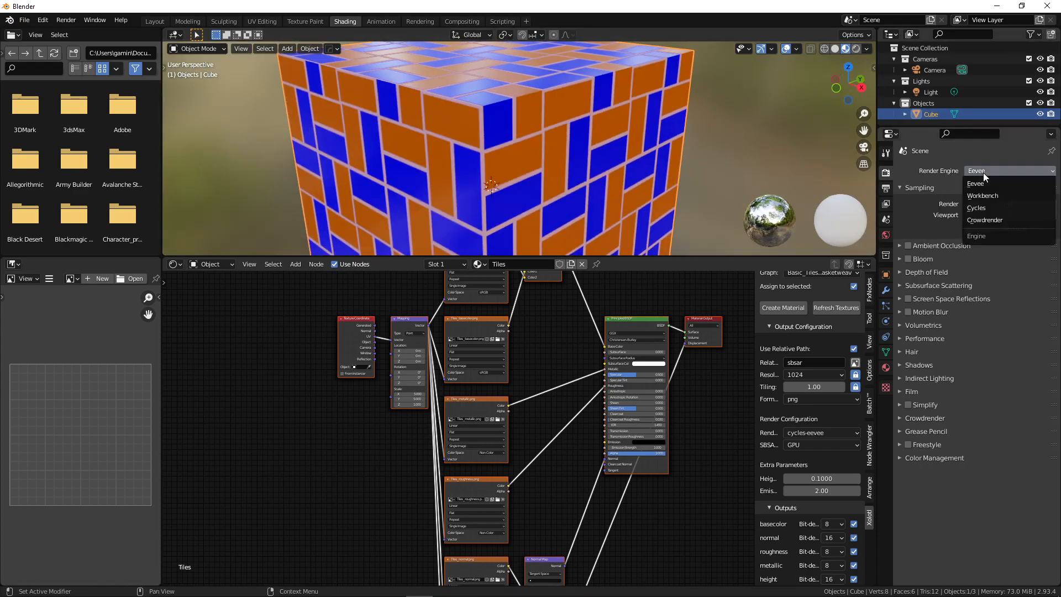
{"action": "left_click", "coordinate": [981, 207]}
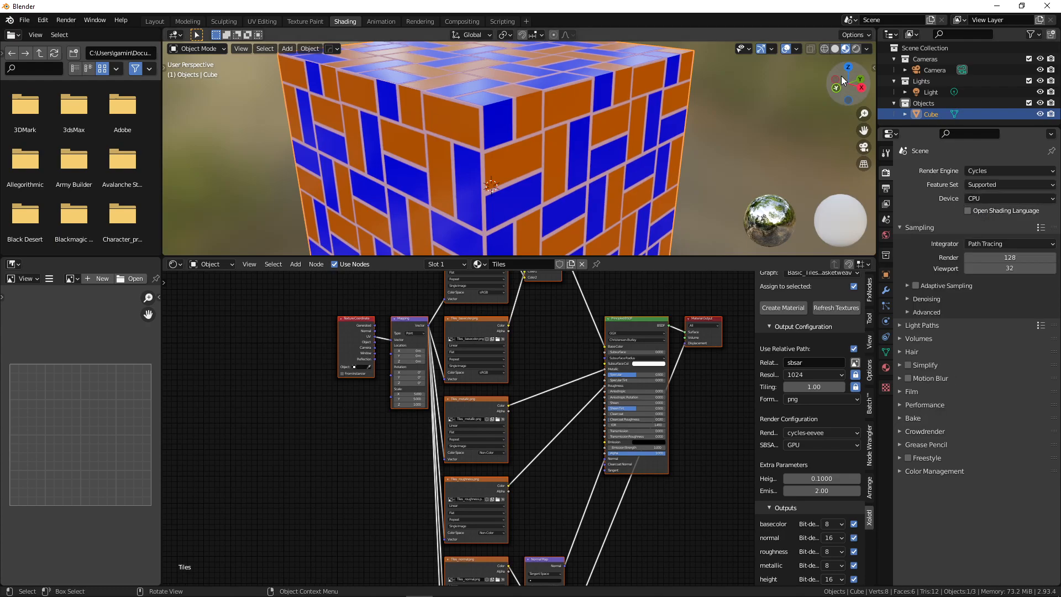
{"action": "left_click", "coordinate": [855, 47]}
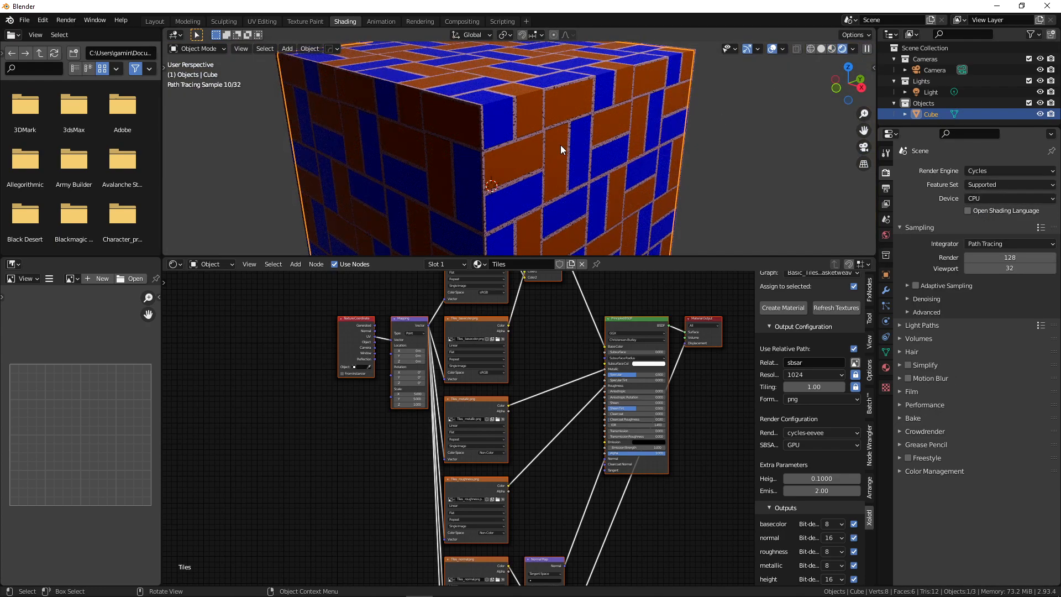
{"action": "scroll", "coordinate": [529, 144], "scroll_direction": "up", "scroll_amount": 8}
{"action": "middle_click_drag", "start_coordinate": [522, 148], "coordinate": [539, 207]}
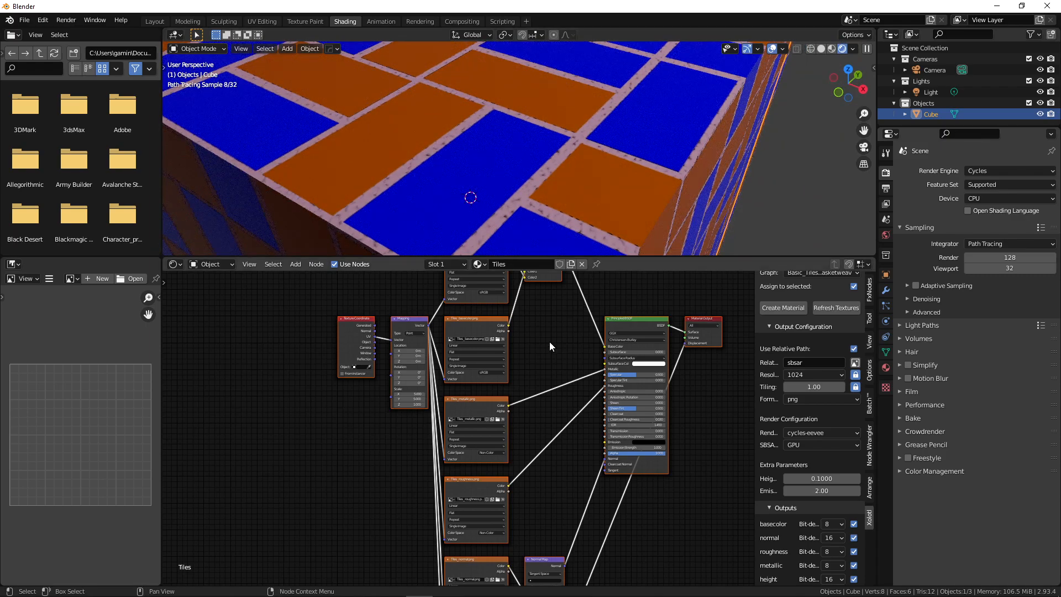
- Try a scale of 0.8 on the Displacement node connected to the Tiles height texture
{"action": "scroll", "coordinate": [549, 349], "scroll_direction": "down", "scroll_amount": 2}
{"action": "middle_click_drag", "start_coordinate": [546, 397], "coordinate": [600, 304]}
{"action": "scroll", "coordinate": [605, 392], "scroll_direction": "up", "scroll_amount": 4}
{"action": "middle_click_drag", "start_coordinate": [570, 342], "coordinate": [512, 222]}
{"action": "scroll", "coordinate": [570, 393], "scroll_direction": "up", "scroll_amount": 5}
{"action": "middle_click_drag", "start_coordinate": [573, 395], "coordinate": [475, 360]}
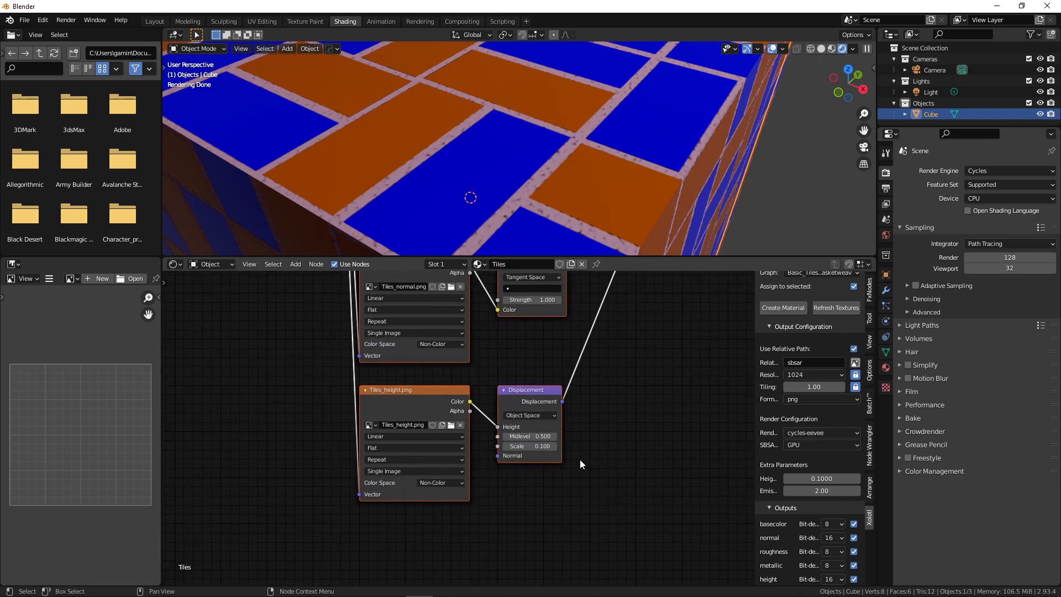
{"action": "double_click", "coordinate": [529, 446]}
{"action": "type", "text": "0.8"}
{"action": "key", "text": "Return"}
{"action": "mouse_move", "coordinate": [529, 446]}
{"action": "left_mouse_down"}
{"action": "mouse_move", "coordinate": [549, 436]}
{"action": "mouse_move", "coordinate": [536, 436]}
{"action": "left_mouse_up"}
{"action": "right_click", "coordinate": [536, 436]}
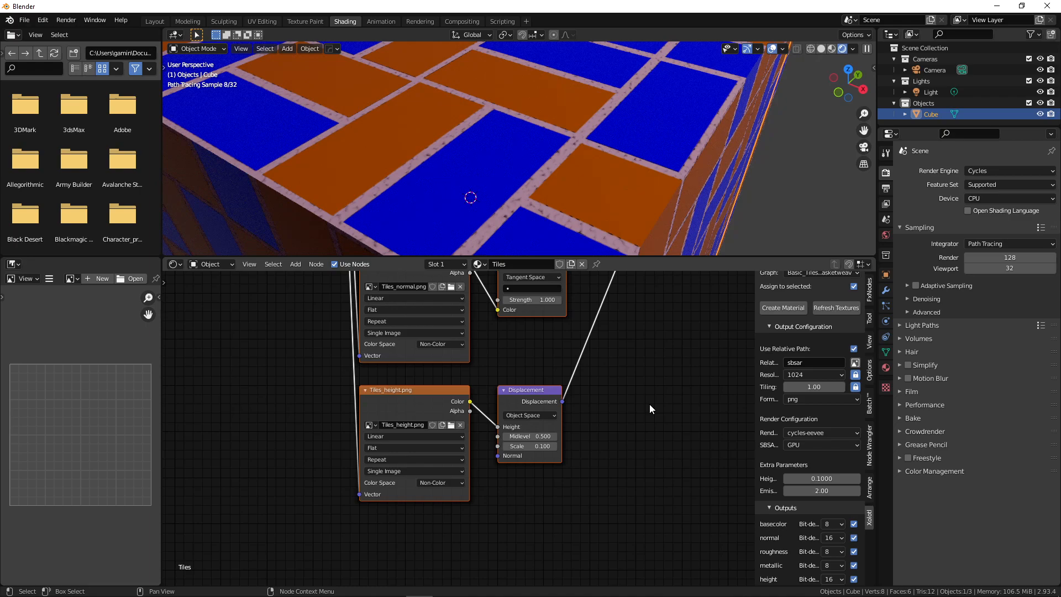
{"action": "scroll", "coordinate": [626, 440], "scroll_direction": "down", "scroll_amount": 4}
{"action": "middle_click_drag", "start_coordinate": [628, 431], "coordinate": [622, 496]}
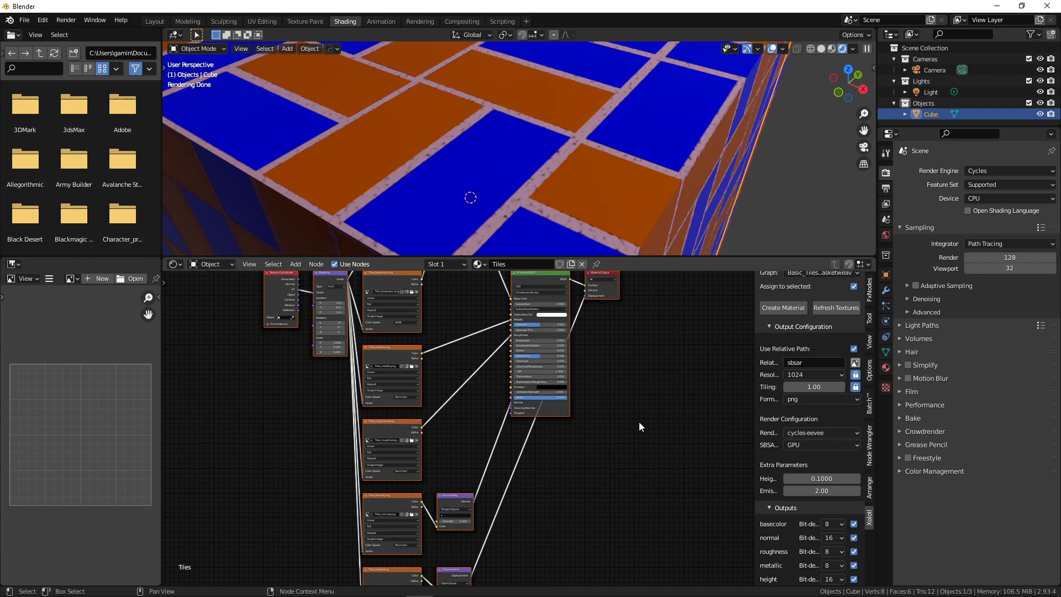
{"action": "scroll", "coordinate": [799, 360], "scroll_direction": "up", "scroll_amount": 5}
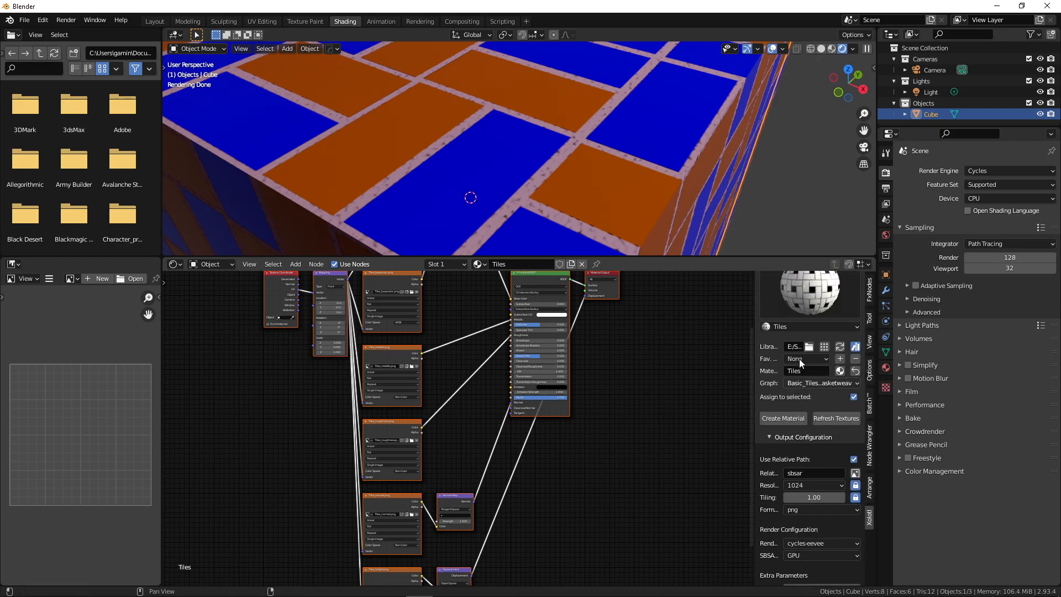
- Switch the render engine to Eevee and view the whole cube from several angles
{"action": "scroll", "coordinate": [800, 359], "scroll_direction": "up", "scroll_amount": 2}
{"action": "left_click", "coordinate": [988, 171]}
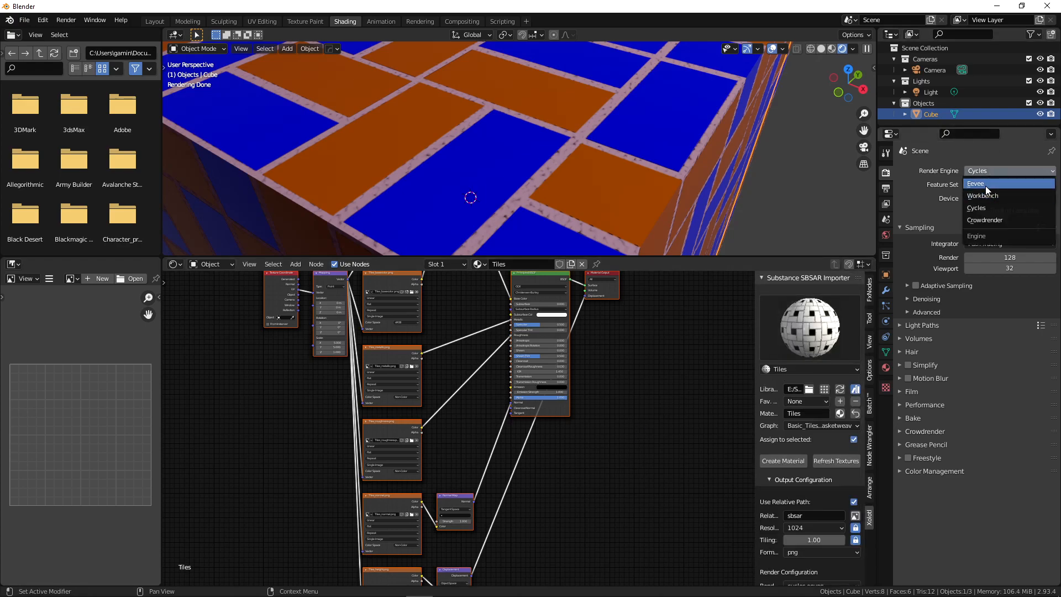
{"action": "left_click", "coordinate": [986, 185]}
{"action": "scroll", "coordinate": [678, 204], "scroll_direction": "down", "scroll_amount": 6}
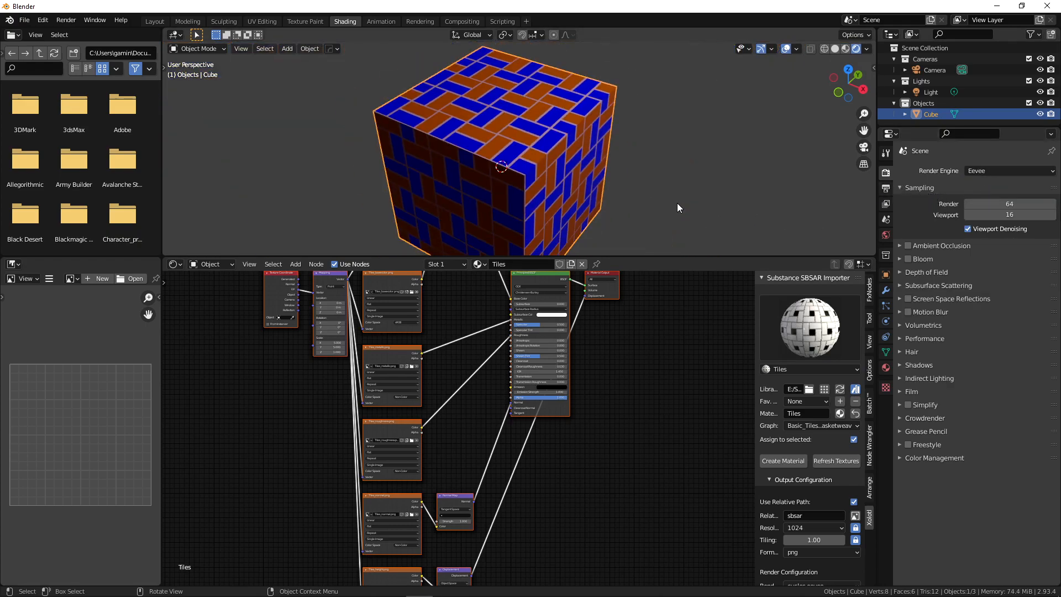
{"action": "middle_click_drag", "start_coordinate": [635, 182], "coordinate": [648, 178]}
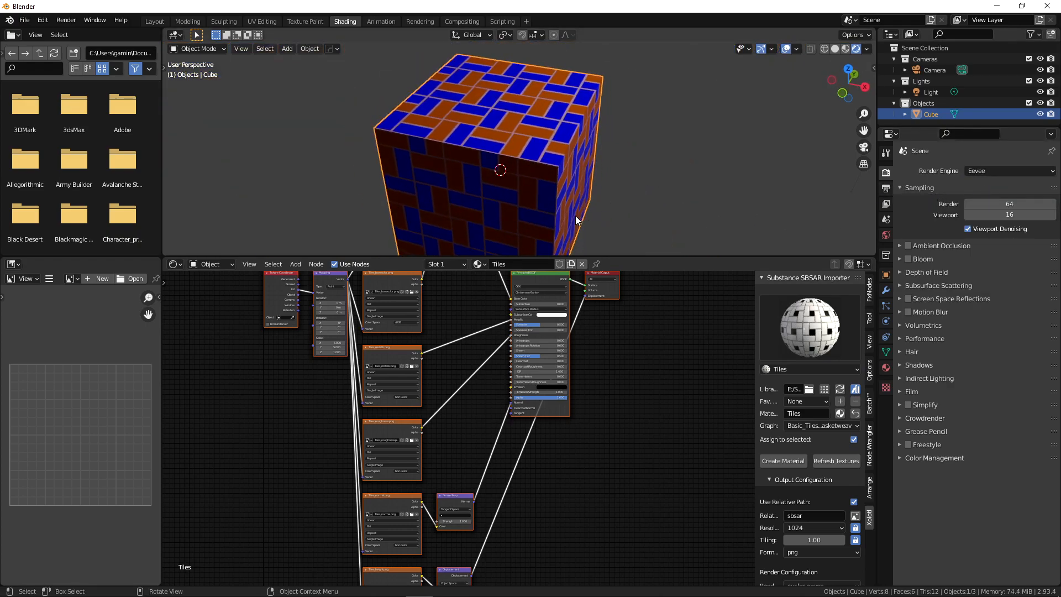
{"action": "middle_click_drag", "start_coordinate": [562, 188], "coordinate": [545, 206]}
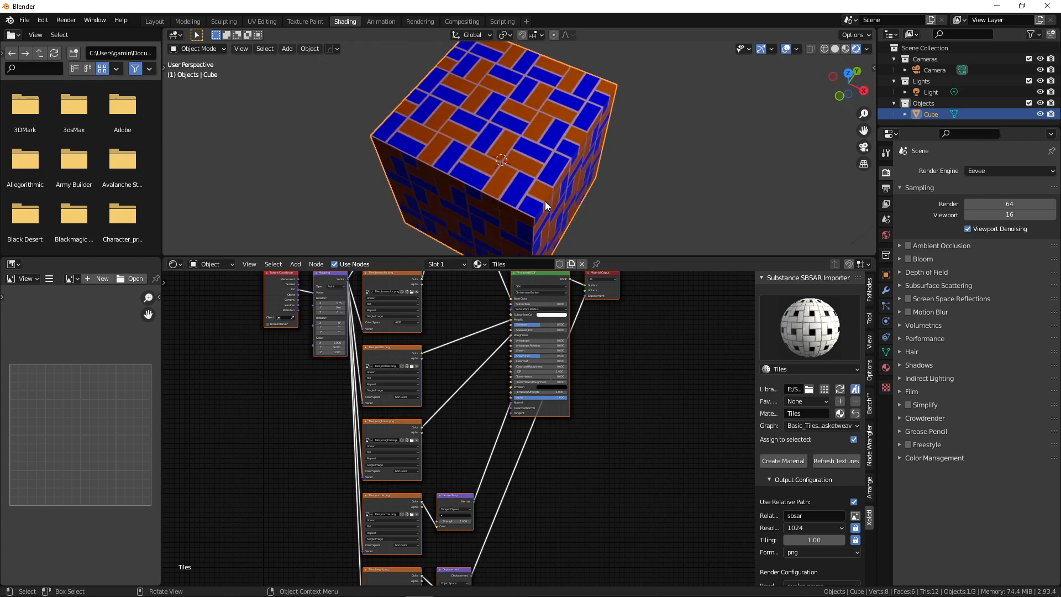
- Choose the Basic_Tiles_Triangle_Grid graph in the importer and create the Tiles material from it on the cube
{"action": "left_click", "coordinate": [816, 414]}
{"action": "left_click", "coordinate": [816, 416]}
{"action": "left_click", "coordinate": [834, 427]}
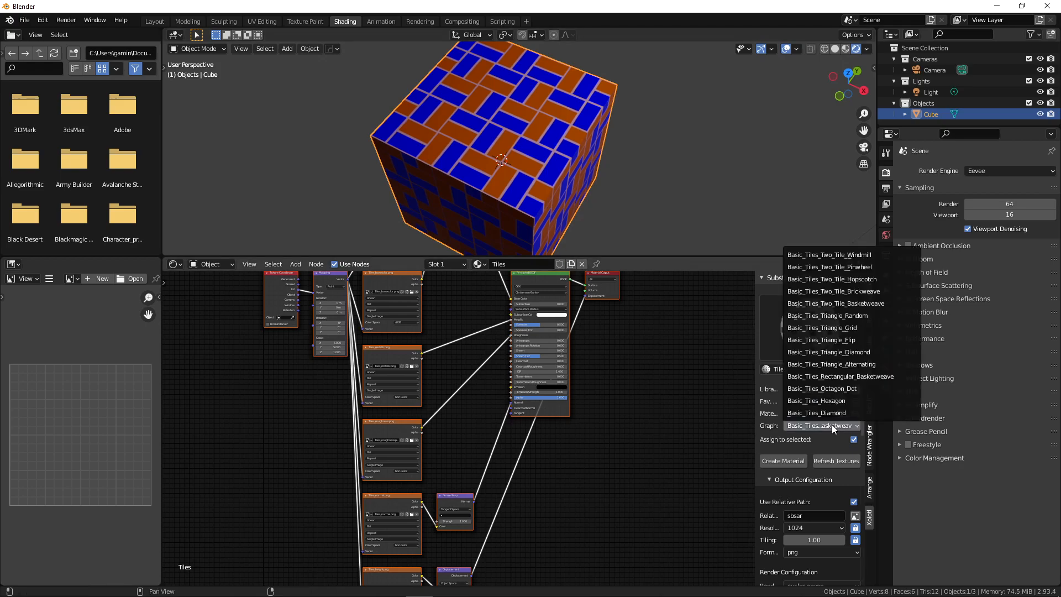
{"action": "left_click", "coordinate": [833, 428]}
{"action": "left_click", "coordinate": [804, 413]}
{"action": "left_click", "coordinate": [805, 412]}
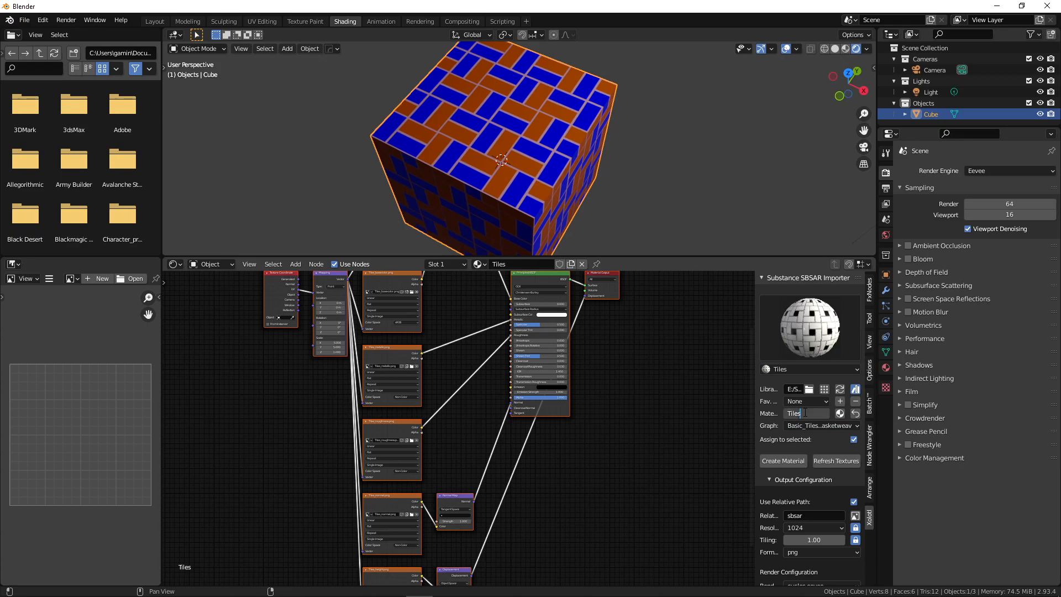
{"action": "key", "text": "Return"}
{"action": "left_click", "coordinate": [816, 426]}
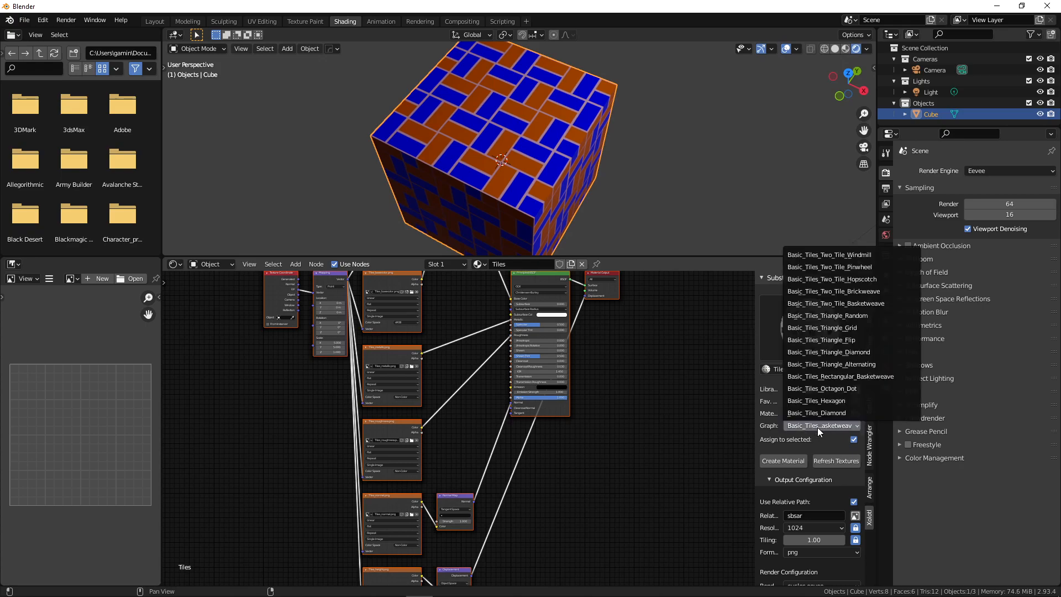
{"action": "left_click", "coordinate": [855, 328]}
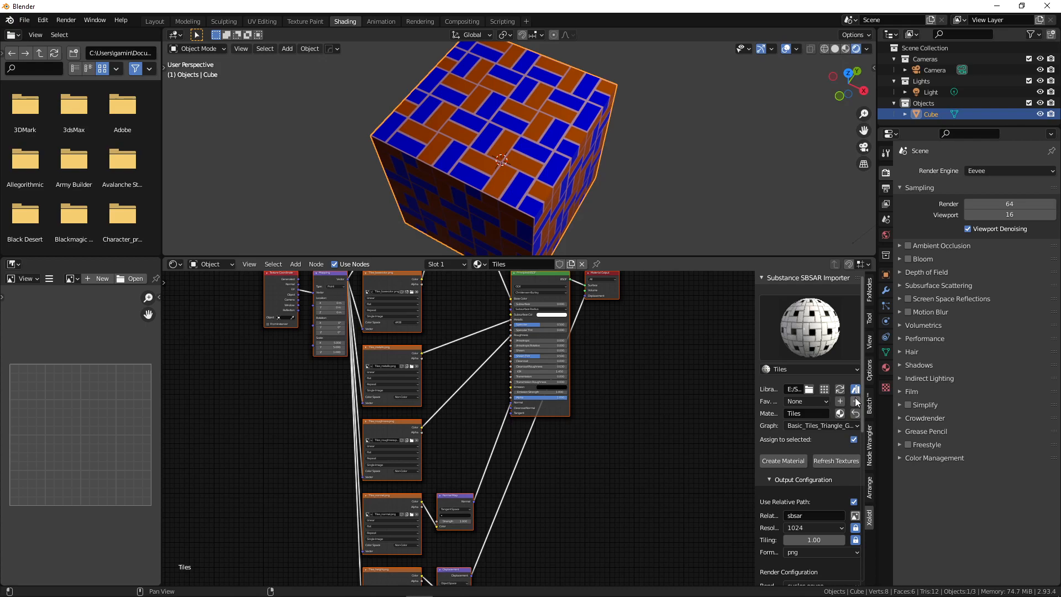
{"action": "left_click", "coordinate": [804, 462]}
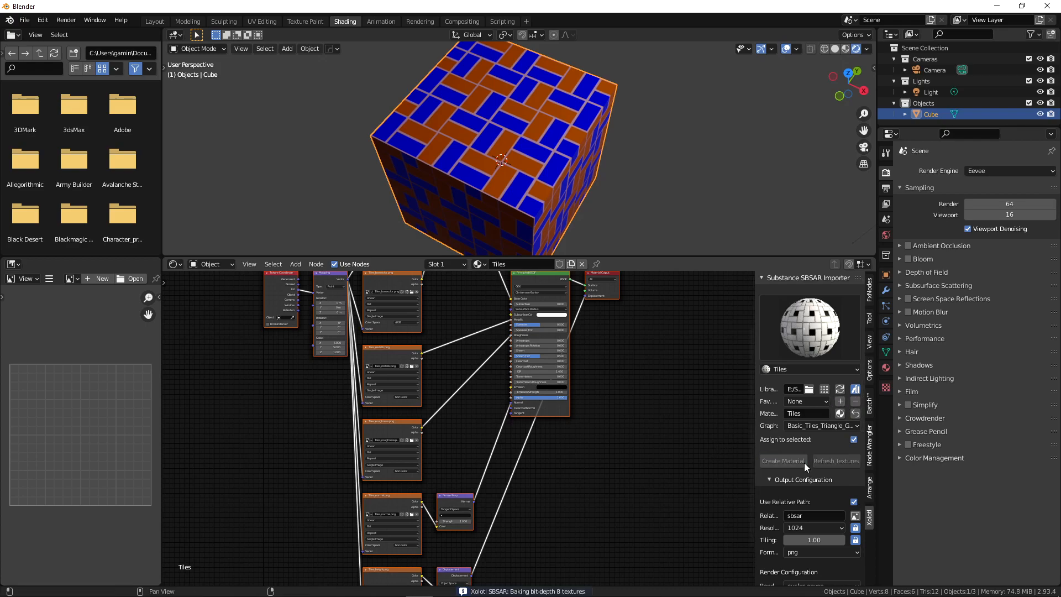
{"action": "left_click", "coordinate": [484, 265]}
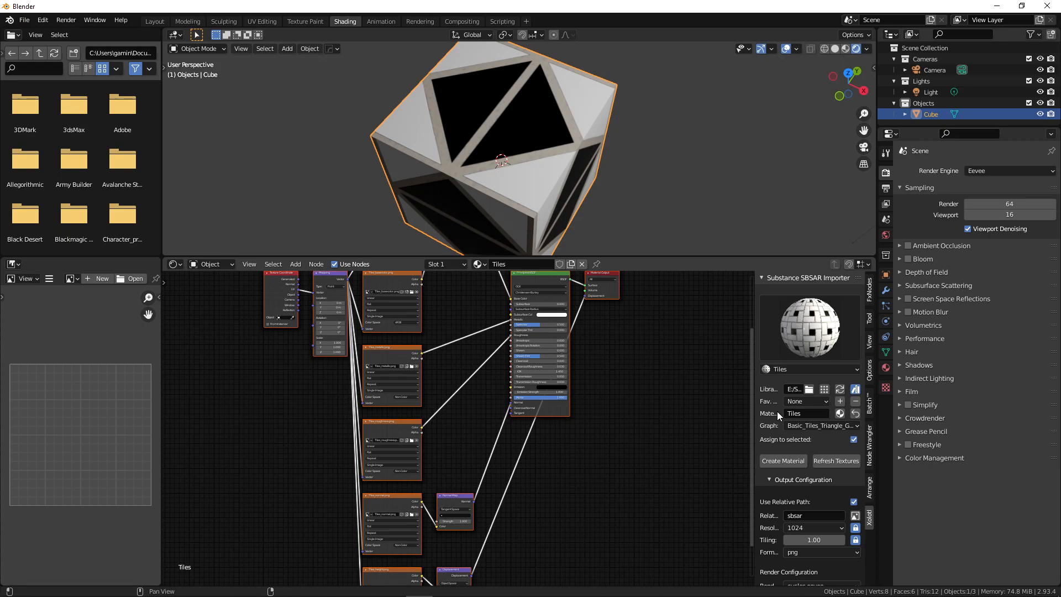
{"action": "left_click", "coordinate": [22, 22]}
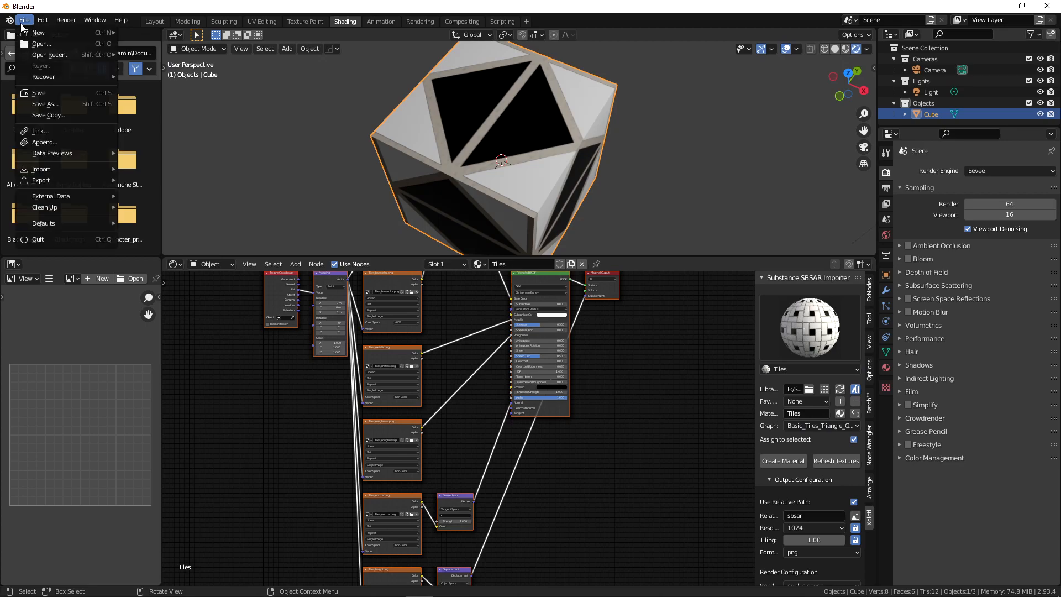
{"action": "mouse_move", "coordinate": [55, 54]}
{"action": "left_click", "coordinate": [26, 20]}
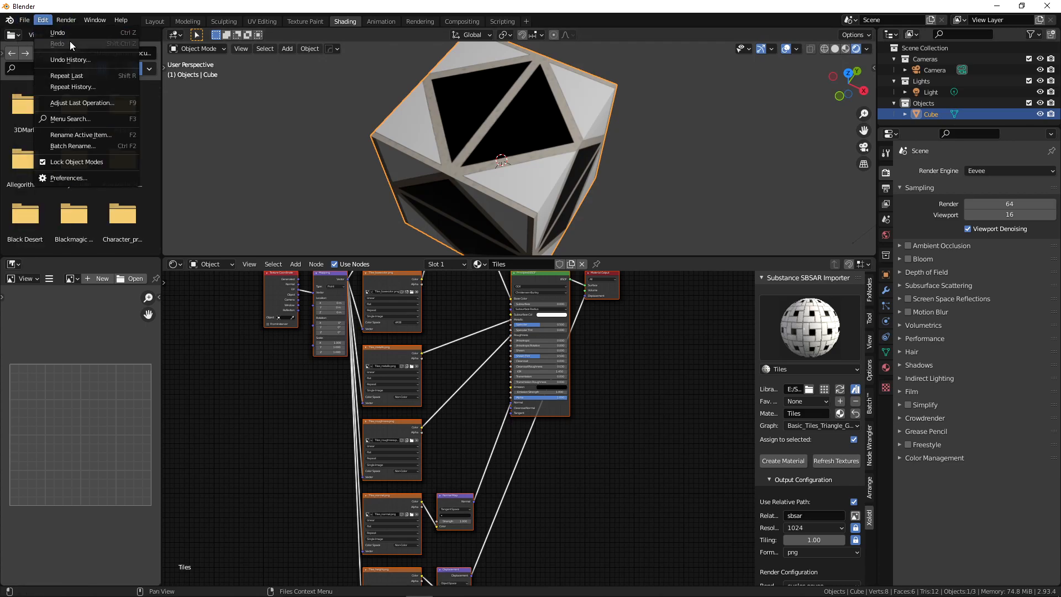
{"action": "left_click", "coordinate": [26, 19]}
- Switch to Blender 3.0 Alpha, open the recent file Xol_SD_Materials.blend and show the Shading workspace
{"action": "mouse_move", "coordinate": [354, 596]}
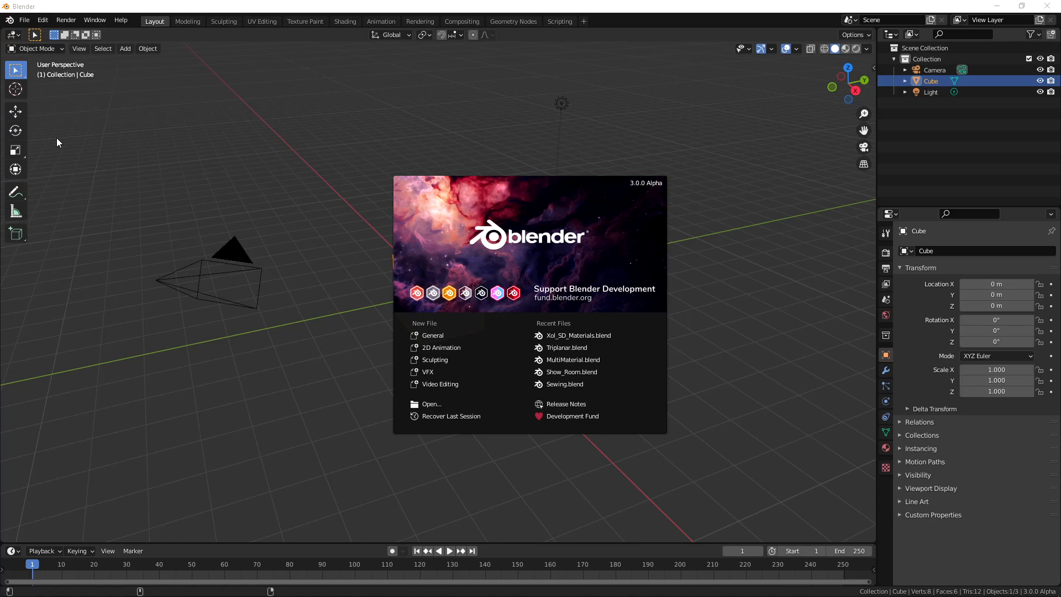
{"action": "left_click", "coordinate": [582, 335]}
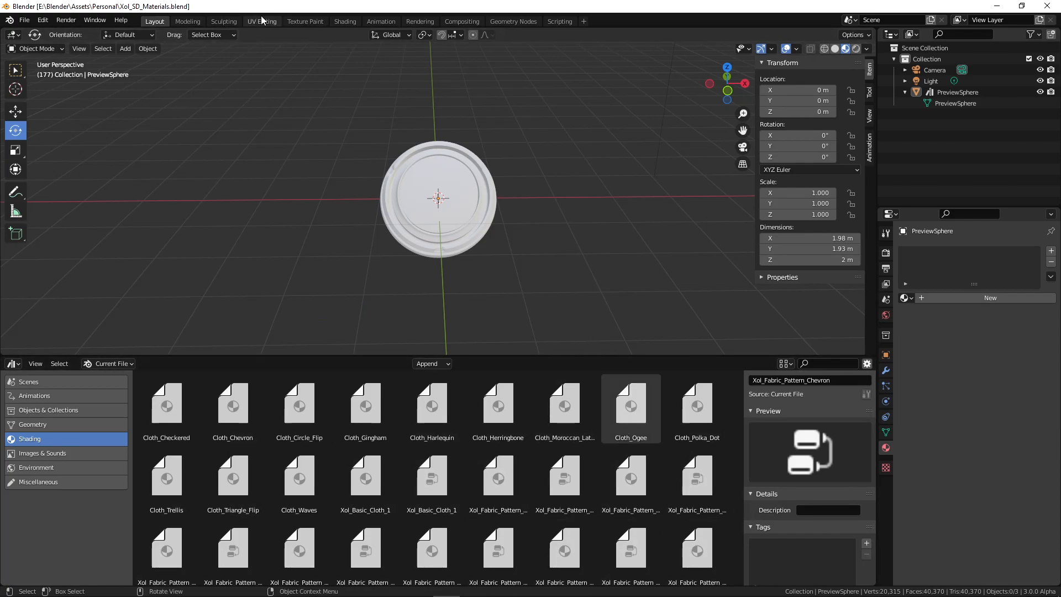
{"action": "left_click", "coordinate": [345, 21]}
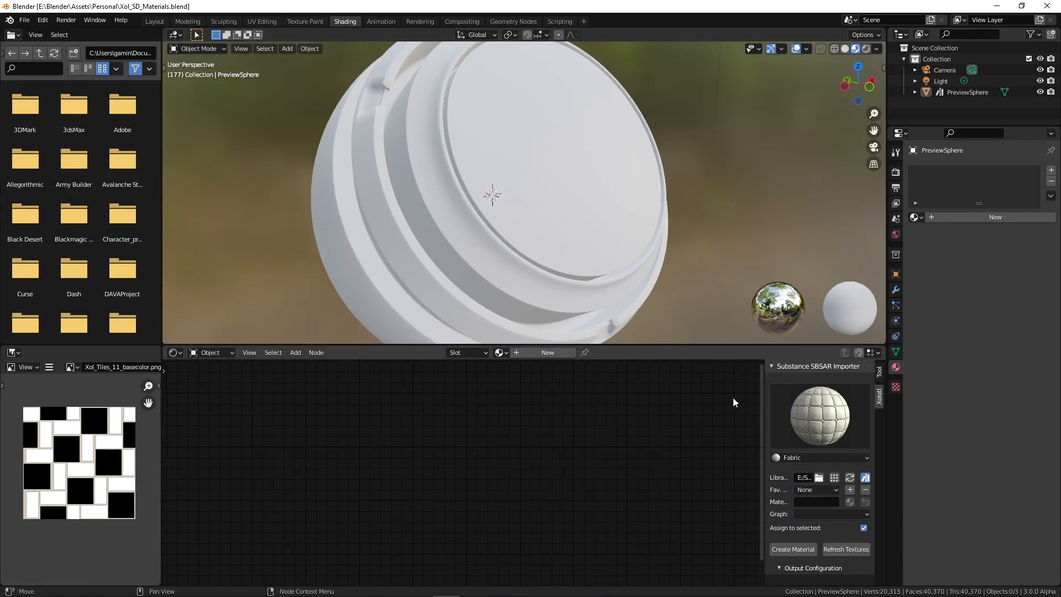
- Assign the Cloth_Chevron material to the preview sphere and choose the Cloth_Pattern_Chevron graph in the Substance importer
{"action": "left_click", "coordinate": [500, 352]}
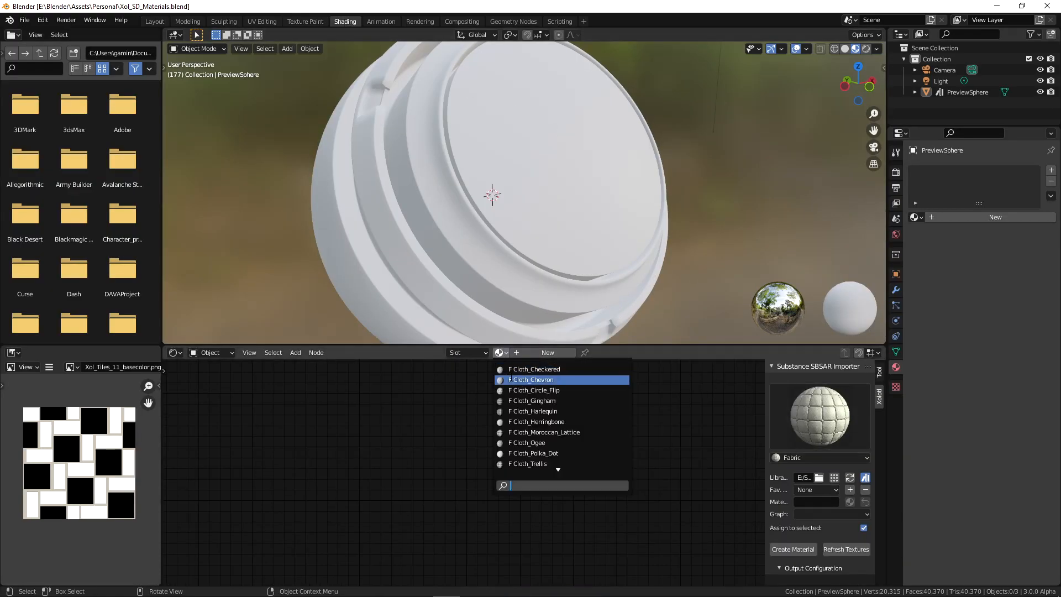
{"action": "left_click", "coordinate": [510, 381]}
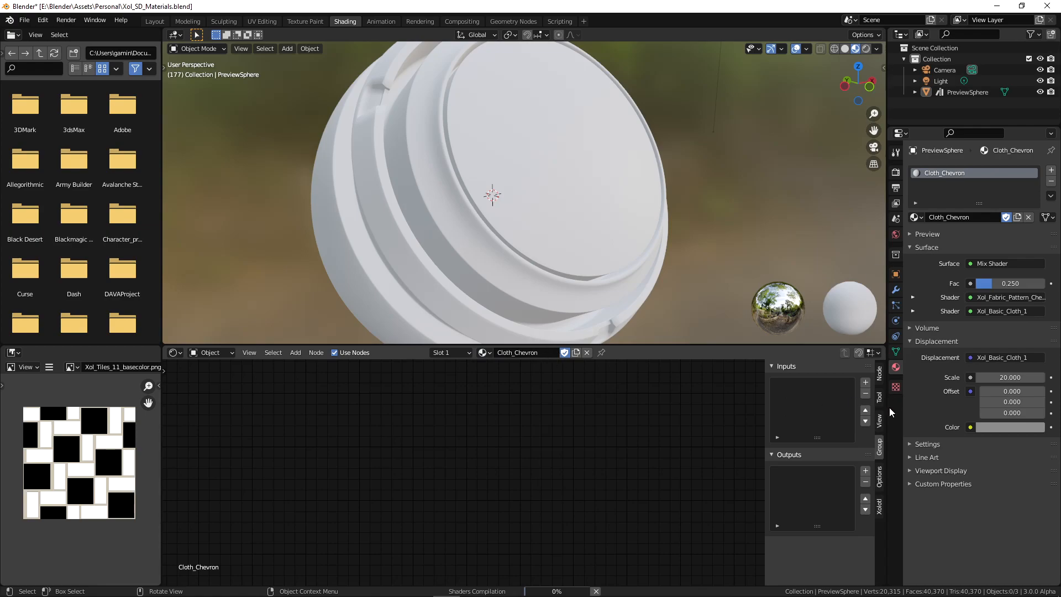
{"action": "left_click", "coordinate": [879, 506]}
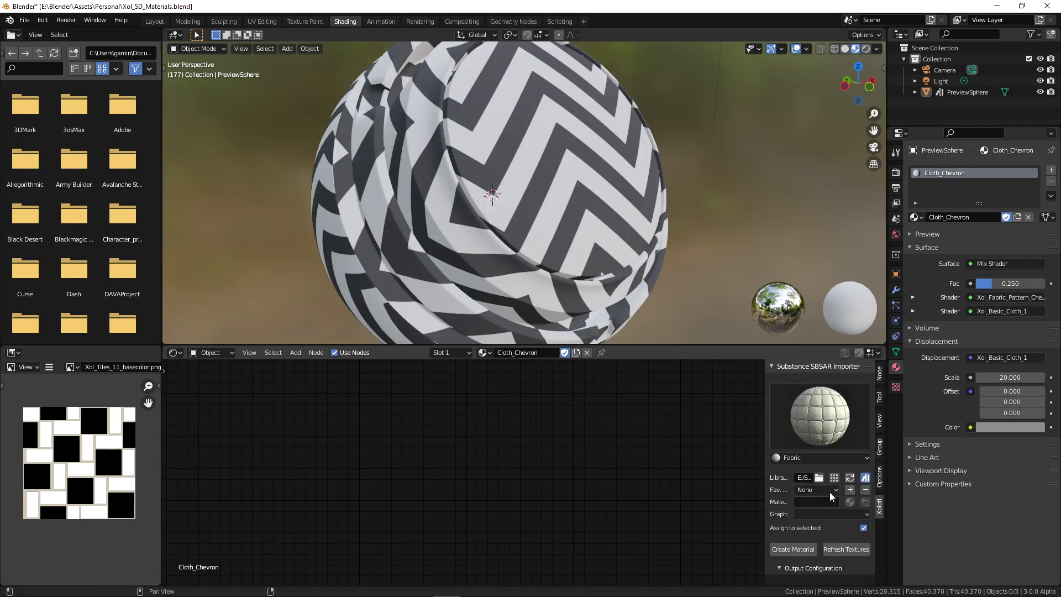
{"action": "left_click", "coordinate": [829, 501]}
{"action": "left_click", "coordinate": [516, 480]}
{"action": "left_click", "coordinate": [837, 514]}
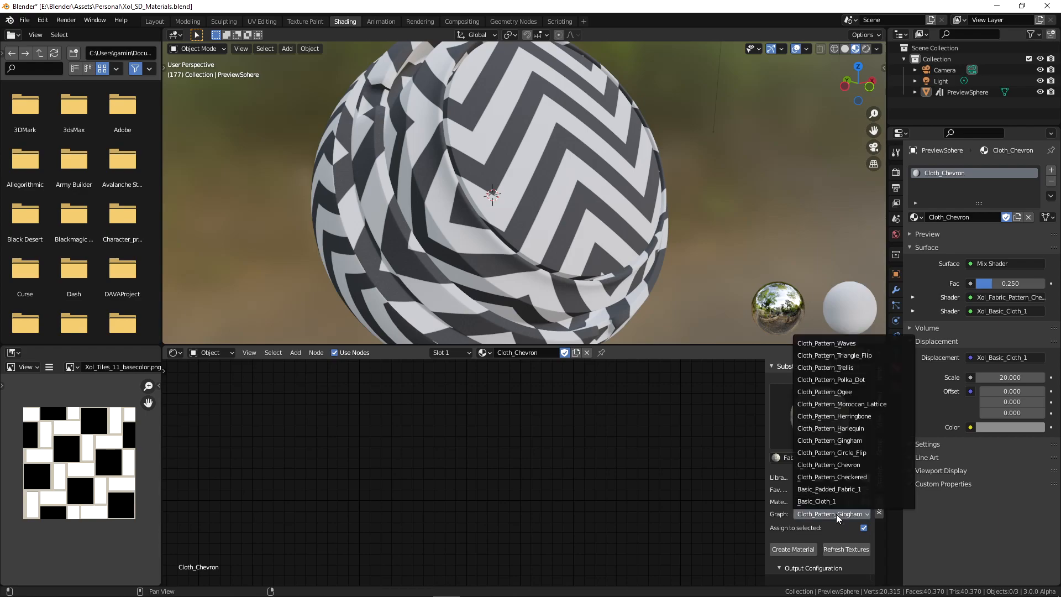
{"action": "left_click", "coordinate": [840, 465]}
- Copy the assigned material's name into the importer's material name field as Cloth_Chevron
{"action": "double_click", "coordinate": [531, 353]}
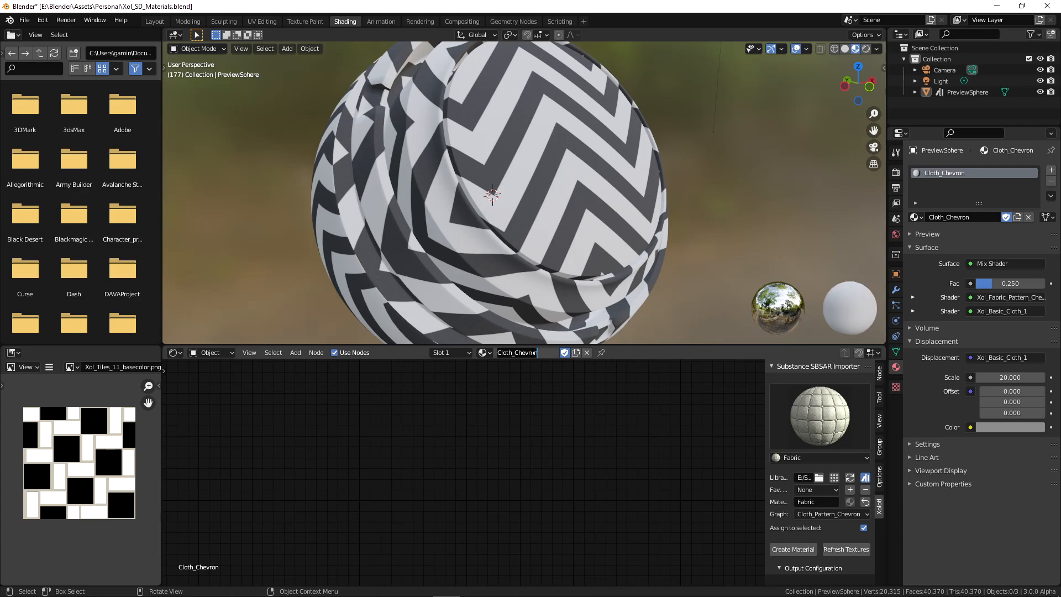
{"action": "left_click", "coordinate": [832, 505]}
{"action": "left_click", "coordinate": [831, 504]}
{"action": "type", "text": "Cloth_Chevron"}
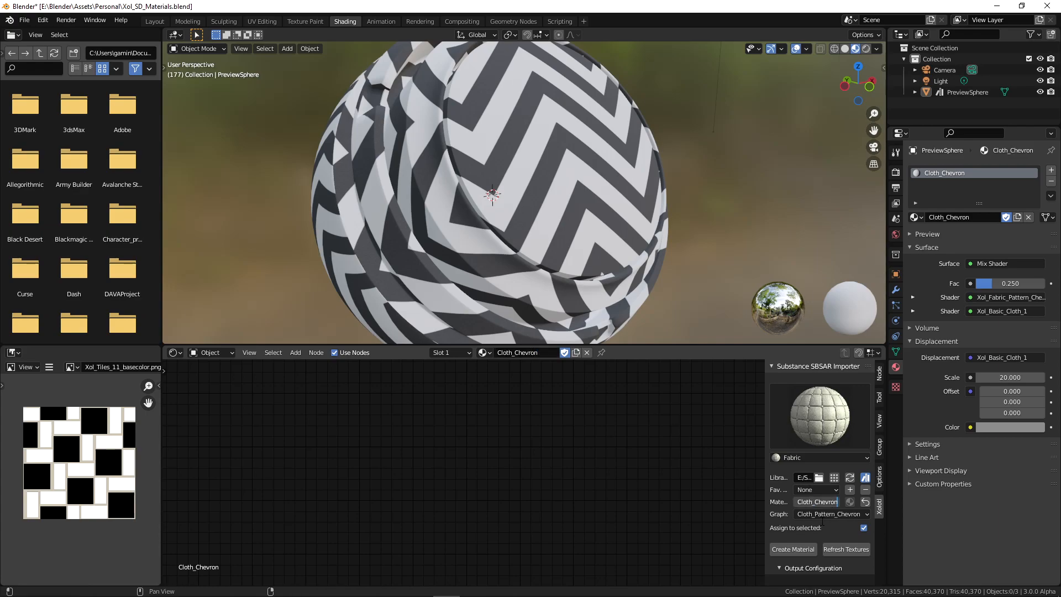
{"action": "key", "text": "Return"}
- Set Pattern Color 1 to red, adjust the hue of Pattern Color 2 and refresh the Cloth_Chevron textures
{"action": "scroll", "coordinate": [840, 530], "scroll_direction": "down", "scroll_amount": 8}
{"action": "scroll", "coordinate": [835, 536], "scroll_direction": "down", "scroll_amount": 4}
{"action": "left_click", "coordinate": [843, 548]}
{"action": "left_click", "coordinate": [871, 472]}
{"action": "left_click", "coordinate": [849, 561]}
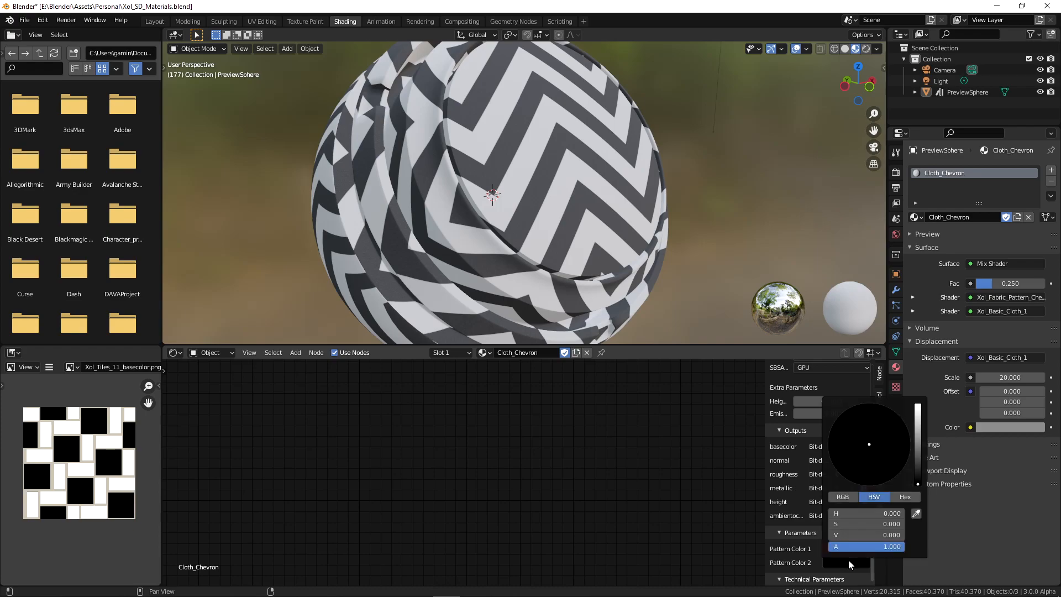
{"action": "left_click_drag", "start_coordinate": [865, 471], "coordinate": [869, 487]}
{"action": "scroll", "coordinate": [781, 492], "scroll_direction": "up", "scroll_amount": 7}
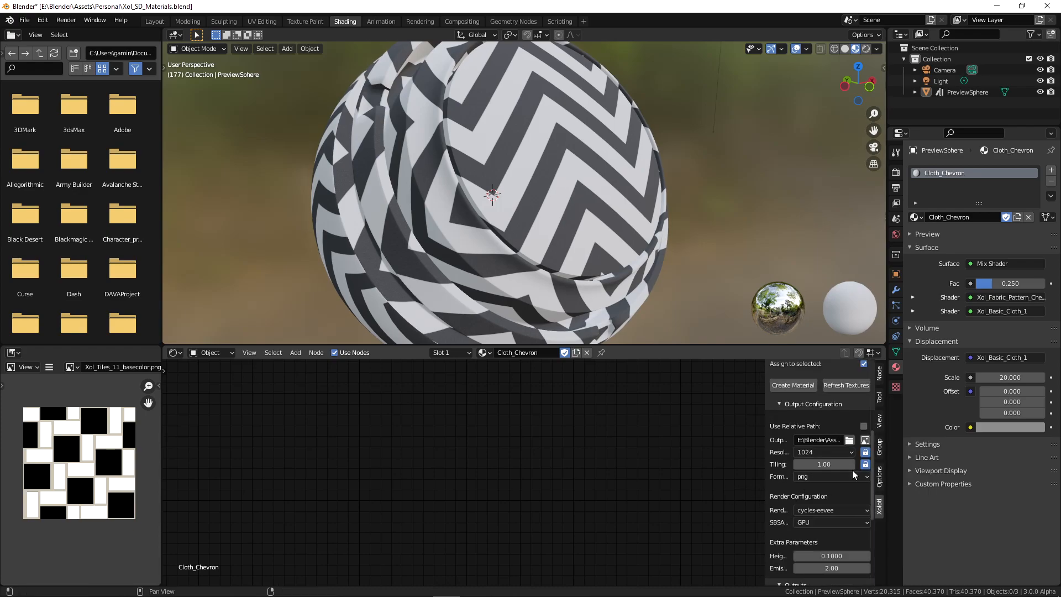
{"action": "left_click", "coordinate": [852, 389]}
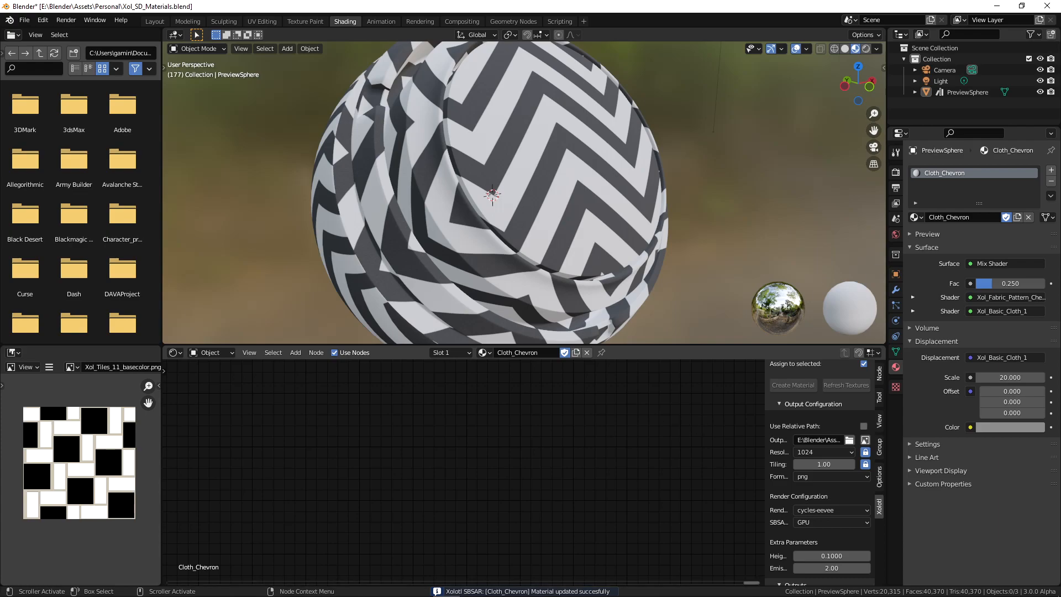
- View the whole preview sphere and browse the list of materials available in the file
{"action": "scroll", "coordinate": [790, 471], "scroll_direction": "up", "scroll_amount": 3}
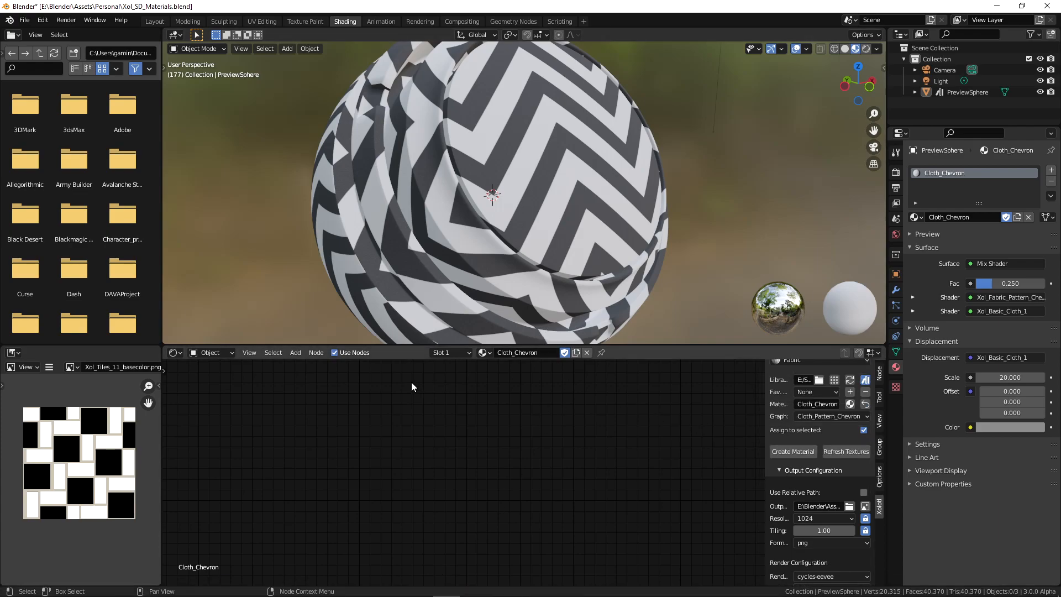
{"action": "scroll", "coordinate": [524, 232], "scroll_direction": "down", "scroll_amount": 2}
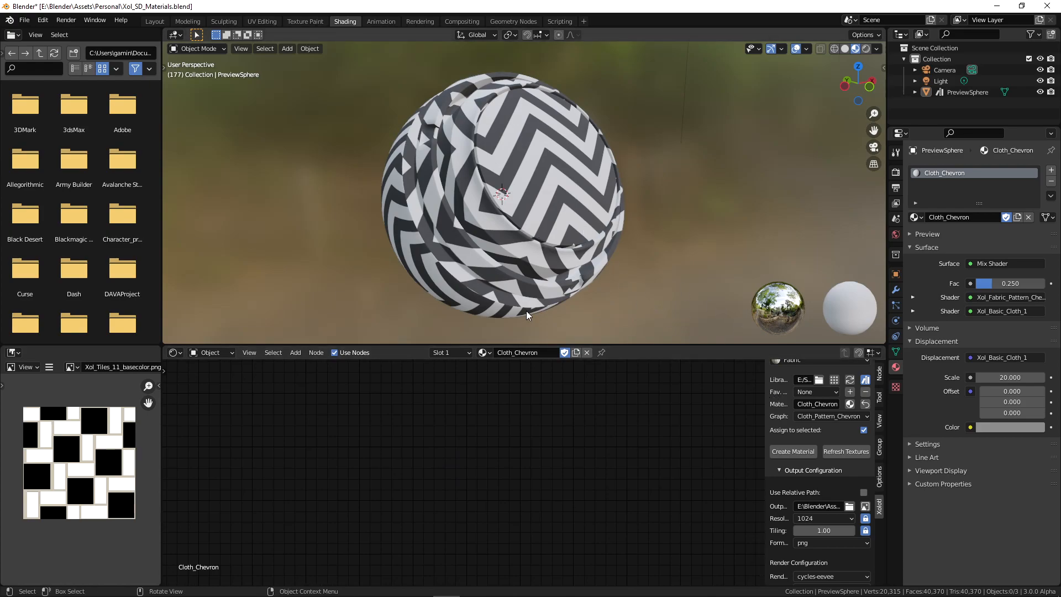
{"action": "left_click", "coordinate": [484, 353]}
{"action": "scroll", "coordinate": [538, 405], "scroll_direction": "down", "scroll_amount": 20}
{"action": "scroll", "coordinate": [550, 421], "scroll_direction": "up", "scroll_amount": 14}
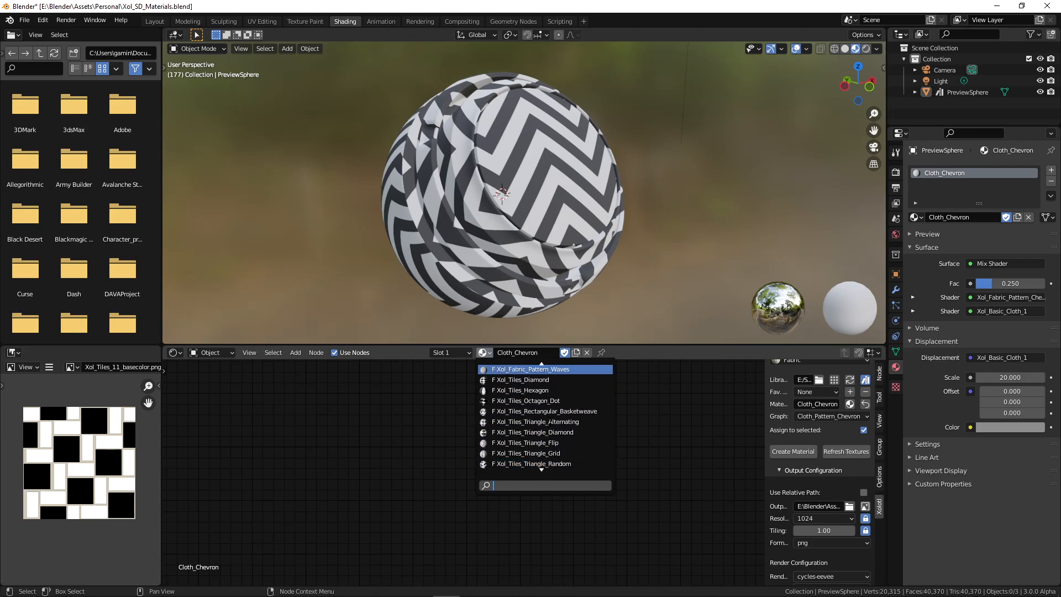
- Read through the importer's output path and examine the baked textures in the Xol_Cache folder in File Explorer
{"action": "left_click", "coordinate": [821, 506]}
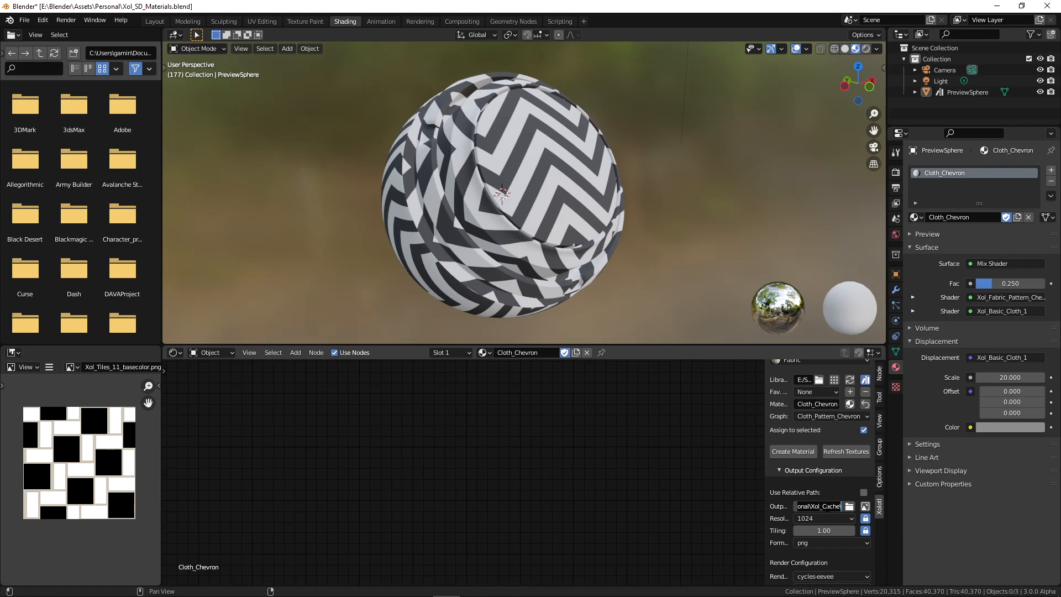
{"action": "left_click", "coordinate": [812, 507]}
{"action": "key", "text": "ctrl+Left"}
{"action": "key", "text": "ctrl+Left"}
{"action": "key", "text": "ctrl+Left"}
{"action": "key", "text": "ctrl+Left"}
{"action": "key", "text": "ctrl+Left"}
{"action": "key", "text": "ctrl+Left"}
{"action": "key", "text": "ctrl+Left"}
{"action": "left_click", "coordinate": [844, 505]}
{"action": "left_click", "coordinate": [844, 505]}
{"action": "left_click", "coordinate": [844, 505]}
{"action": "left_click", "coordinate": [844, 505]}
{"action": "left_click", "coordinate": [844, 505]}
{"action": "key", "text": "Return"}
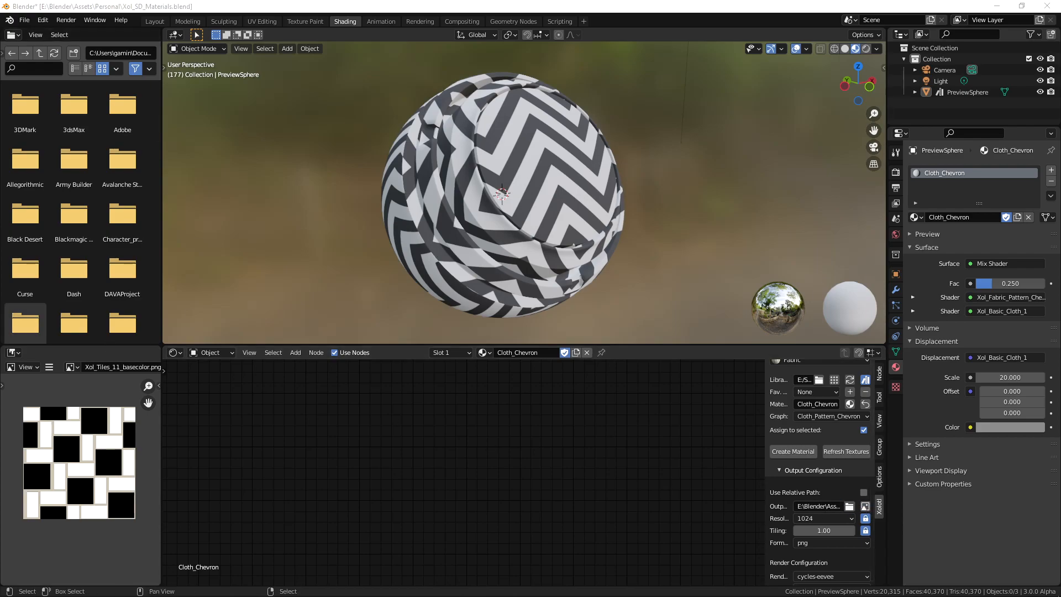
{"action": "left_click_drag", "start_coordinate": [0, 221], "coordinate": [475, 172]}
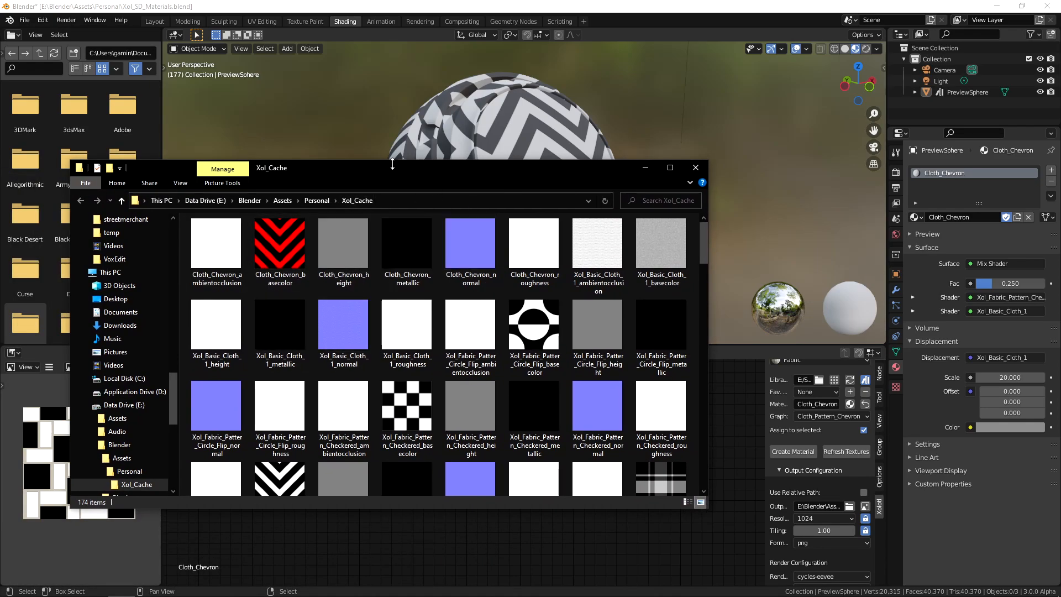
{"action": "left_click", "coordinate": [460, 4]}
- Select the preview sphere and examine the Cloth_Chevron node tree around the Mix Shader
{"action": "left_click", "coordinate": [503, 215]}
{"action": "scroll", "coordinate": [509, 392], "scroll_direction": "down", "scroll_amount": 6}
{"action": "middle_click_drag", "start_coordinate": [459, 423], "coordinate": [611, 455]}
{"action": "middle_click_drag", "start_coordinate": [531, 450], "coordinate": [642, 471]}
{"action": "scroll", "coordinate": [453, 381], "scroll_direction": "up", "scroll_amount": 5}
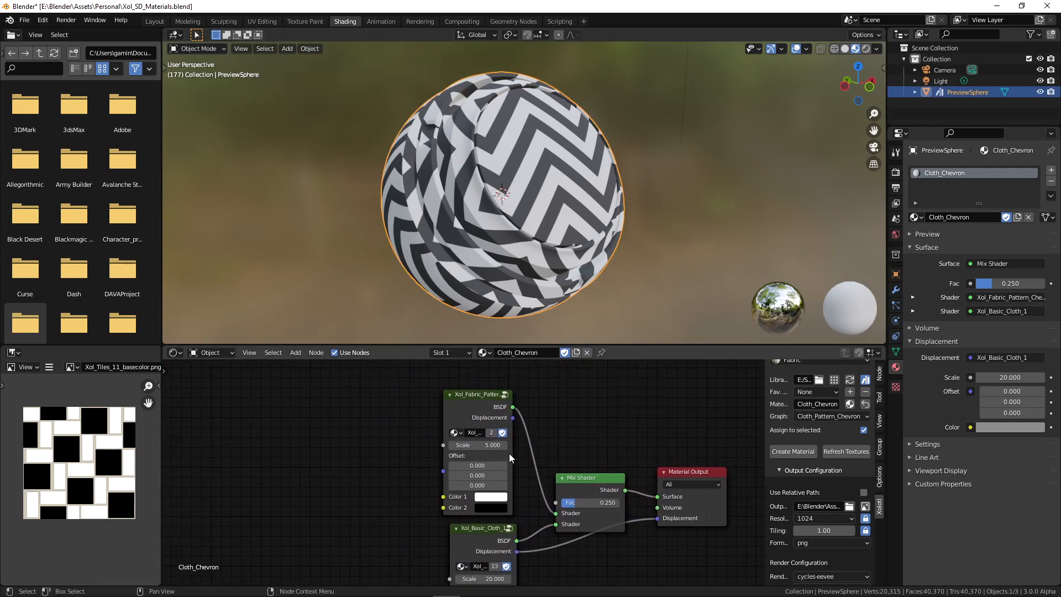
- Inside the Xol_Fabric_Pattern_Chevron node group, connect the chevron basecolor texture's Color output directly to the Multiply node's Color1 input
{"action": "left_click", "coordinate": [504, 395]}
{"action": "scroll", "coordinate": [476, 420], "scroll_direction": "down", "scroll_amount": 12}
{"action": "middle_click_drag", "start_coordinate": [458, 472], "coordinate": [586, 419]}
{"action": "scroll", "coordinate": [575, 420], "scroll_direction": "up", "scroll_amount": 3}
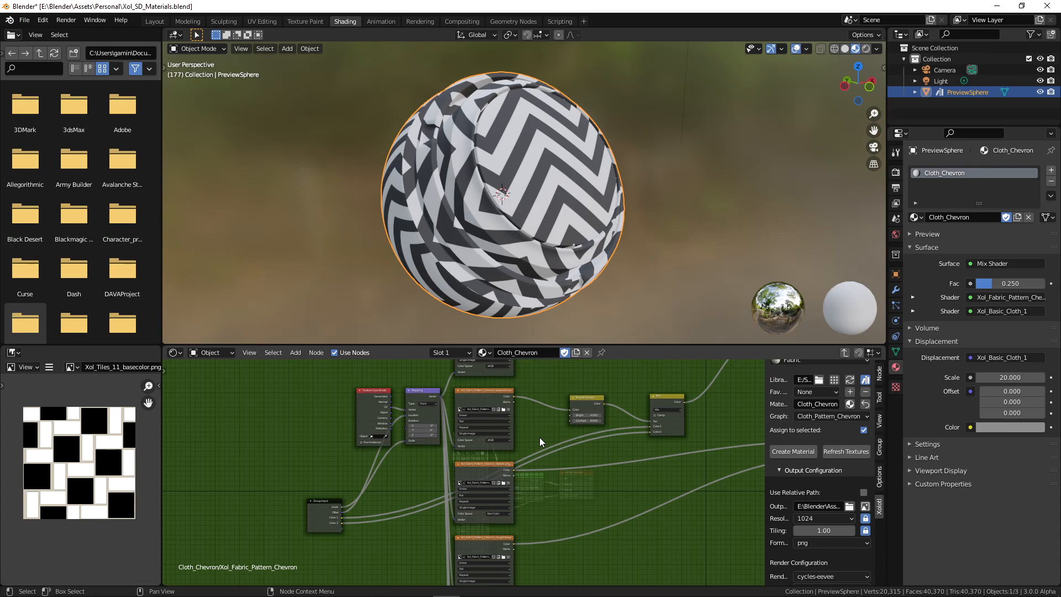
{"action": "middle_click_drag", "start_coordinate": [541, 442], "coordinate": [423, 513]}
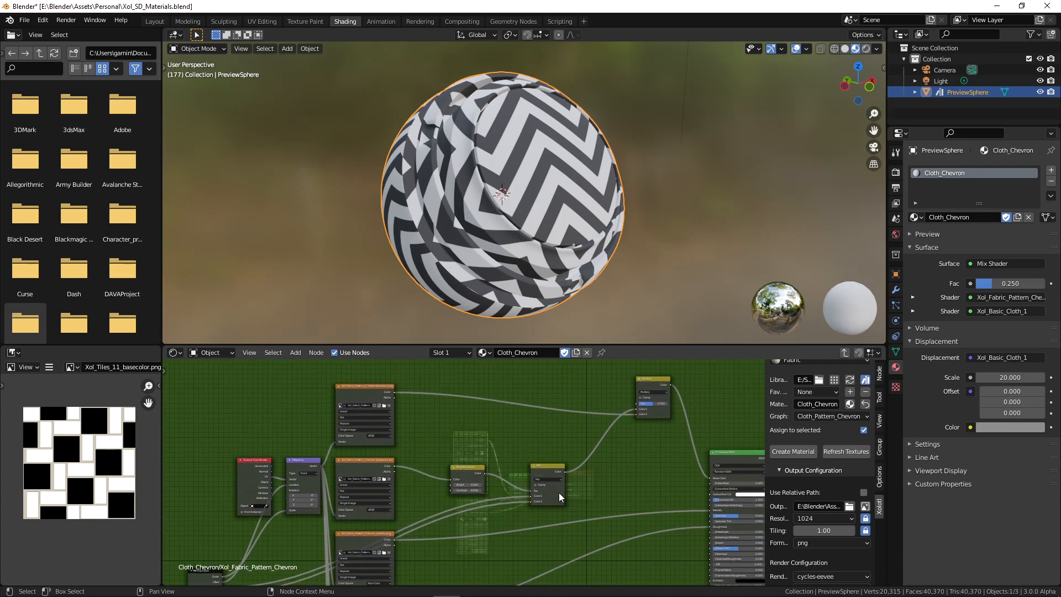
{"action": "scroll", "coordinate": [553, 500], "scroll_direction": "up", "scroll_amount": 4}
{"action": "scroll", "coordinate": [486, 467], "scroll_direction": "down", "scroll_amount": 4}
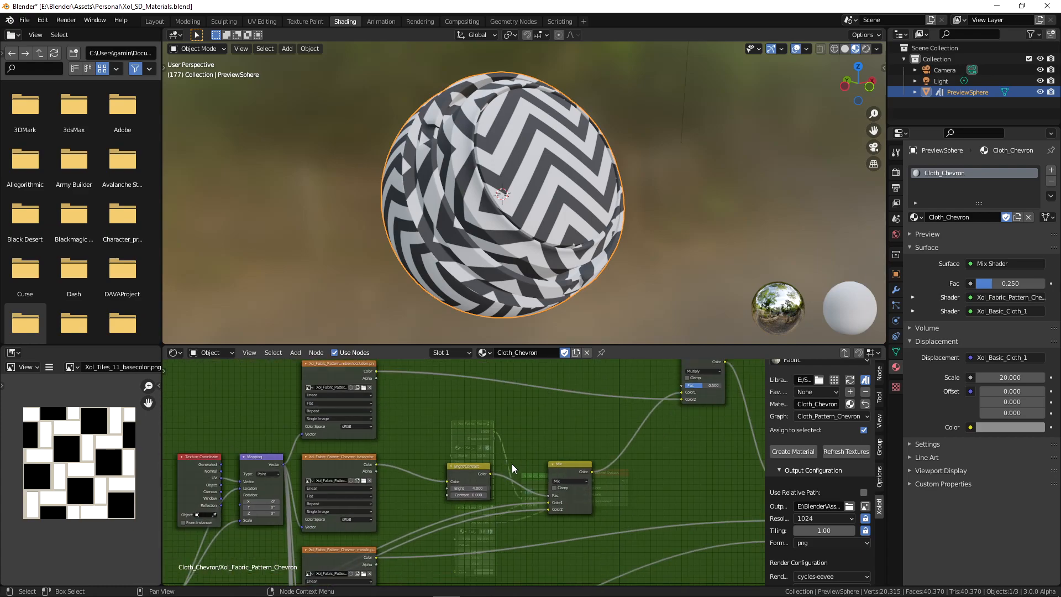
{"action": "middle_click_drag", "start_coordinate": [486, 467], "coordinate": [468, 497]}
{"action": "left_click_drag", "start_coordinate": [342, 479], "coordinate": [650, 414]}
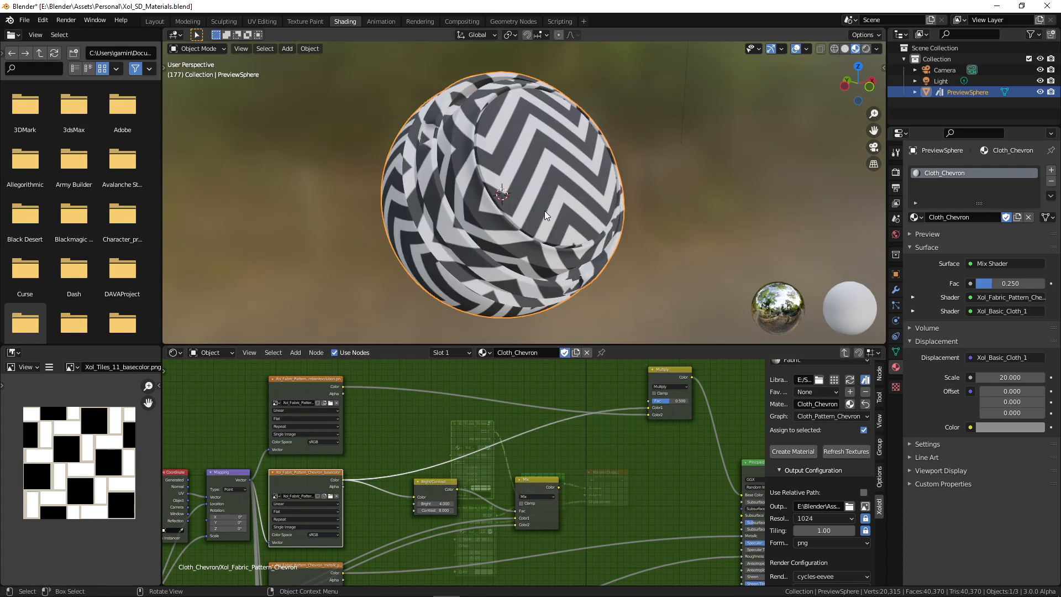
- Examine the full image name stored in the chevron basecolor texture node of the Xol_Fabric_Pattern_Chevron group
{"action": "middle_click_drag", "start_coordinate": [598, 433], "coordinate": [559, 413]}
{"action": "scroll", "coordinate": [557, 420], "scroll_direction": "down", "scroll_amount": 3}
{"action": "scroll", "coordinate": [557, 425], "scroll_direction": "down", "scroll_amount": 1}
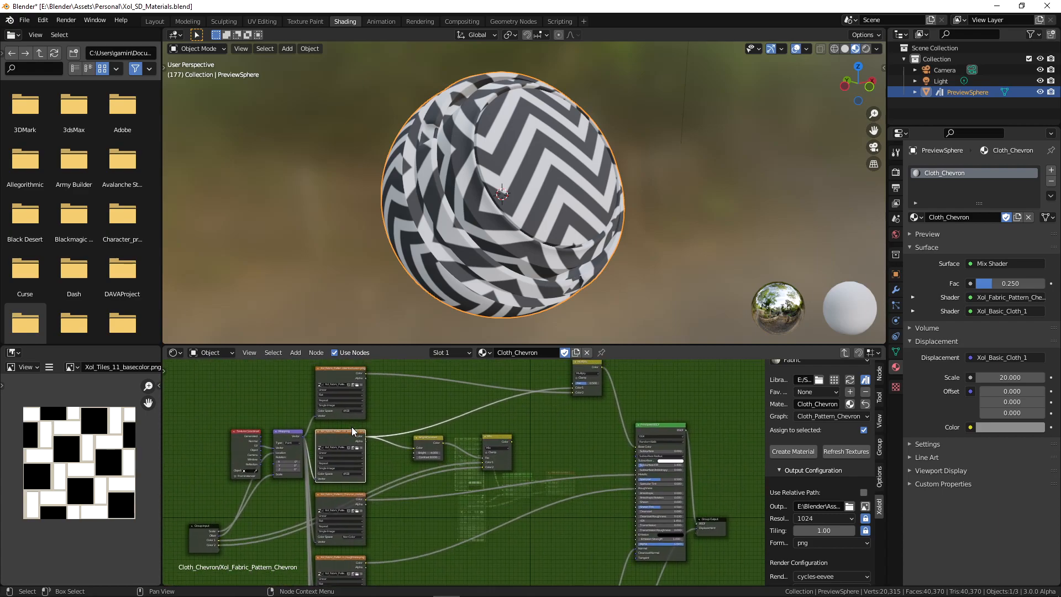
{"action": "scroll", "coordinate": [352, 433], "scroll_direction": "up", "scroll_amount": 5}
{"action": "middle_click_drag", "start_coordinate": [351, 437], "coordinate": [444, 442]}
{"action": "scroll", "coordinate": [443, 442], "scroll_direction": "up", "scroll_amount": 2}
{"action": "middle_click_drag", "start_coordinate": [357, 419], "coordinate": [426, 436]}
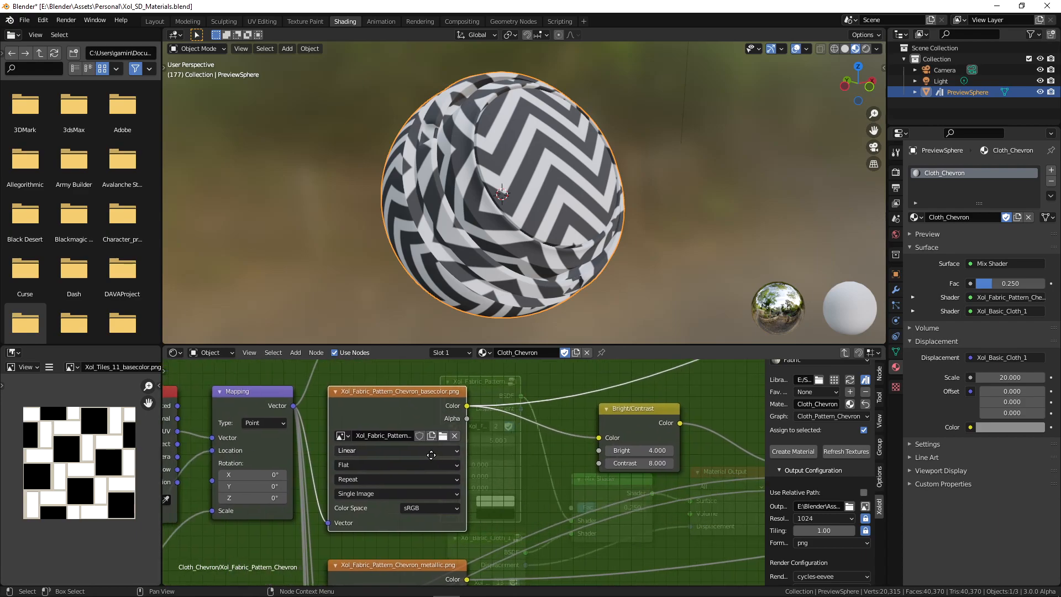
{"action": "left_click", "coordinate": [387, 435]}
{"action": "left_click", "coordinate": [378, 436]}
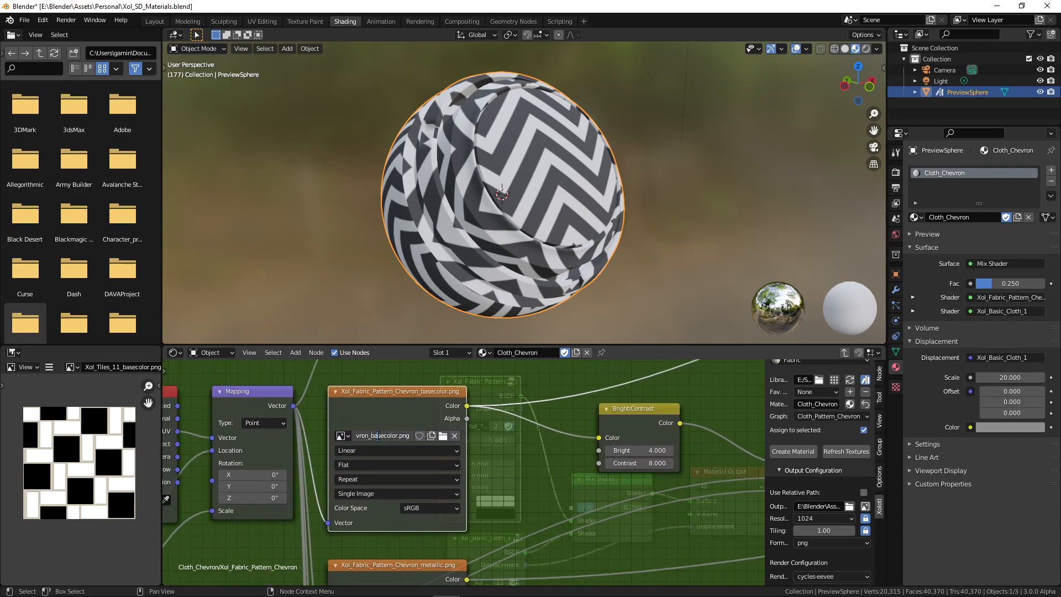
{"action": "key", "text": "Left"}
{"action": "key", "text": "Left"}
{"action": "key", "text": "Left"}
{"action": "key", "text": "Left"}
{"action": "key", "text": "Left"}
{"action": "key", "text": "Left"}
{"action": "key", "text": "Left"}
{"action": "key", "text": "Left"}
{"action": "key", "text": "Left"}
{"action": "key", "text": "Left"}
{"action": "key", "text": "Left"}
{"action": "key", "text": "Left"}
{"action": "key", "text": "Left"}
{"action": "key", "text": "Left"}
{"action": "key", "text": "Left"}
{"action": "key", "text": "Left"}
{"action": "key", "text": "Left"}
{"action": "key", "text": "Left"}
{"action": "key", "text": "Left"}
{"action": "key", "text": "Left"}
{"action": "key", "text": "End"}
{"action": "key", "text": "Return"}
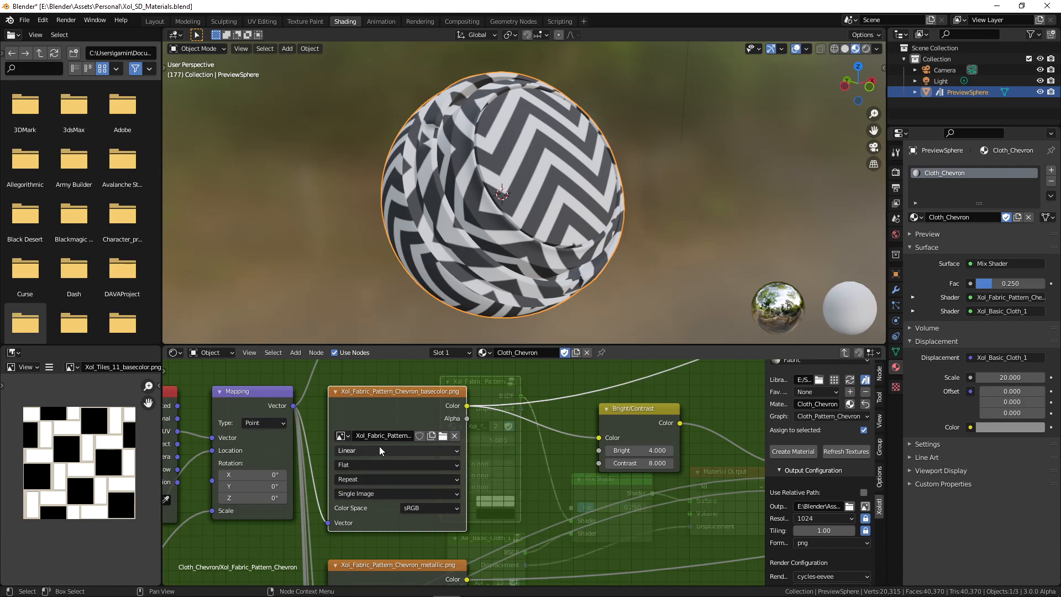
- Copy the Xol_Fabric_Pattern_Chevron part of the image name from the chevron basecolor texture node
{"action": "left_click", "coordinate": [398, 437]}
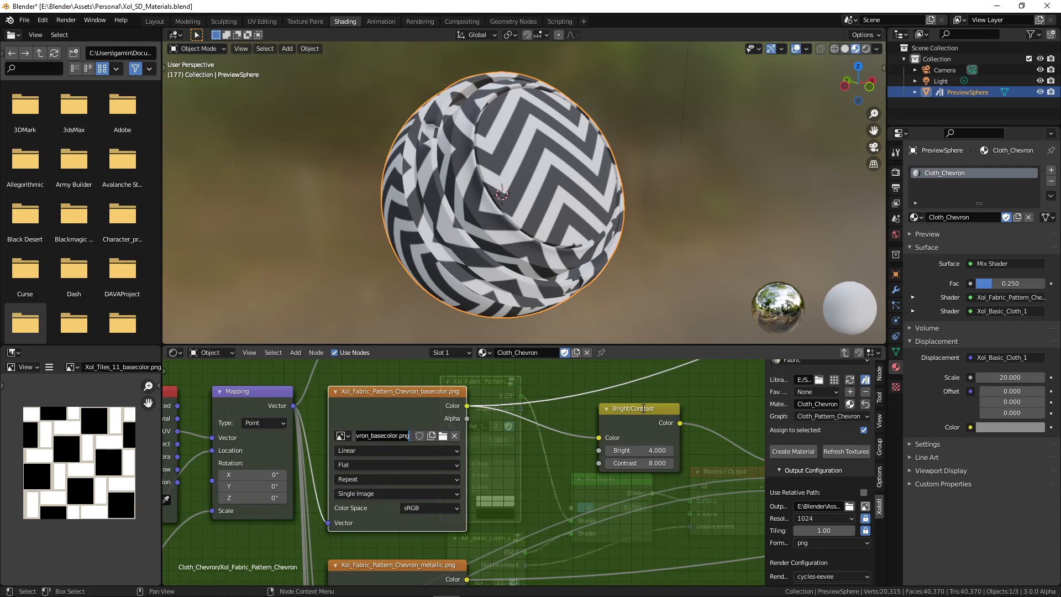
{"action": "left_click", "coordinate": [367, 435]}
{"action": "key", "text": "Left"}
{"action": "key", "text": "Left"}
{"action": "key", "text": "Left"}
{"action": "key", "text": "Left"}
{"action": "key", "text": "Left"}
{"action": "key", "text": "Left"}
{"action": "key", "text": "Left"}
{"action": "key", "text": "Left"}
{"action": "key", "text": "Left"}
{"action": "key", "text": "Left"}
{"action": "key", "text": "Left"}
{"action": "key", "text": "ctrl+a"}
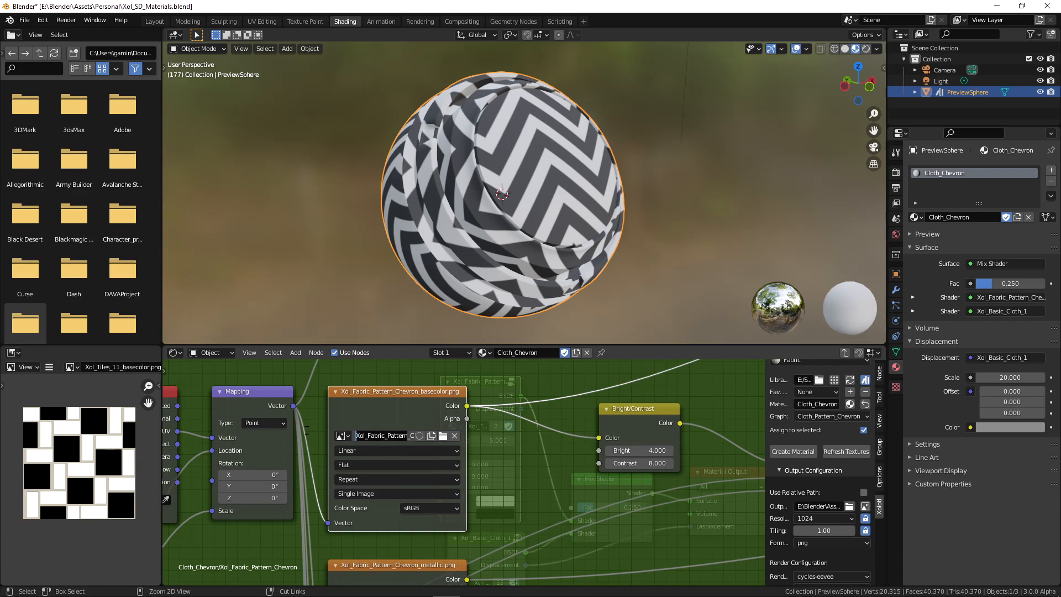
- Set the SBSAR importer's material name to Xol_Fabric_Pattern_Chevron and refresh its textures on the preview sphere
{"action": "left_click", "coordinate": [813, 406]}
{"action": "left_click", "coordinate": [813, 403]}
{"action": "left_click_drag", "start_coordinate": [813, 404], "coordinate": [691, 404]}
{"action": "type", "text": "Xol_Fabric_Pattern"}
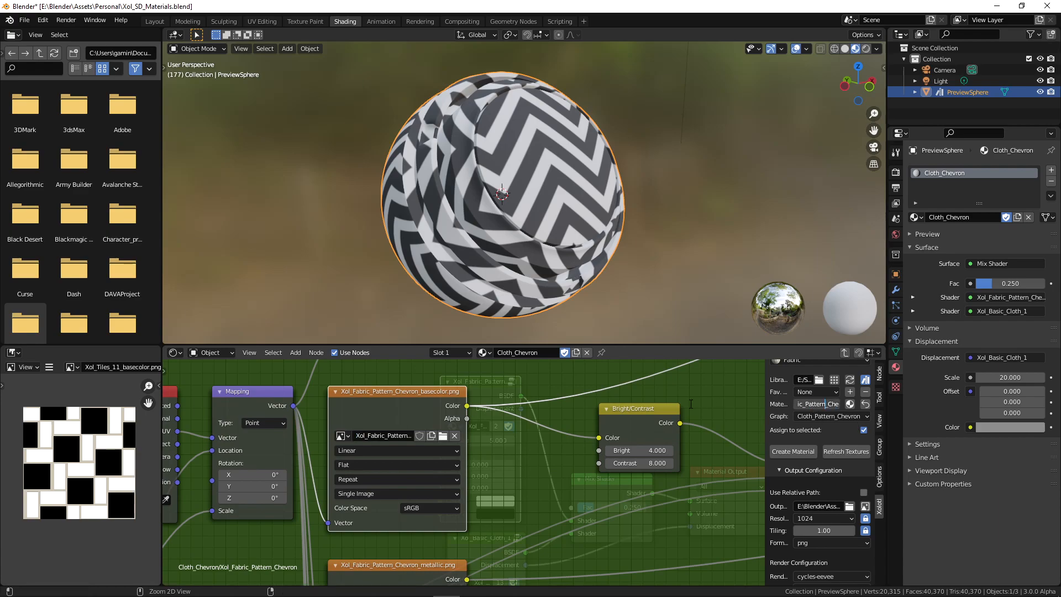
{"action": "left_click", "coordinate": [855, 452]}
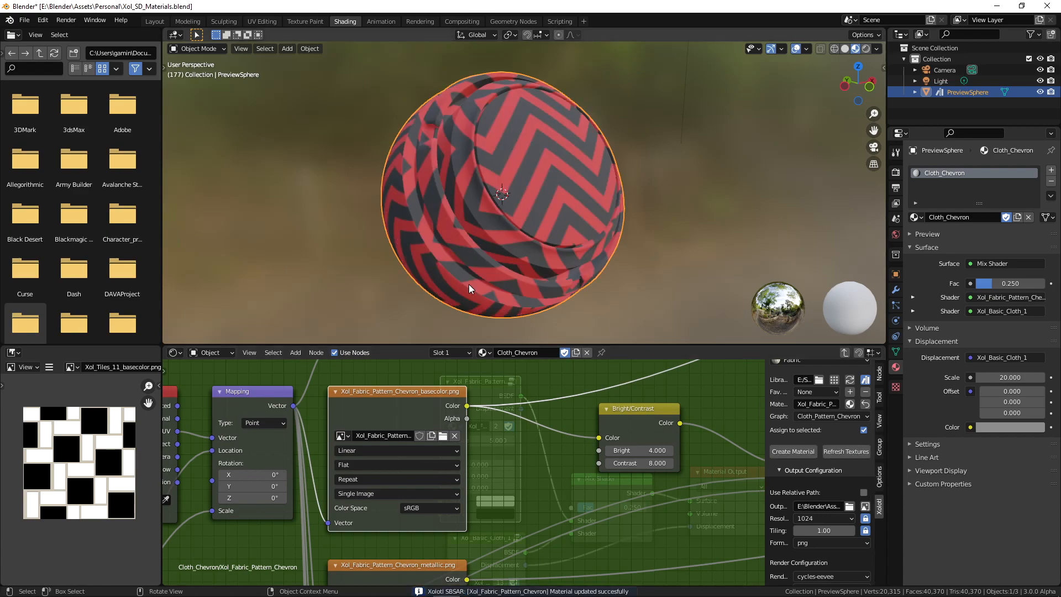
{"action": "middle_click_drag", "start_coordinate": [486, 221], "coordinate": [526, 201]}
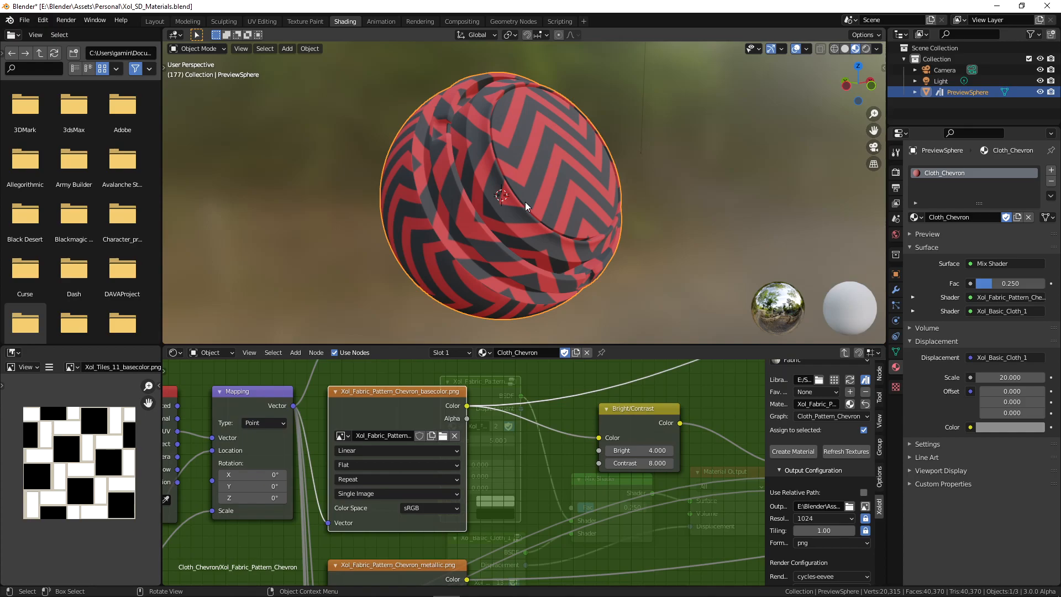
{"action": "middle_click_drag", "start_coordinate": [525, 203], "coordinate": [722, 375]}
- Reset the importer's Pattern Color 1 parameter to its default value
{"action": "scroll", "coordinate": [786, 436], "scroll_direction": "down", "scroll_amount": 10}
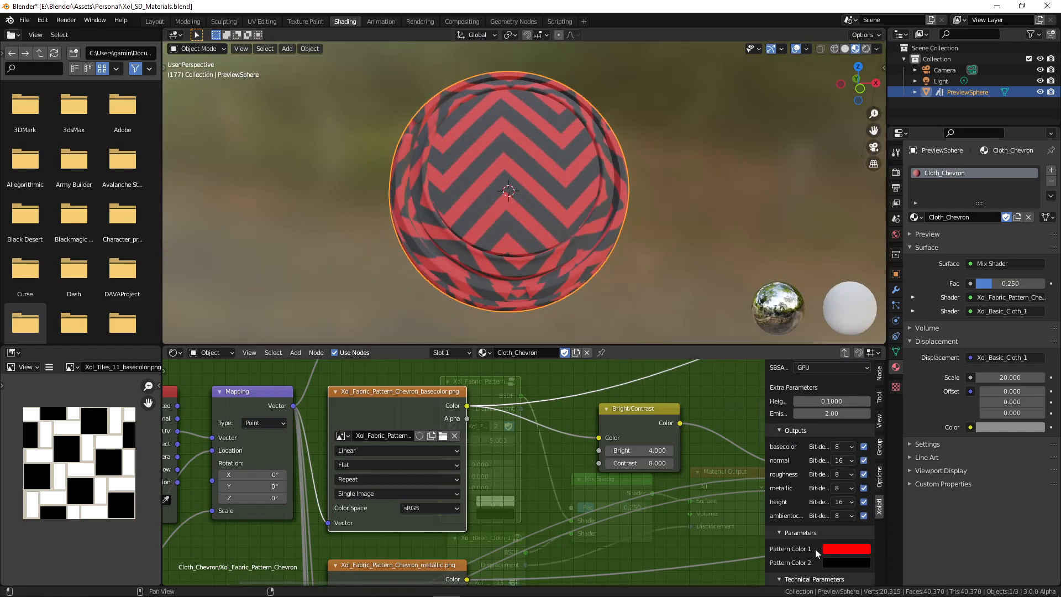
{"action": "right_click", "coordinate": [835, 549]}
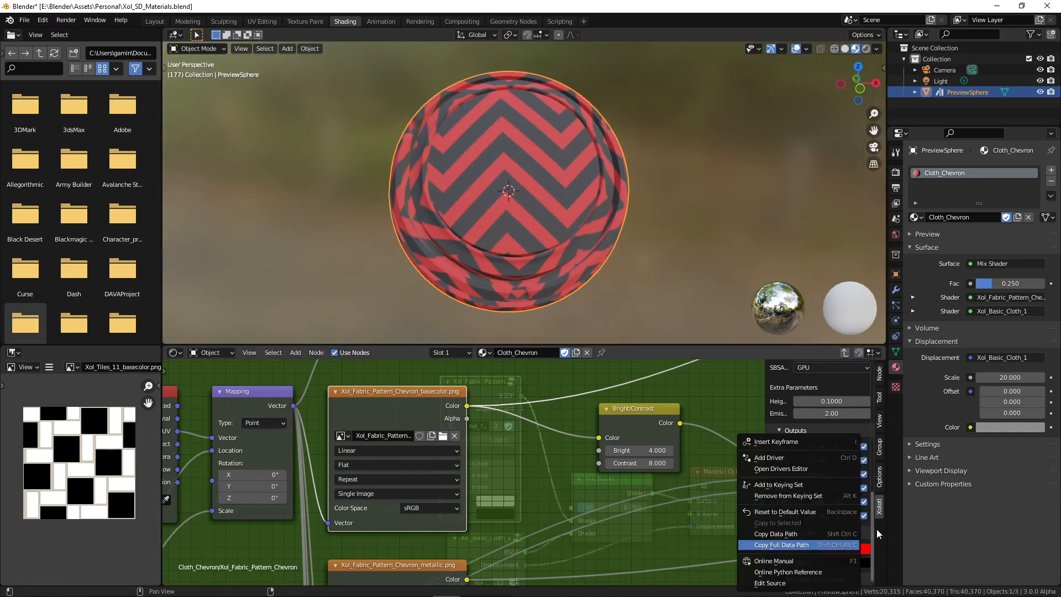
{"action": "left_click", "coordinate": [861, 553]}
{"action": "left_click", "coordinate": [861, 553]}
{"action": "left_click", "coordinate": [849, 549]}
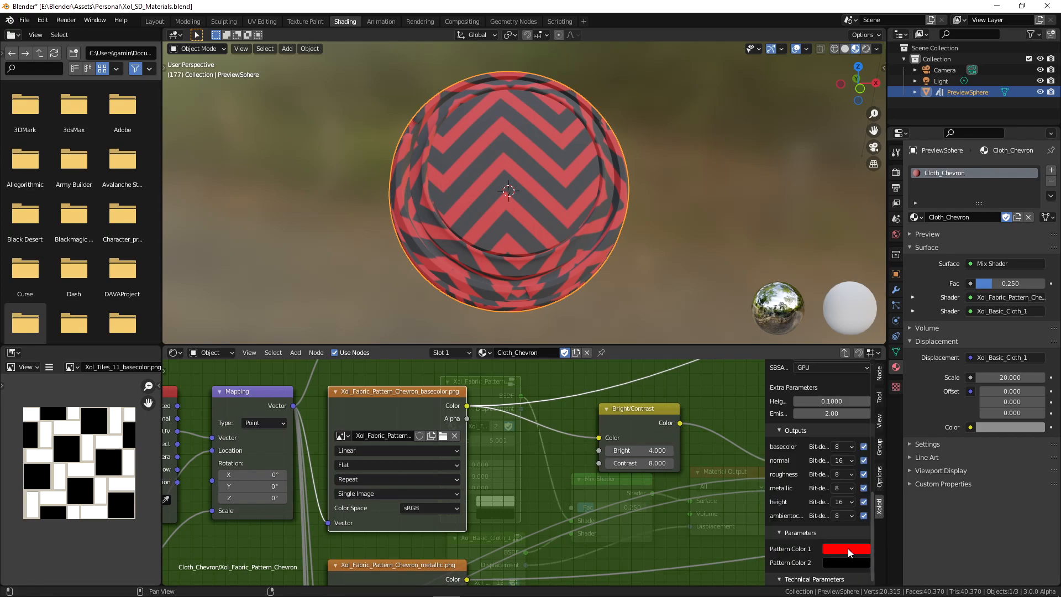
{"action": "right_click", "coordinate": [848, 549]}
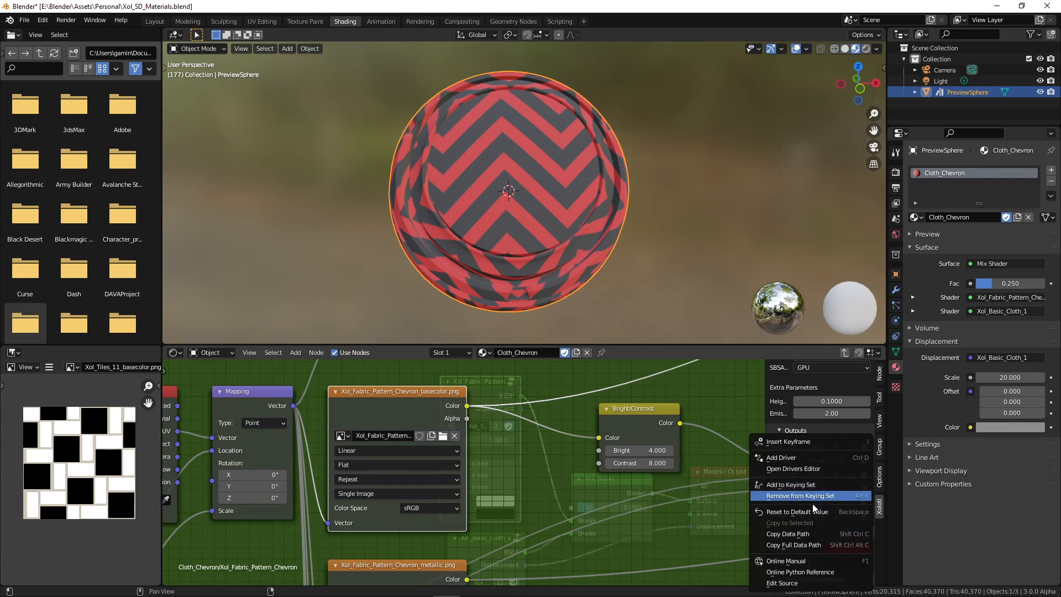
{"action": "left_click", "coordinate": [811, 514]}
- Set Pattern Color 1 to fully opaque white and refresh the chevron textures
{"action": "left_click", "coordinate": [848, 549]}
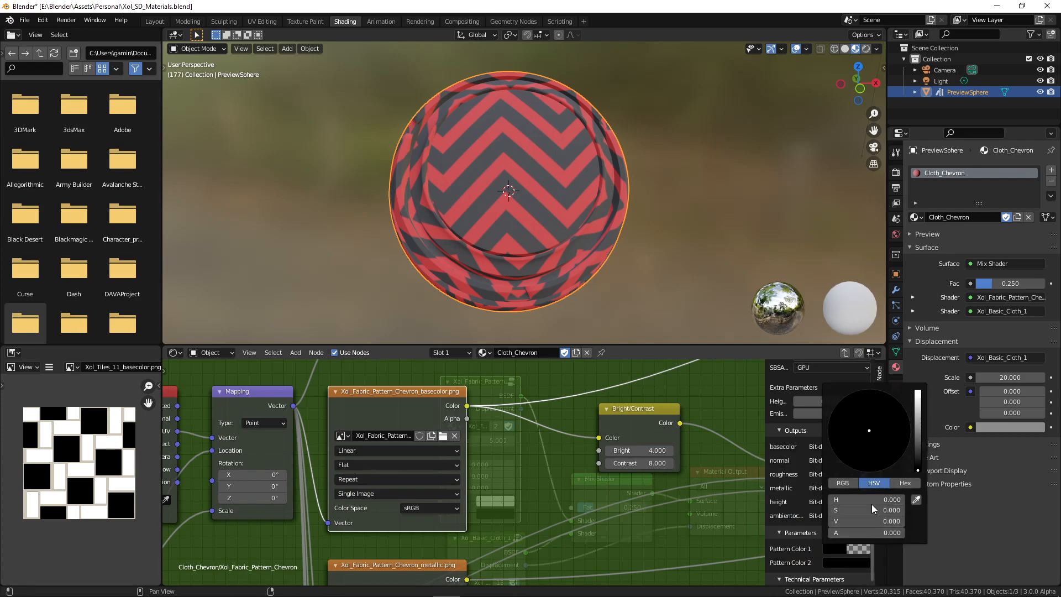
{"action": "left_click_drag", "start_coordinate": [870, 533], "coordinate": [907, 534]}
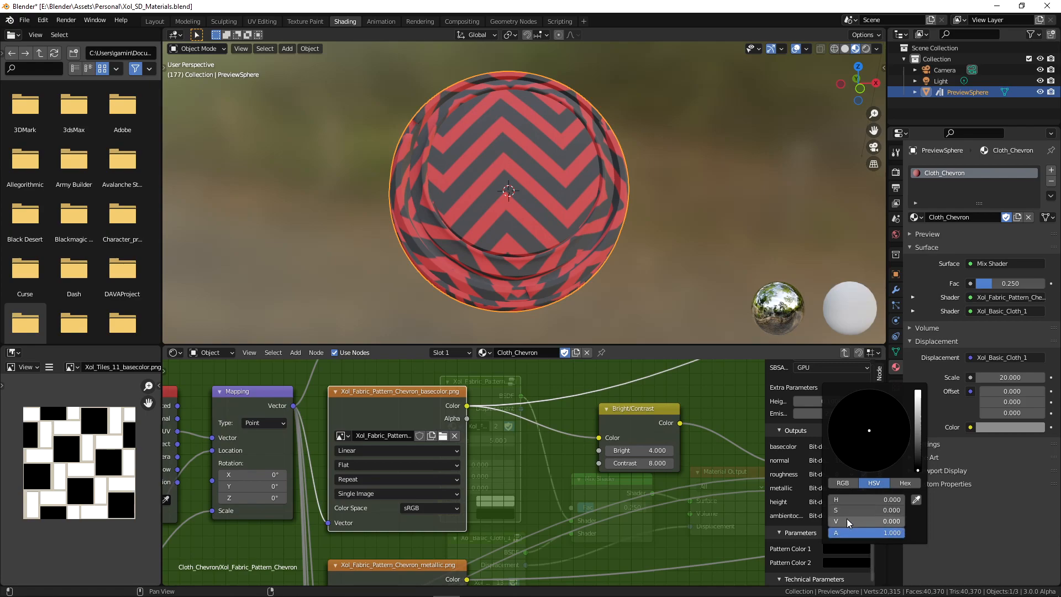
{"action": "left_click_drag", "start_coordinate": [847, 520], "coordinate": [898, 520]}
{"action": "left_click_drag", "start_coordinate": [837, 511], "coordinate": [861, 499]}
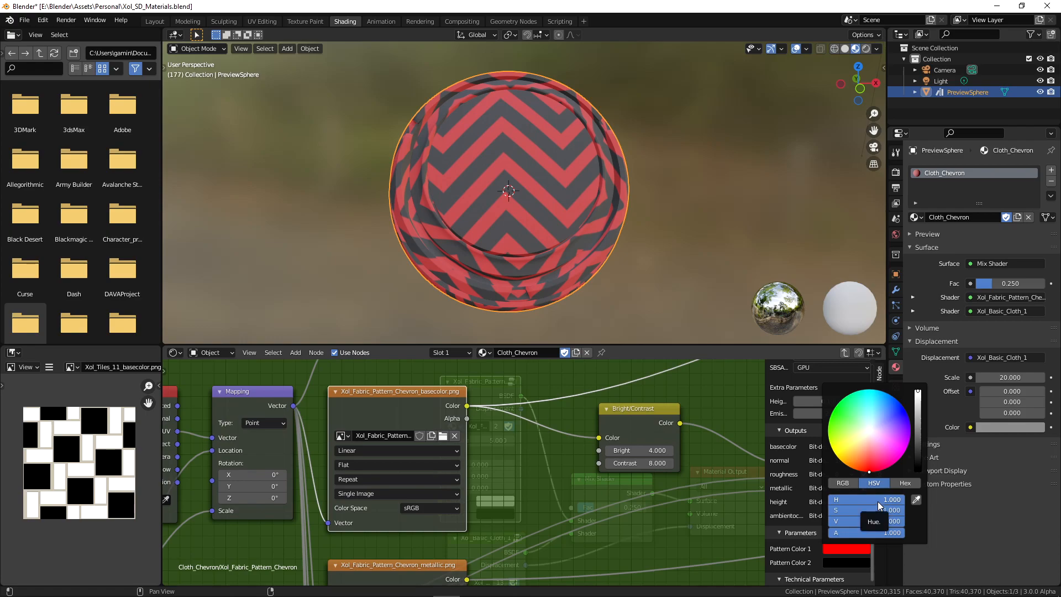
{"action": "left_click", "coordinate": [844, 483]}
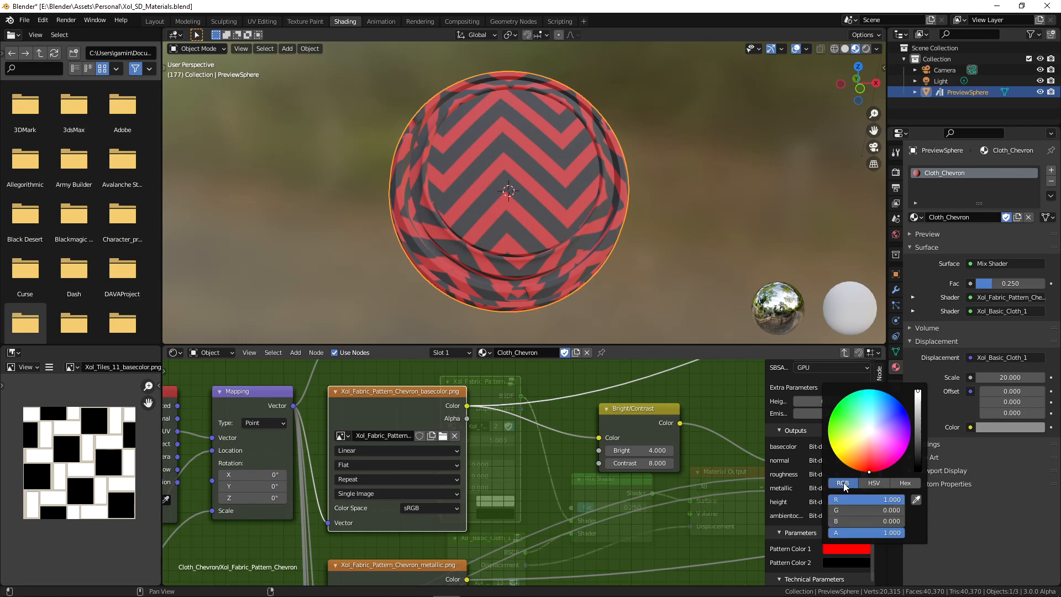
{"action": "left_click_drag", "start_coordinate": [864, 510], "coordinate": [901, 521]}
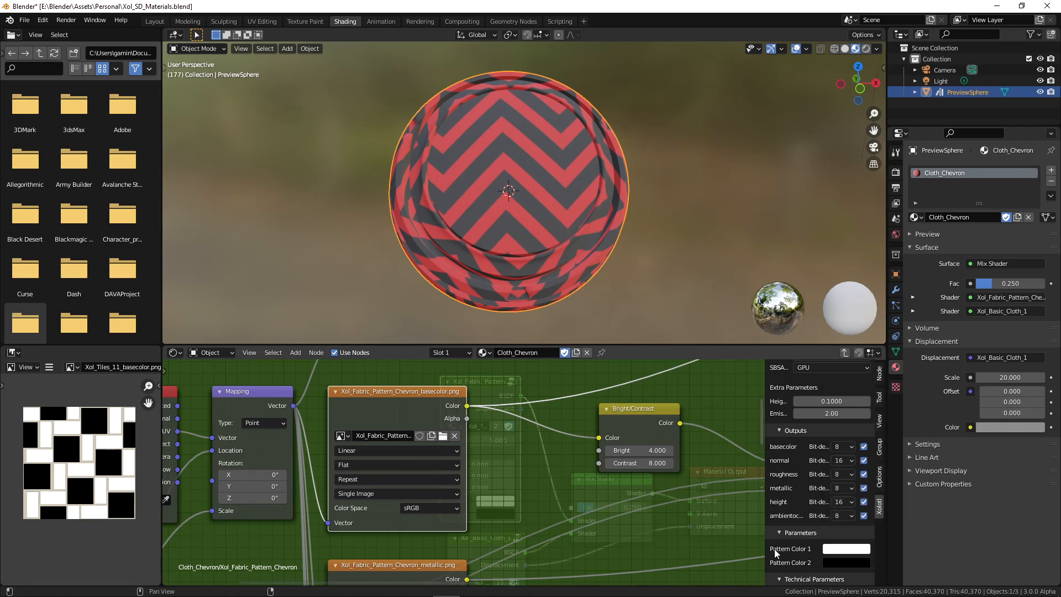
{"action": "scroll", "coordinate": [806, 465], "scroll_direction": "up", "scroll_amount": 8}
{"action": "scroll", "coordinate": [831, 450], "scroll_direction": "up", "scroll_amount": 5}
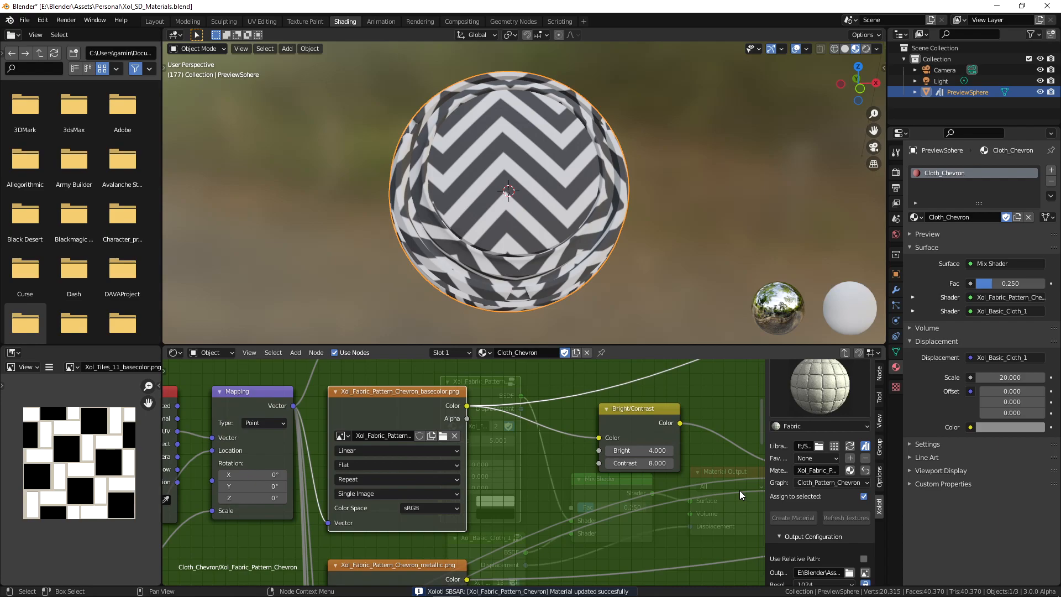
- In File Explorer, delete the six Cloth_Chevron textures from the Xol_Cache folder and close the folder window
{"action": "mouse_move", "coordinate": [423, 590]}
{"action": "left_click", "coordinate": [121, 585]}
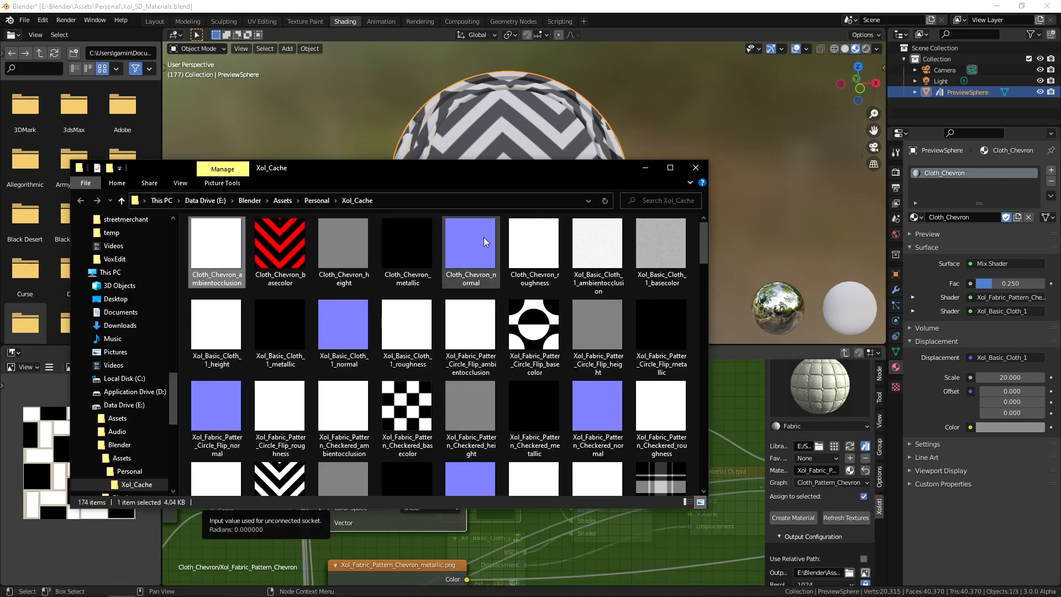
{"action": "left_click", "coordinate": [528, 247], "text": "shift"}
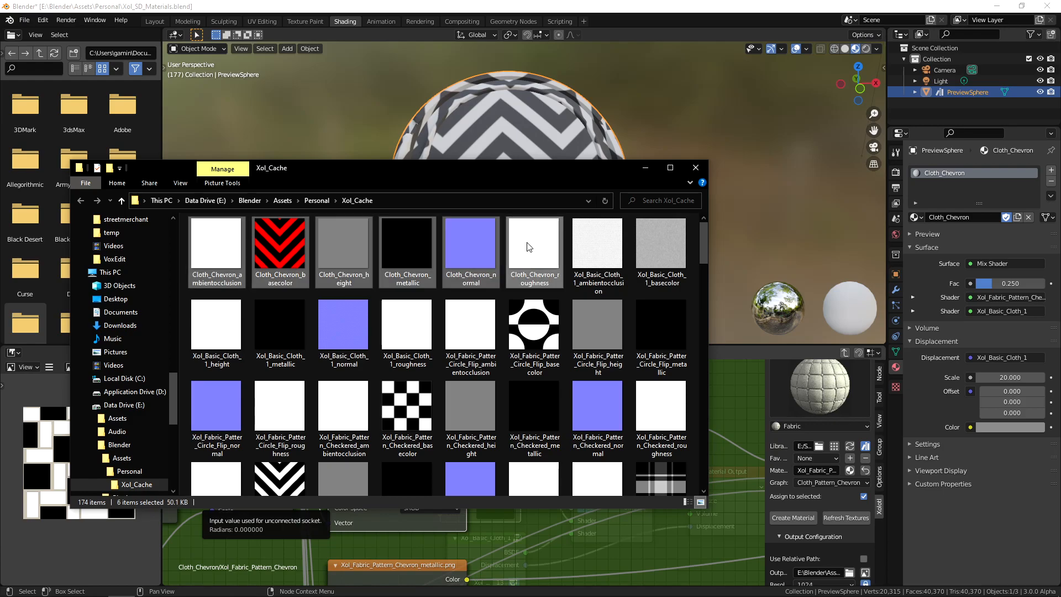
{"action": "key", "text": "Delete"}
{"action": "scroll", "coordinate": [522, 262], "scroll_direction": "down", "scroll_amount": 6}
{"action": "scroll", "coordinate": [522, 305], "scroll_direction": "down", "scroll_amount": 5}
{"action": "scroll", "coordinate": [542, 329], "scroll_direction": "down", "scroll_amount": 3}
{"action": "scroll", "coordinate": [542, 329], "scroll_direction": "up", "scroll_amount": 8}
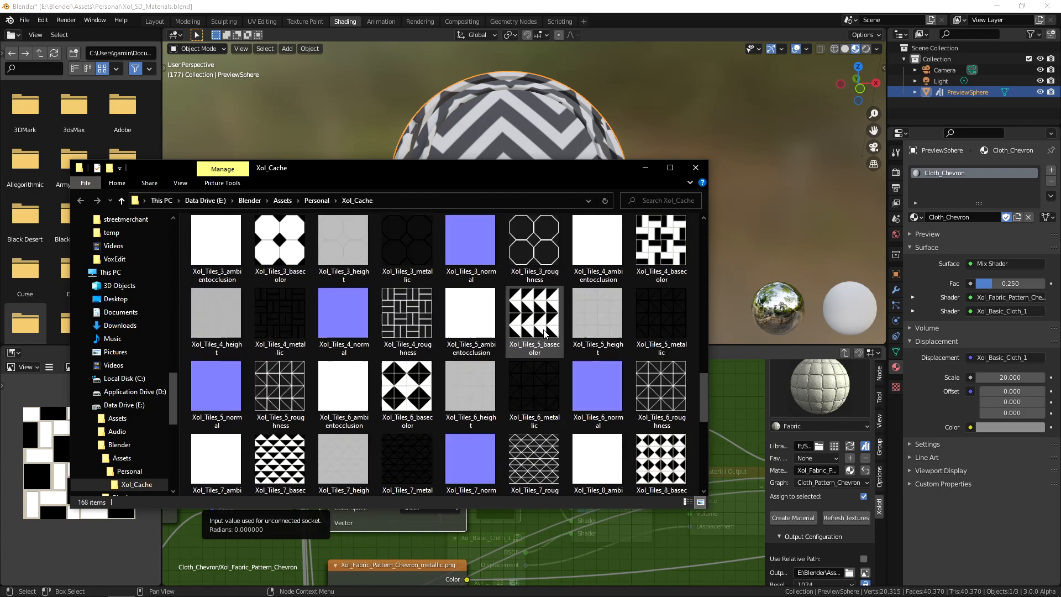
{"action": "scroll", "coordinate": [543, 329], "scroll_direction": "up", "scroll_amount": 5}
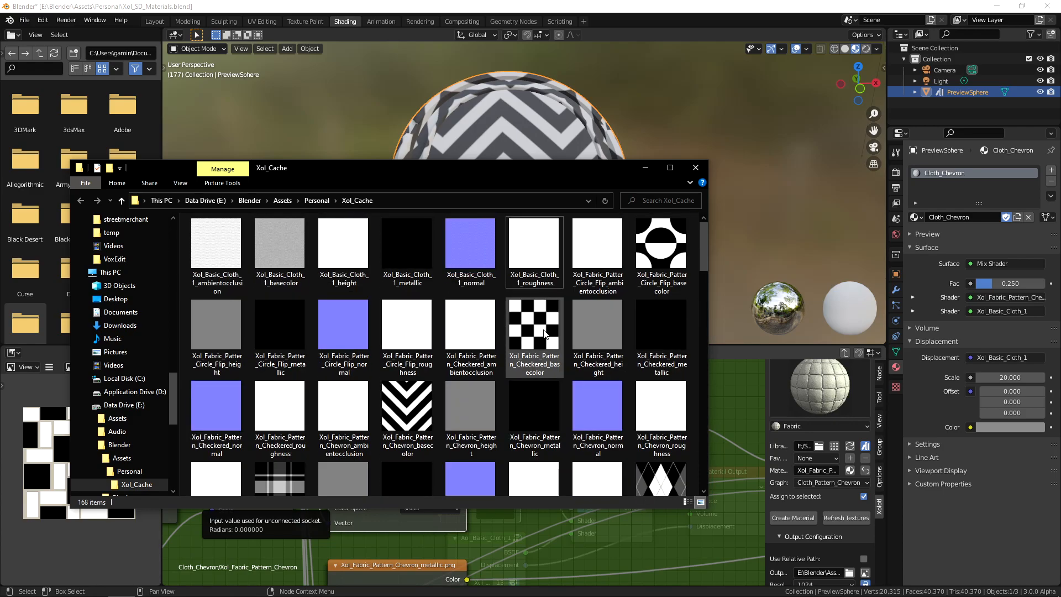
{"action": "scroll", "coordinate": [544, 330], "scroll_direction": "down", "scroll_amount": 15}
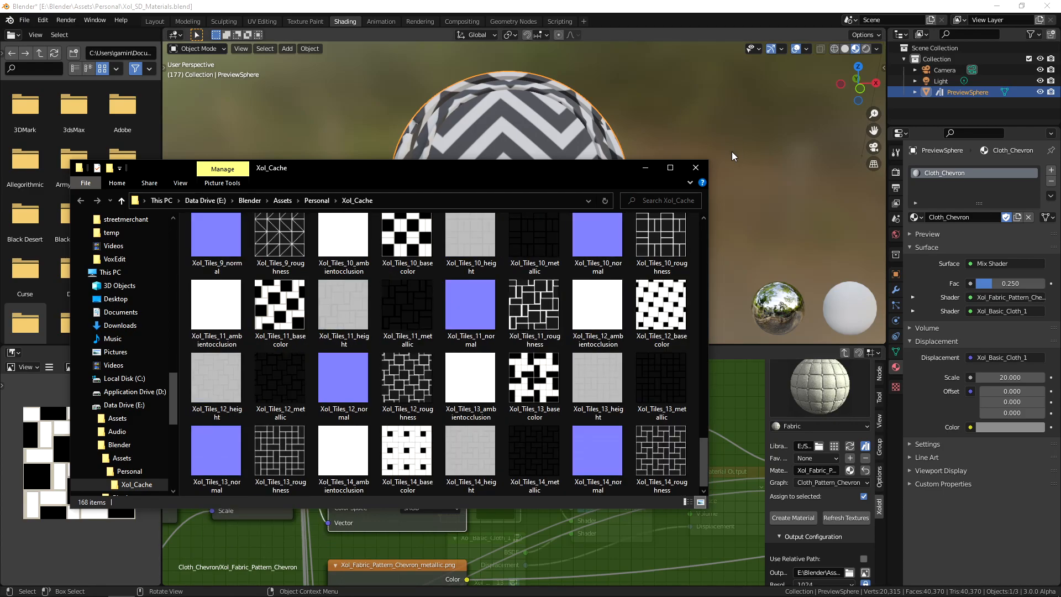
{"action": "left_click", "coordinate": [695, 167]}
- Create a new General file in Blender, discarding the unsaved changes to Xol_SD_Materials.blend
{"action": "left_click", "coordinate": [24, 20]}
{"action": "mouse_move", "coordinate": [37, 32]}
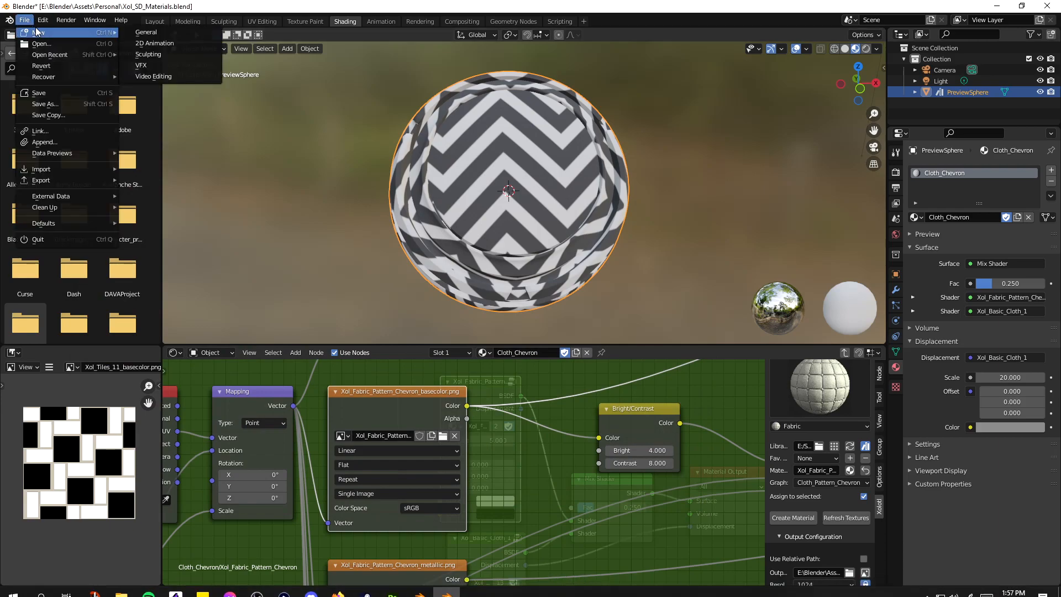
{"action": "left_click", "coordinate": [145, 32]}
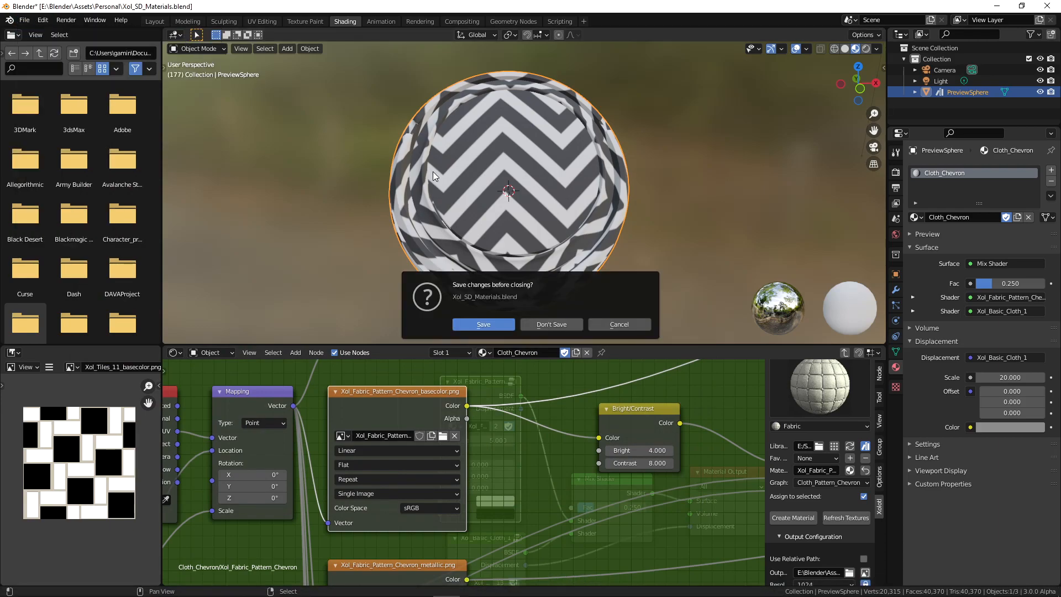
{"action": "left_click", "coordinate": [548, 325]}
- Enlarge the timeline area and turn it into an Asset Browser showing the Personal library
{"action": "left_click_drag", "start_coordinate": [358, 543], "coordinate": [360, 369]}
{"action": "left_click", "coordinate": [20, 376]}
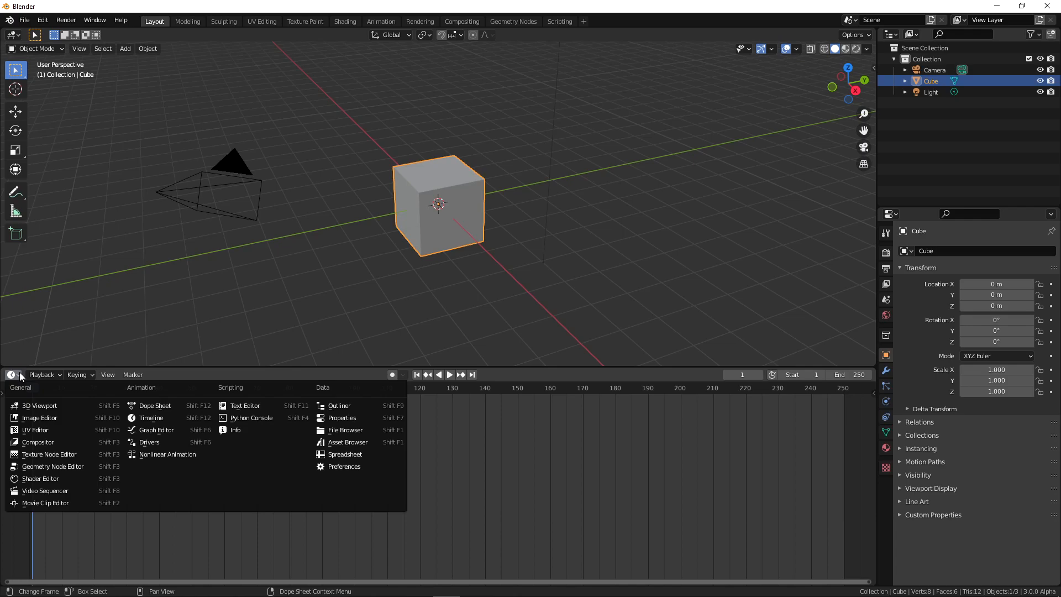
{"action": "left_click", "coordinate": [20, 375]}
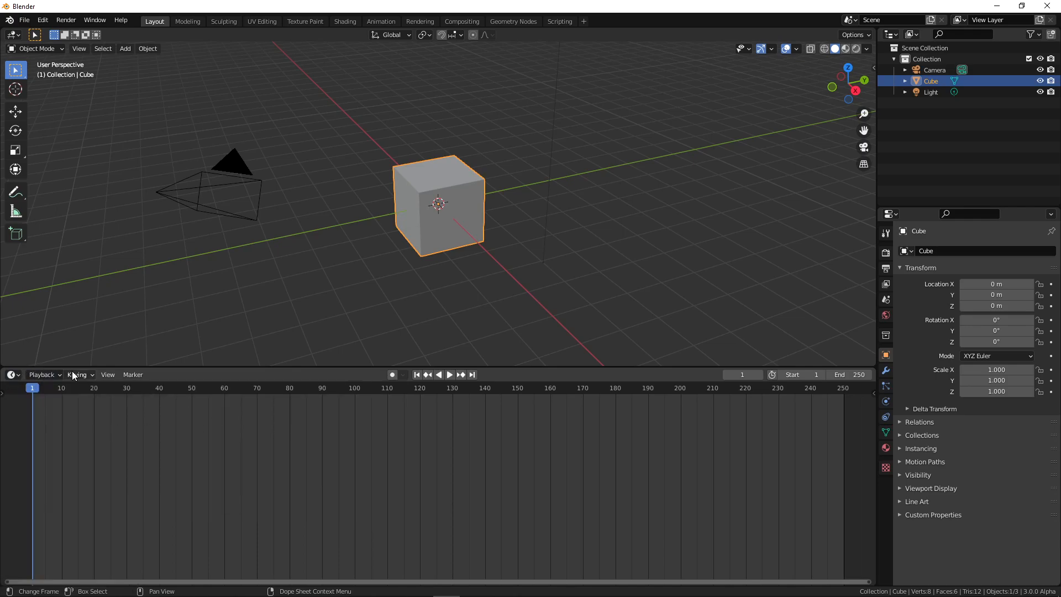
{"action": "left_click", "coordinate": [12, 379]}
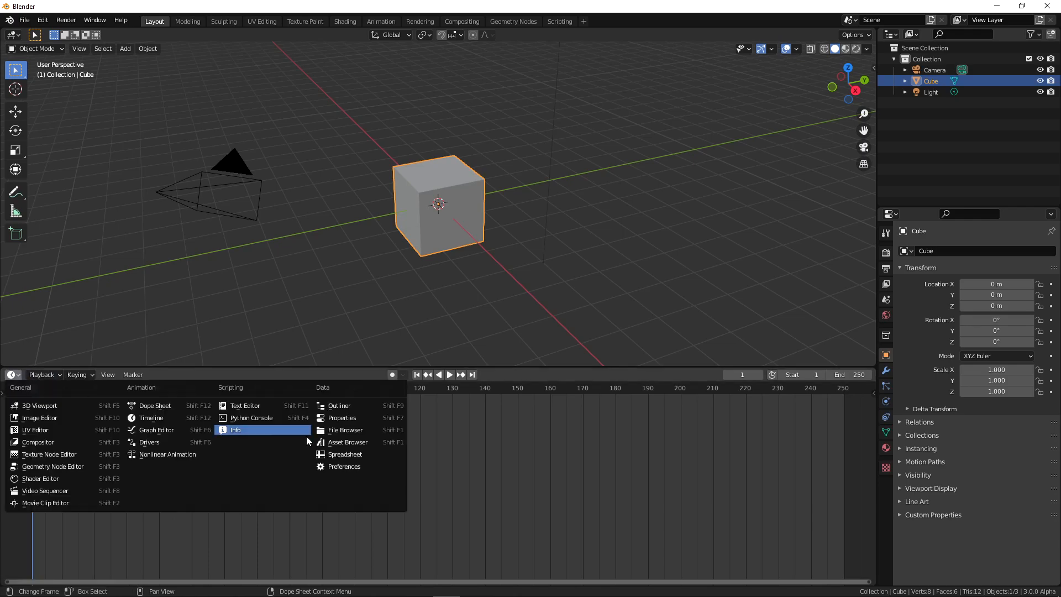
{"action": "left_click", "coordinate": [347, 441]}
{"action": "left_click", "coordinate": [112, 375]}
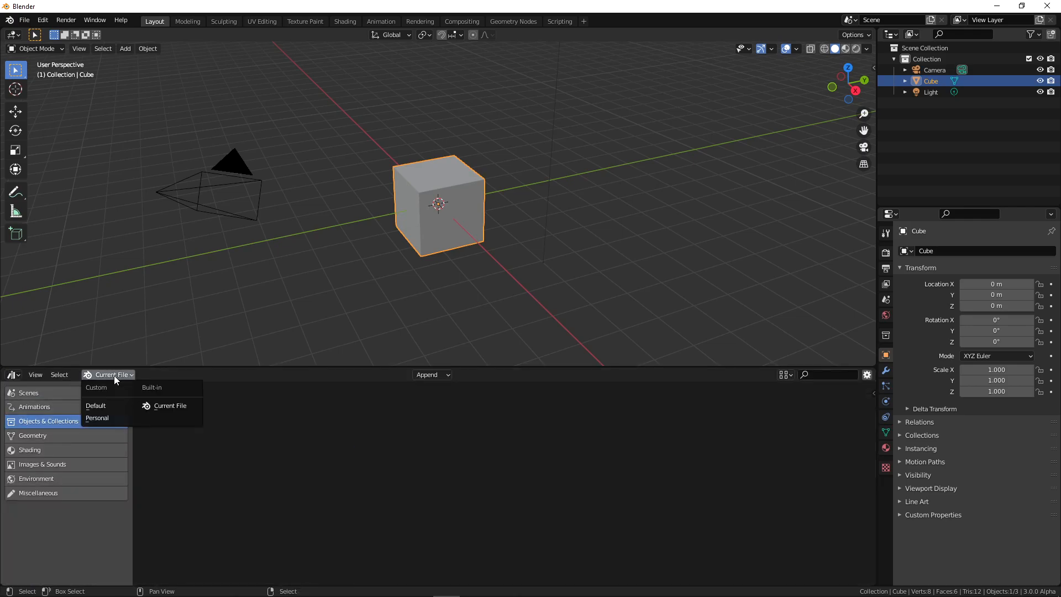
{"action": "left_click", "coordinate": [110, 418]}
- Look through the Personal library's objects and the materials and node groups in its Shading category
{"action": "scroll", "coordinate": [502, 455], "scroll_direction": "down", "scroll_amount": 3}
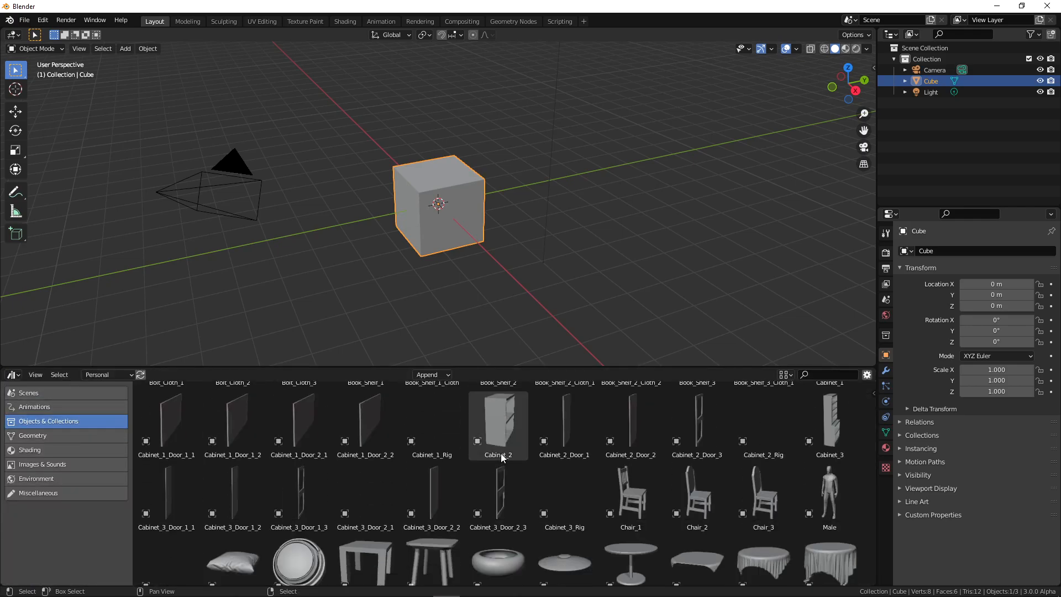
{"action": "scroll", "coordinate": [502, 454], "scroll_direction": "down", "scroll_amount": 4}
{"action": "scroll", "coordinate": [500, 457], "scroll_direction": "up", "scroll_amount": 6}
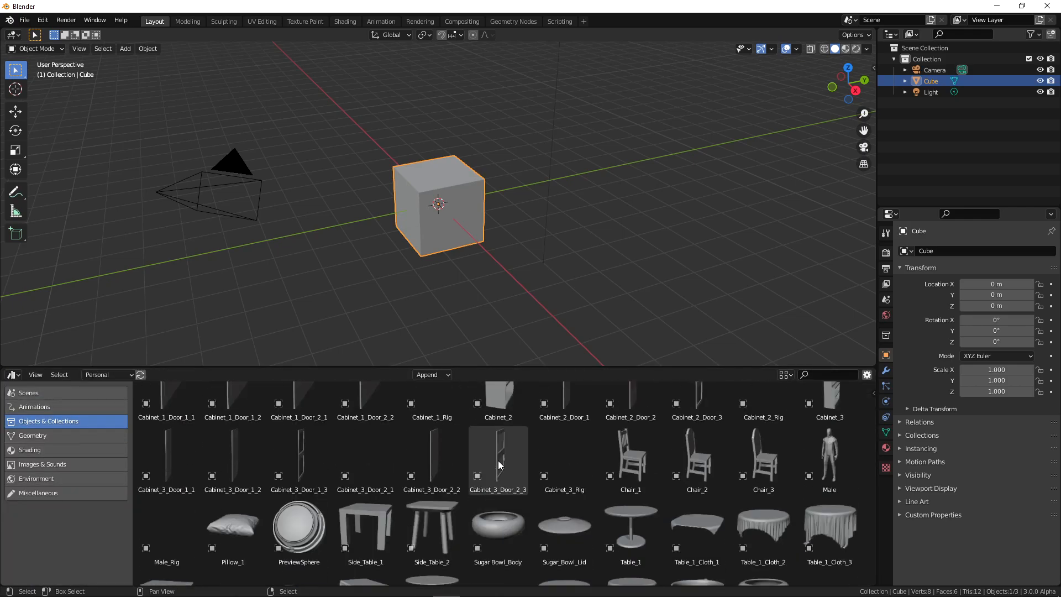
{"action": "left_click", "coordinate": [110, 436]}
{"action": "left_click", "coordinate": [88, 448]}
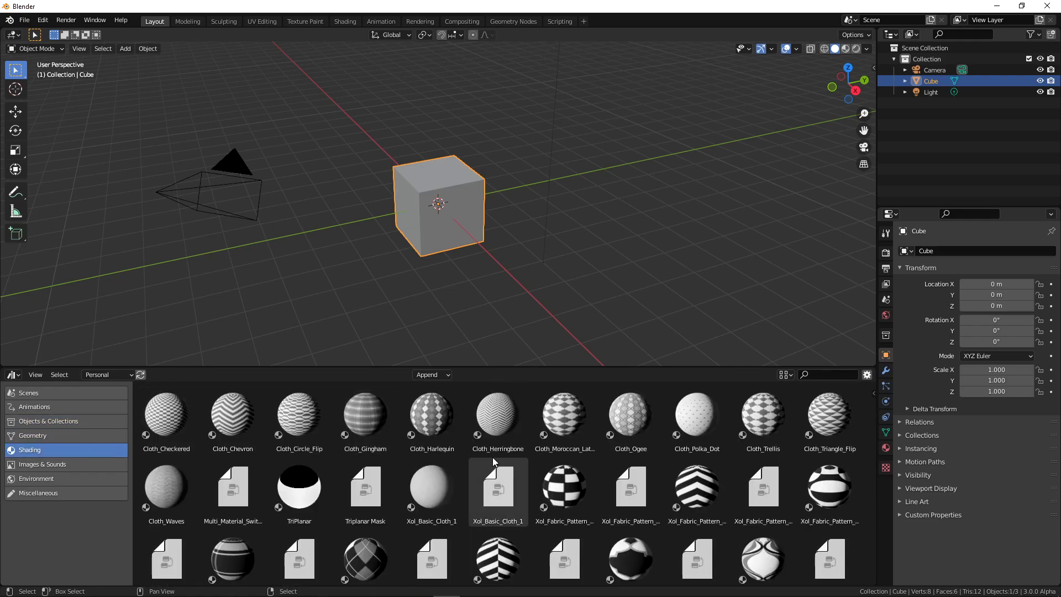
{"action": "scroll", "coordinate": [514, 453], "scroll_direction": "down", "scroll_amount": 2}
{"action": "scroll", "coordinate": [514, 453], "scroll_direction": "down", "scroll_amount": 4}
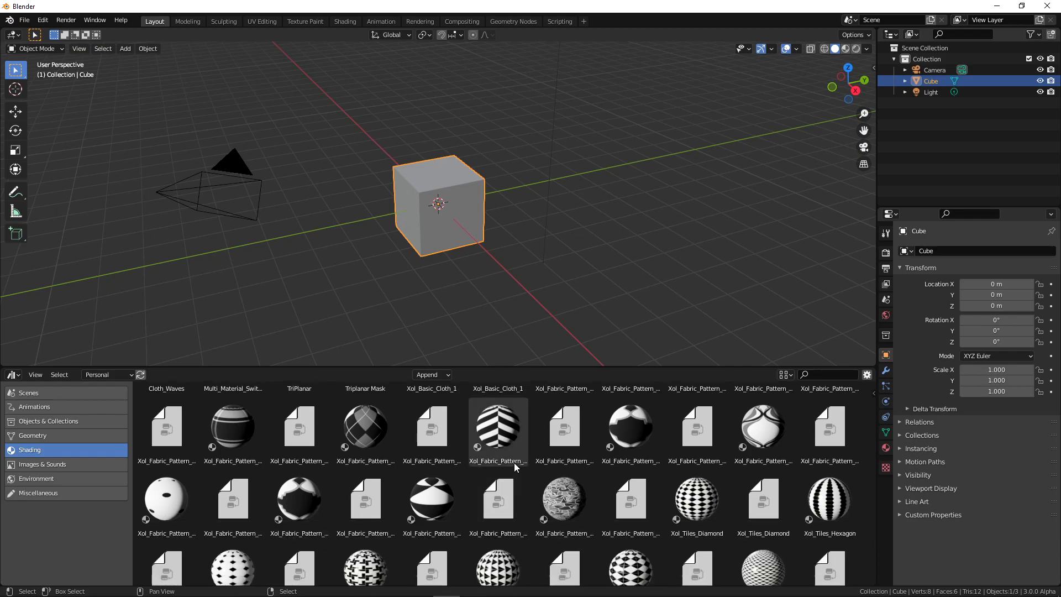
{"action": "scroll", "coordinate": [503, 460], "scroll_direction": "down", "scroll_amount": 4}
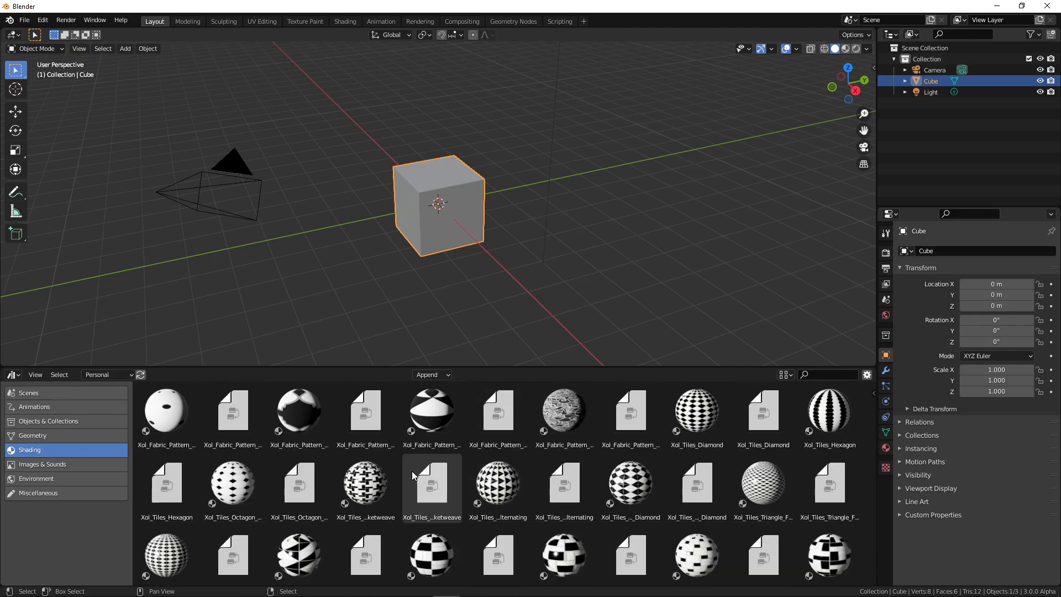